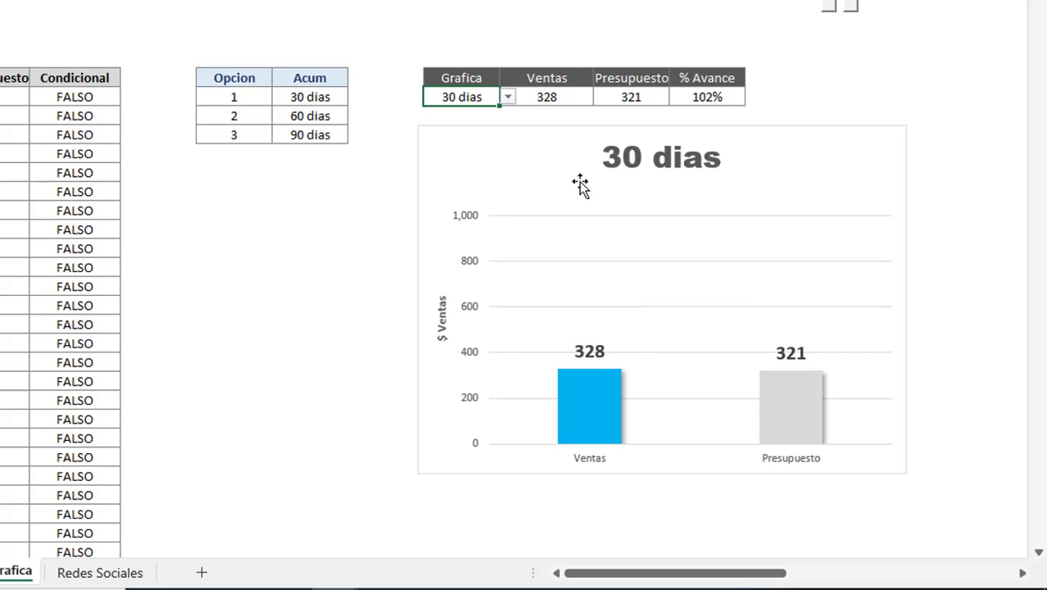
Switch the Grafica period in J8 to 60 dias
{"action": "left_click", "coordinate": [505, 98]}
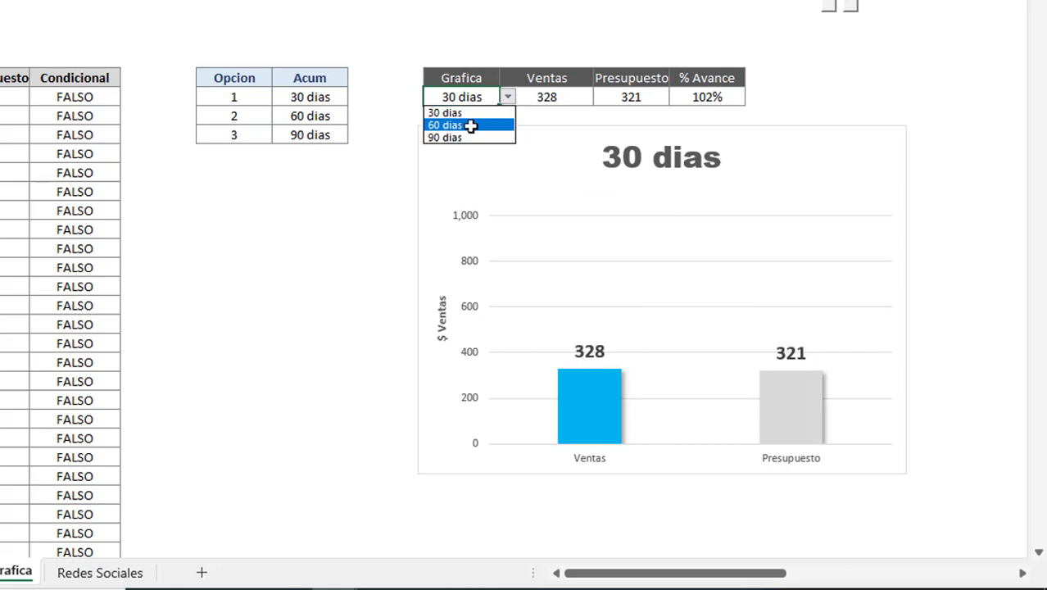
{"action": "left_click", "coordinate": [472, 124]}
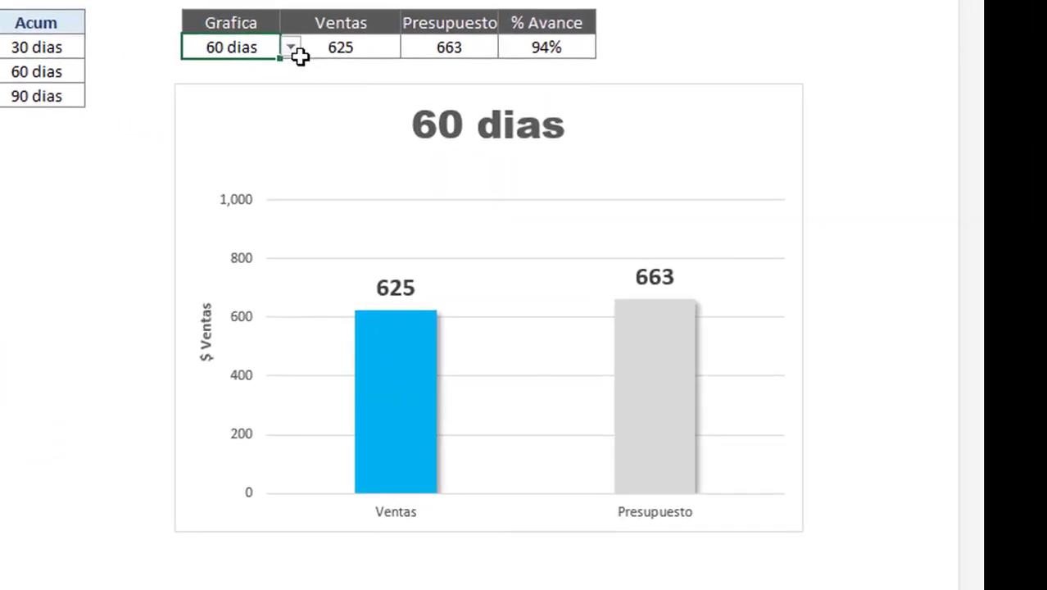
{"action": "left_click", "coordinate": [296, 52]}
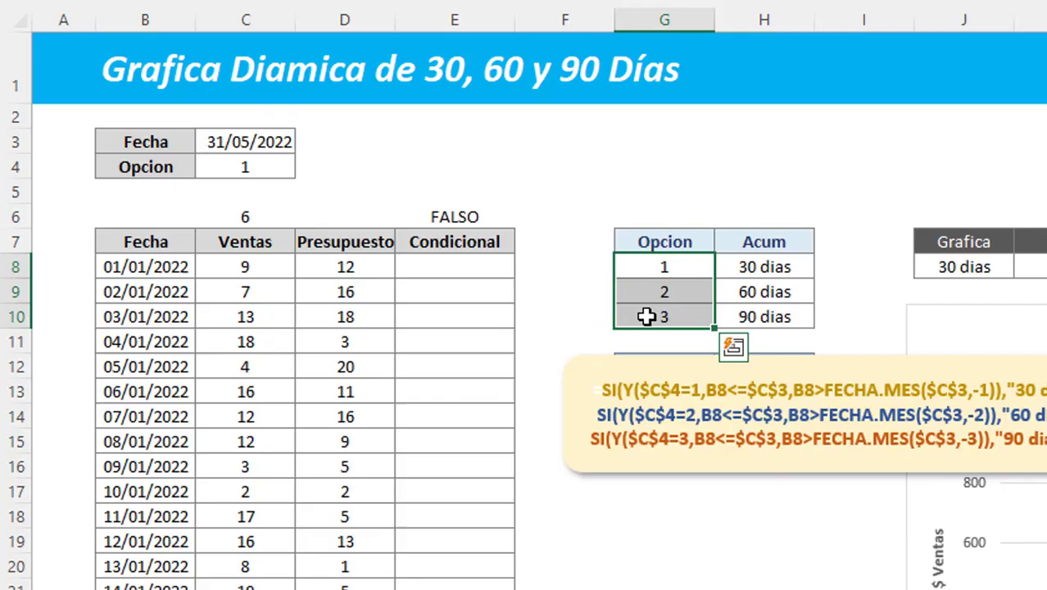
{"action": "left_click", "coordinate": [479, 277]}
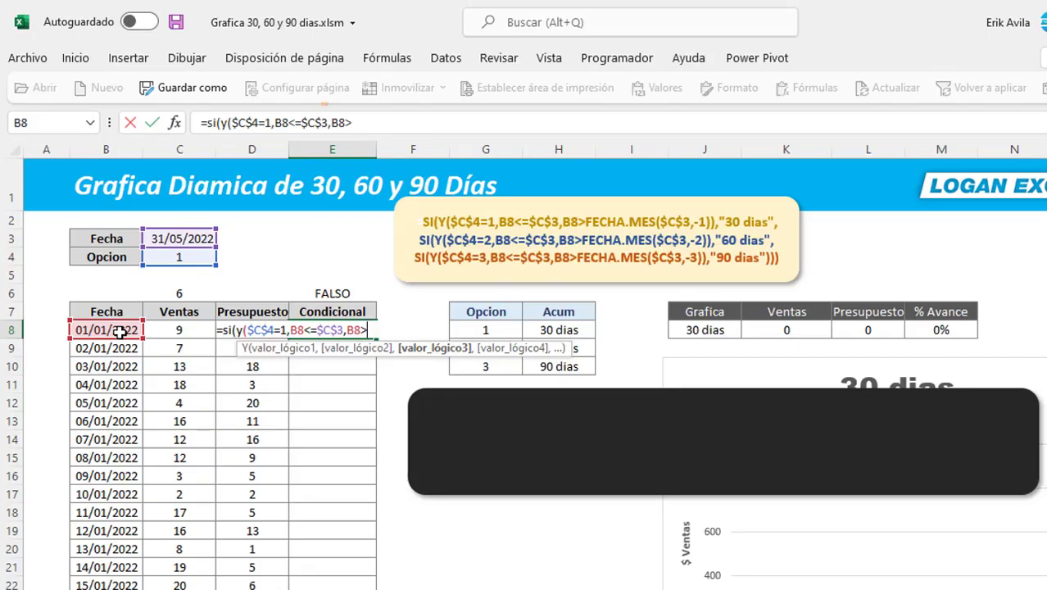
Insert the FECHA.MES function and set validation to allow only list values
{"action": "type", "text": "fe"}
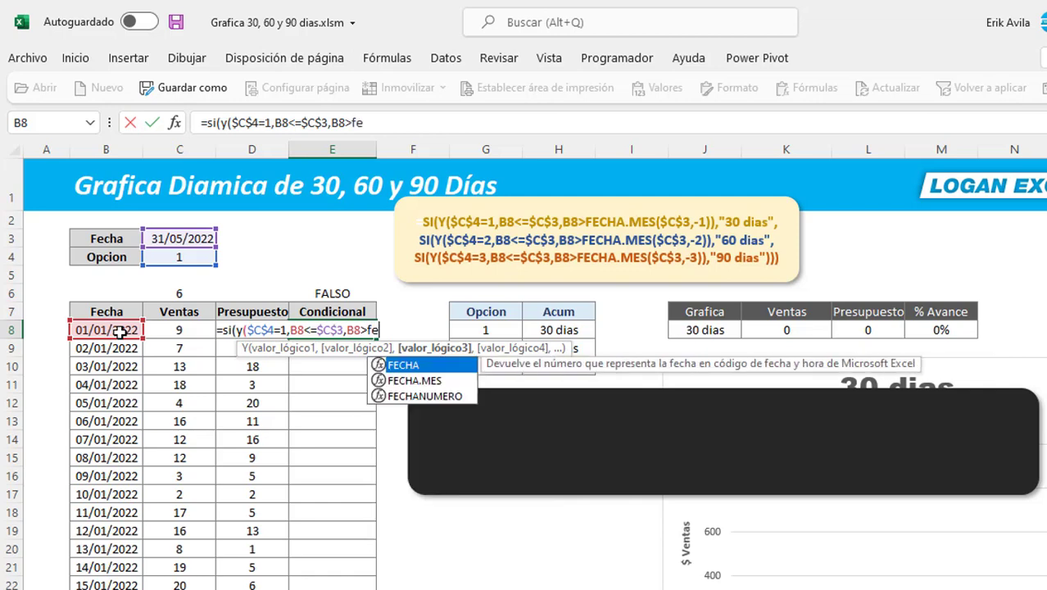
{"action": "double_click", "coordinate": [409, 381]}
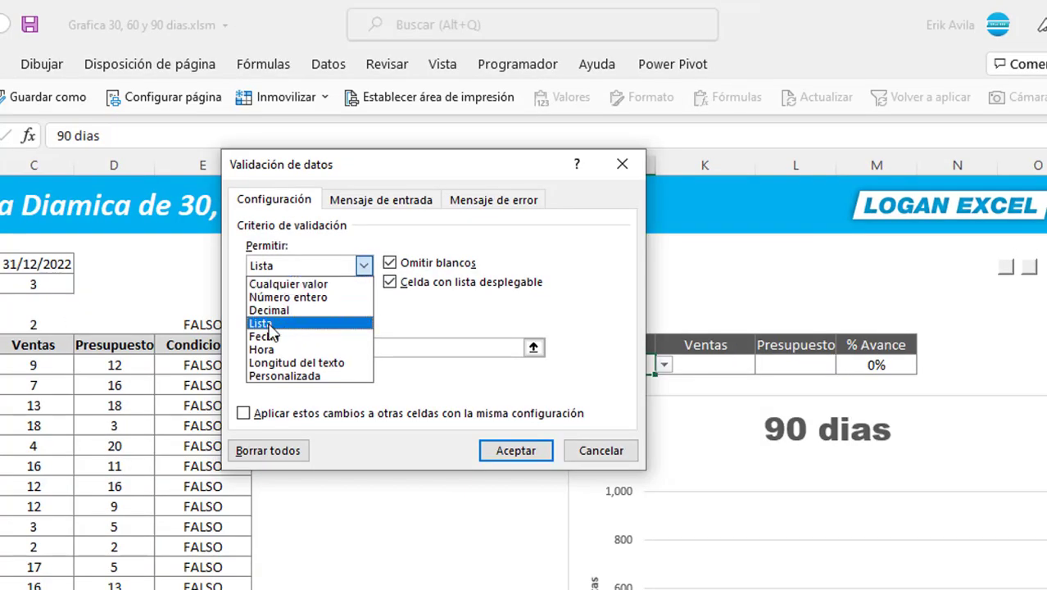
{"action": "left_click", "coordinate": [267, 323]}
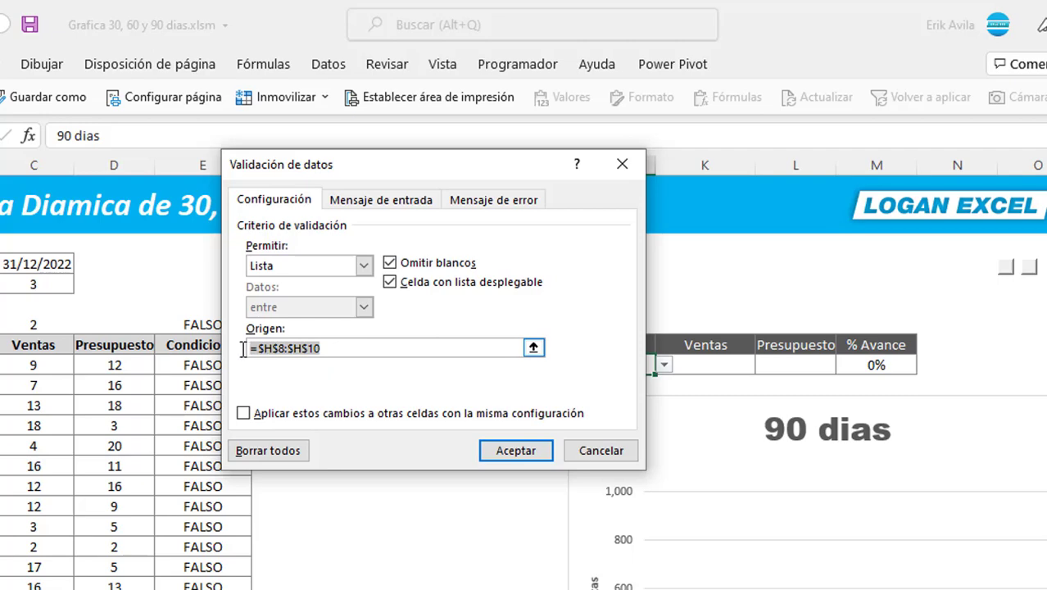
{"action": "type", "text": "="}
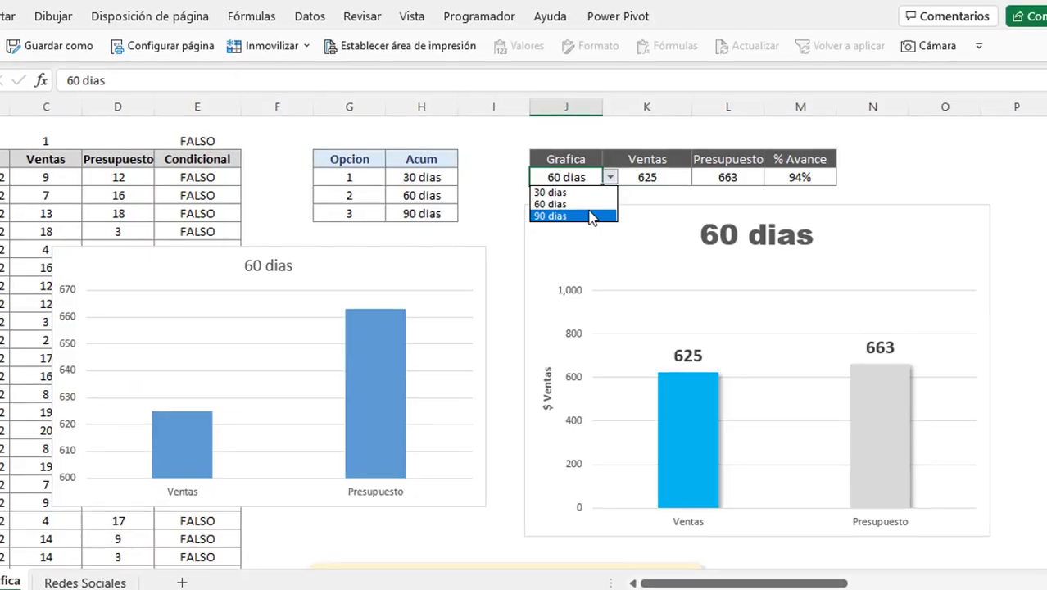
Choose the 90 dias period and deselect the secondary chart
{"action": "left_click", "coordinate": [563, 215]}
{"action": "left_click", "coordinate": [299, 289]}
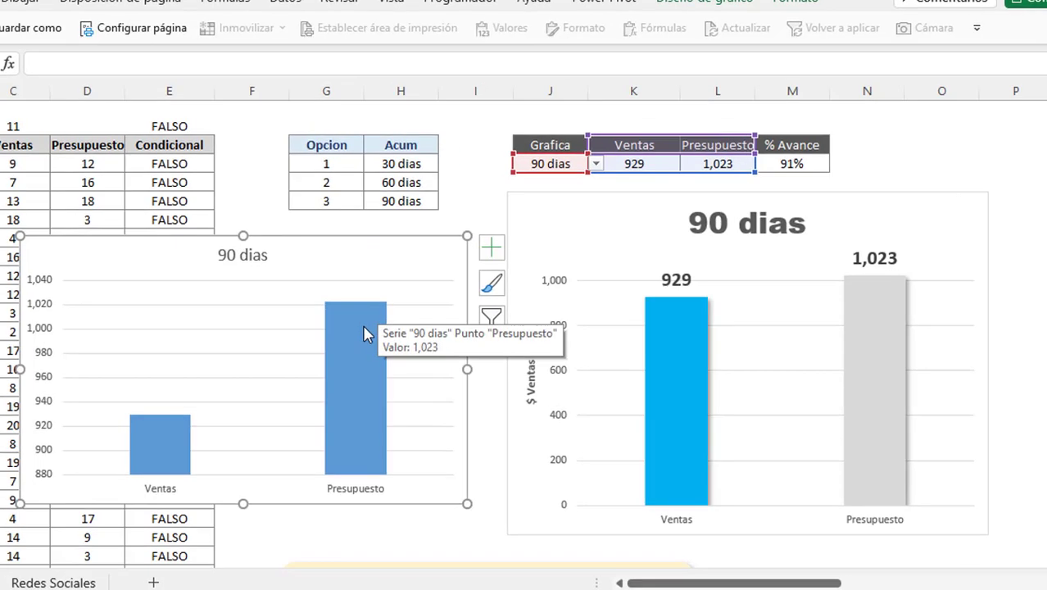
{"action": "left_click", "coordinate": [508, 195]}
Cycle the J8 period through 60, 30 and 90 dias to preview the chart
{"action": "left_click", "coordinate": [414, 57]}
{"action": "left_click", "coordinate": [484, 58]}
{"action": "left_click", "coordinate": [467, 93]}
{"action": "left_click", "coordinate": [484, 58]}
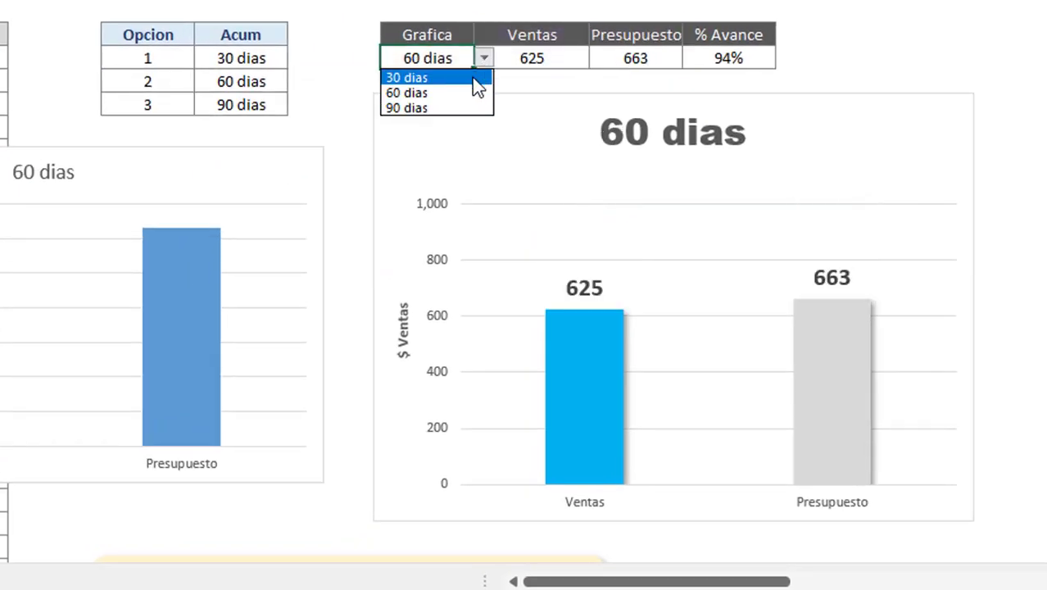
{"action": "left_click", "coordinate": [472, 77]}
{"action": "left_click", "coordinate": [484, 58]}
{"action": "left_click", "coordinate": [463, 108]}
{"action": "left_click", "coordinate": [484, 58]}
{"action": "left_click", "coordinate": [468, 93]}
{"action": "left_click", "coordinate": [484, 58]}
{"action": "left_click", "coordinate": [468, 93]}
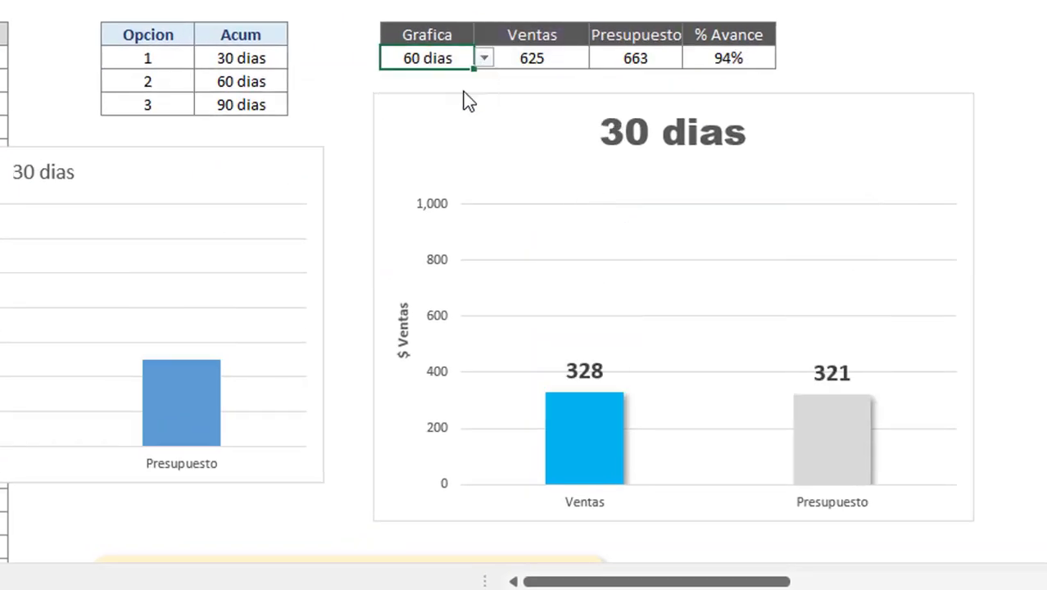
{"action": "left_click", "coordinate": [484, 58]}
Cycle J8 through 30, 60 and 90 dias, ending on 90 with Opcion at 3
{"action": "left_click", "coordinate": [457, 107]}
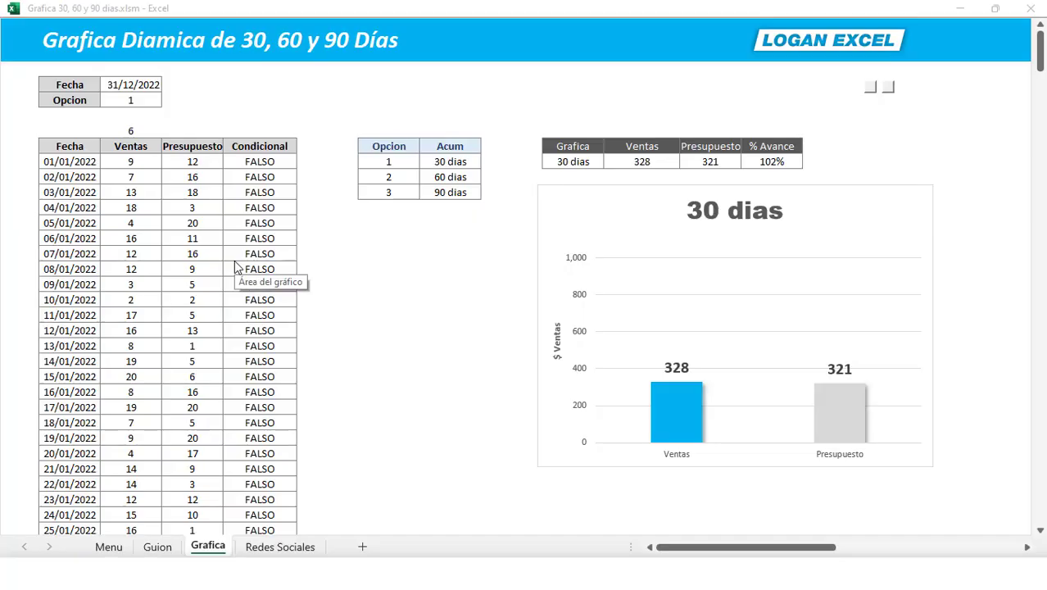
{"action": "left_click", "coordinate": [112, 100]}
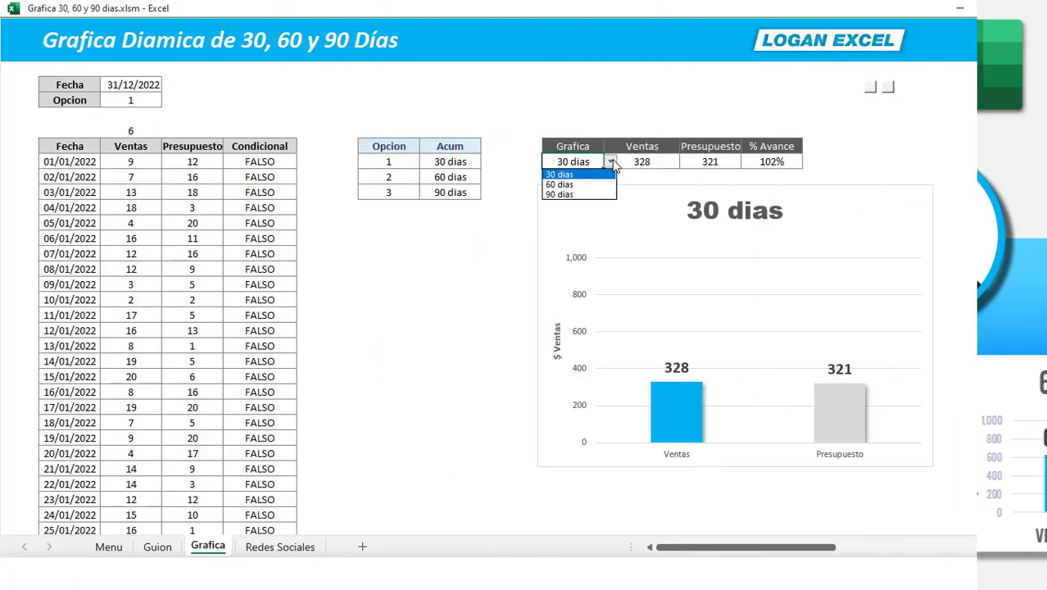
{"action": "left_click", "coordinate": [579, 185]}
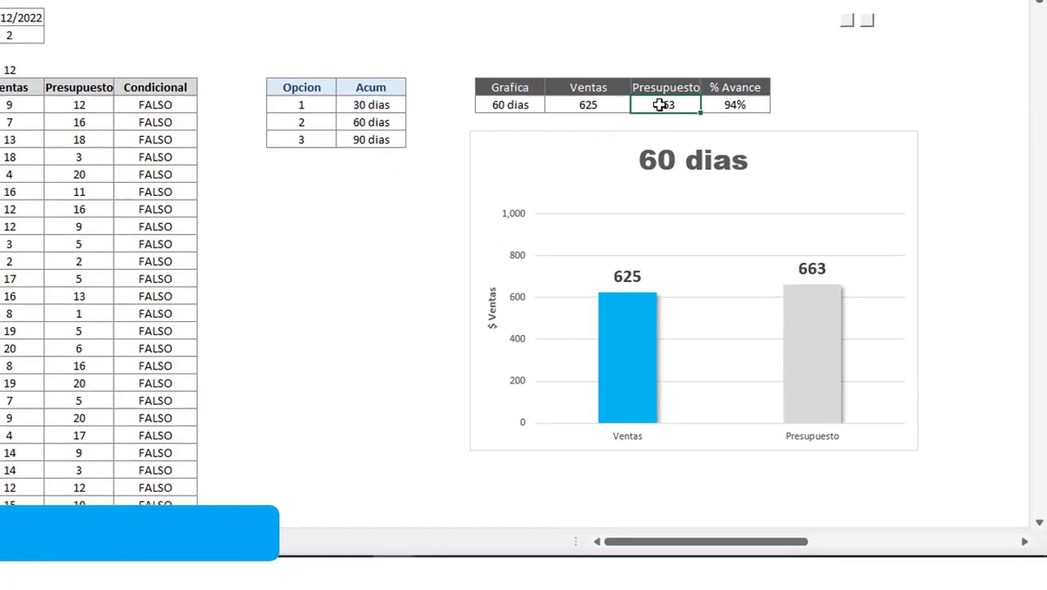
{"action": "left_click", "coordinate": [507, 63]}
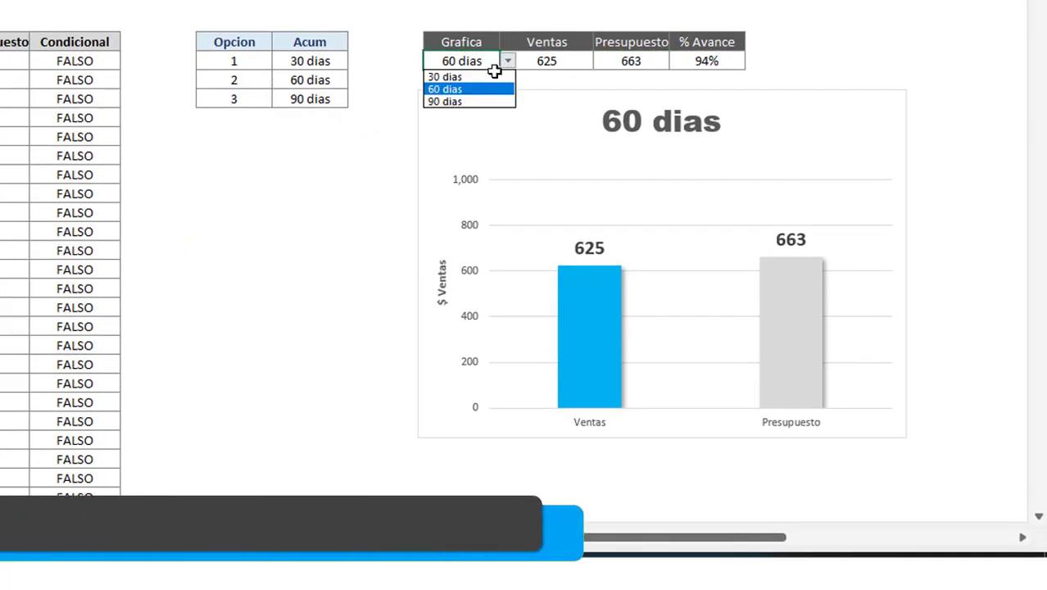
{"action": "left_click", "coordinate": [445, 77]}
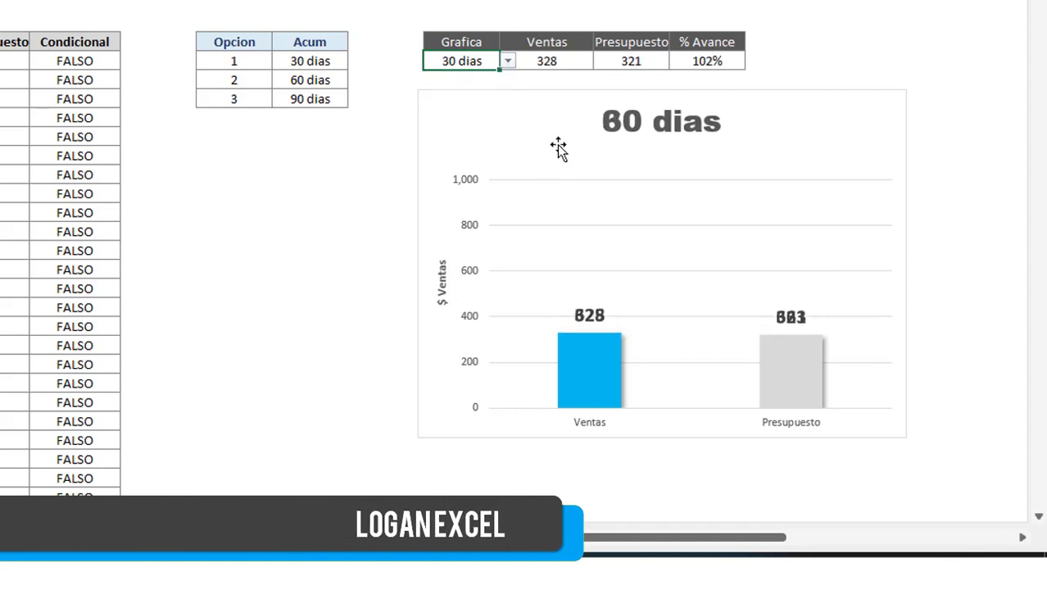
{"action": "left_click", "coordinate": [508, 61]}
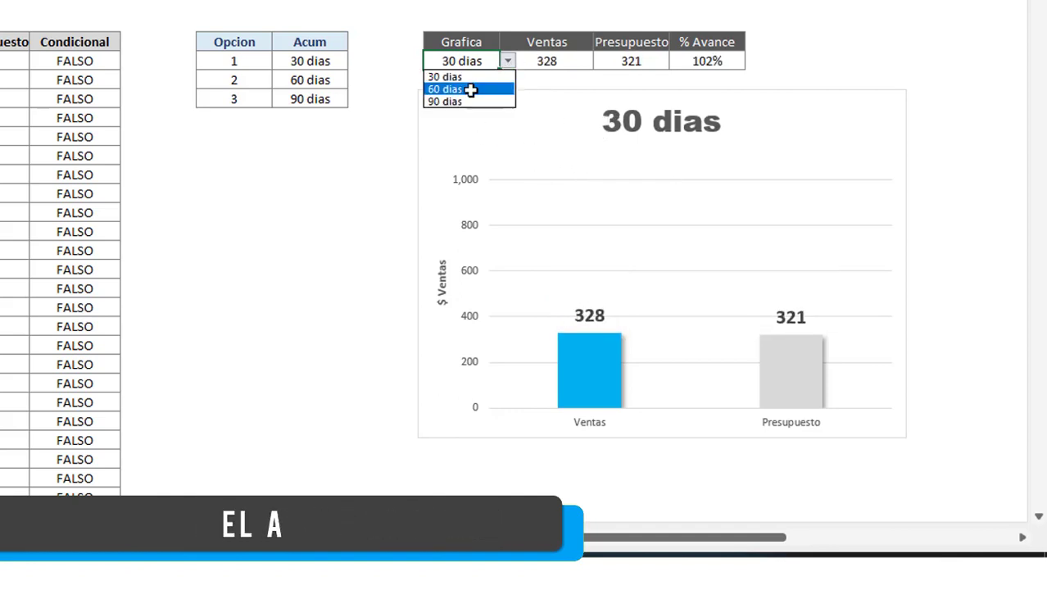
{"action": "left_click", "coordinate": [465, 91]}
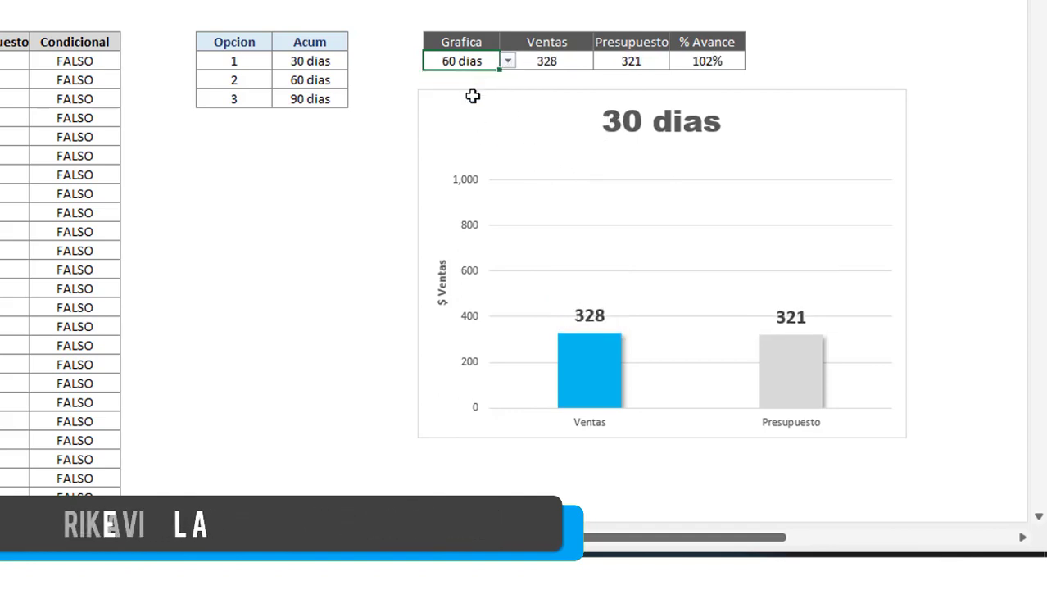
{"action": "left_click", "coordinate": [508, 61]}
{"action": "left_click", "coordinate": [475, 98]}
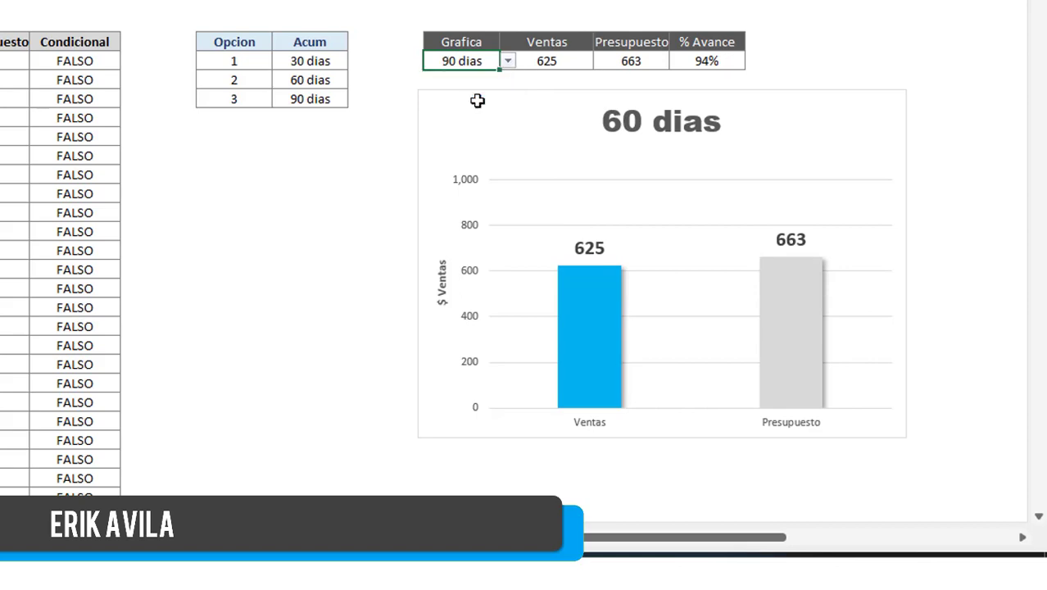
{"action": "left_click", "coordinate": [382, 87]}
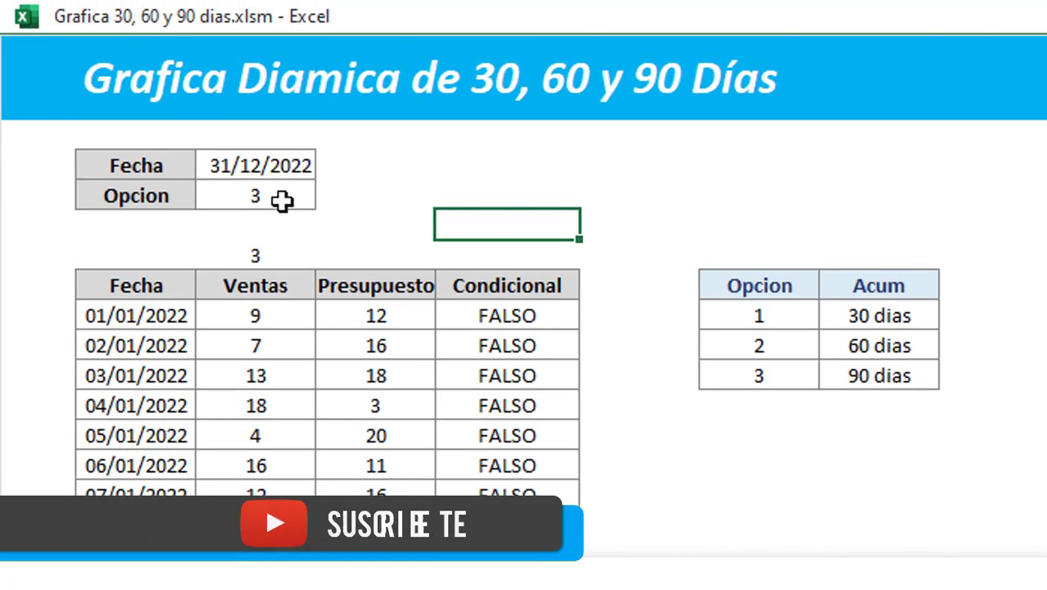
Enter 31/5 in Fecha cell C3, making it 31/05/2022 and Ventas 933
{"action": "left_click", "coordinate": [255, 165]}
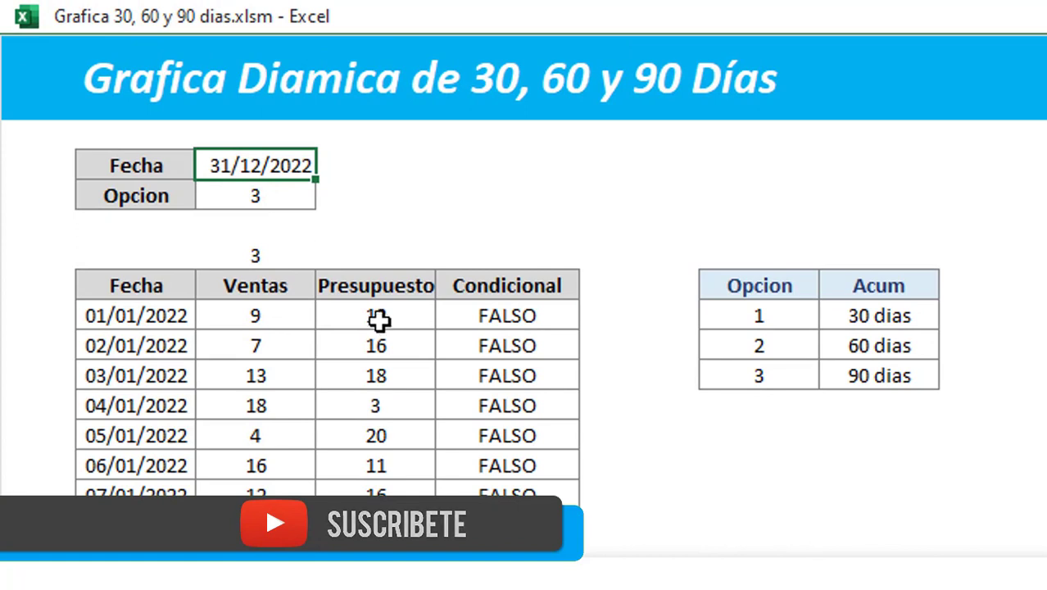
{"action": "left_click", "coordinate": [413, 194]}
{"action": "left_click", "coordinate": [276, 164]}
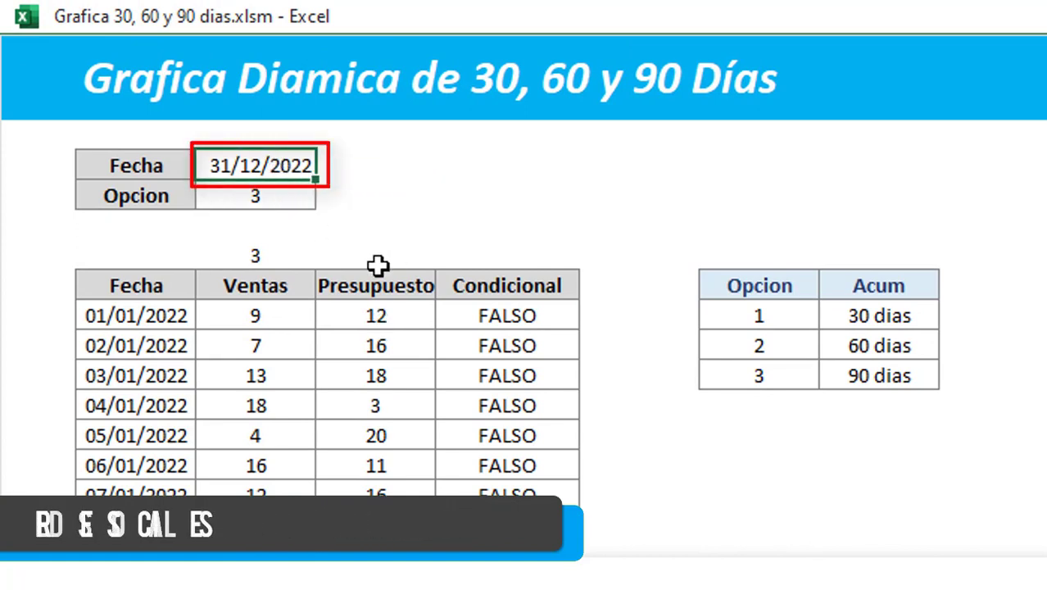
{"action": "type", "text": "31"}
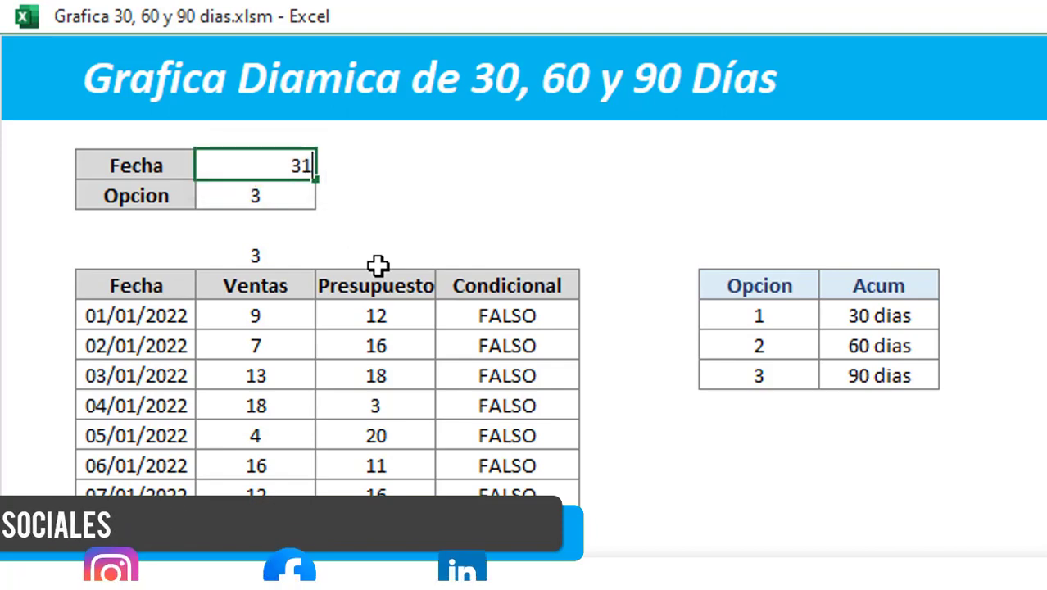
{"action": "type", "text": "/5"}
{"action": "key", "text": "Return"}
{"action": "key", "text": "Up"}
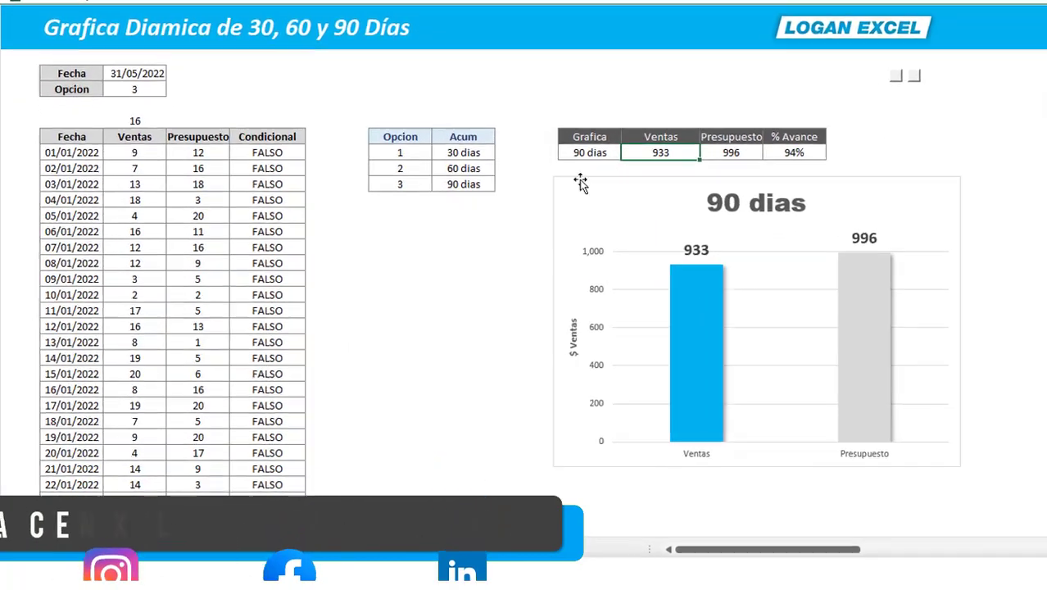
{"action": "scroll", "coordinate": [479, 257], "scroll_direction": "down", "scroll_amount": 9}
{"action": "left_click", "coordinate": [479, 257]}
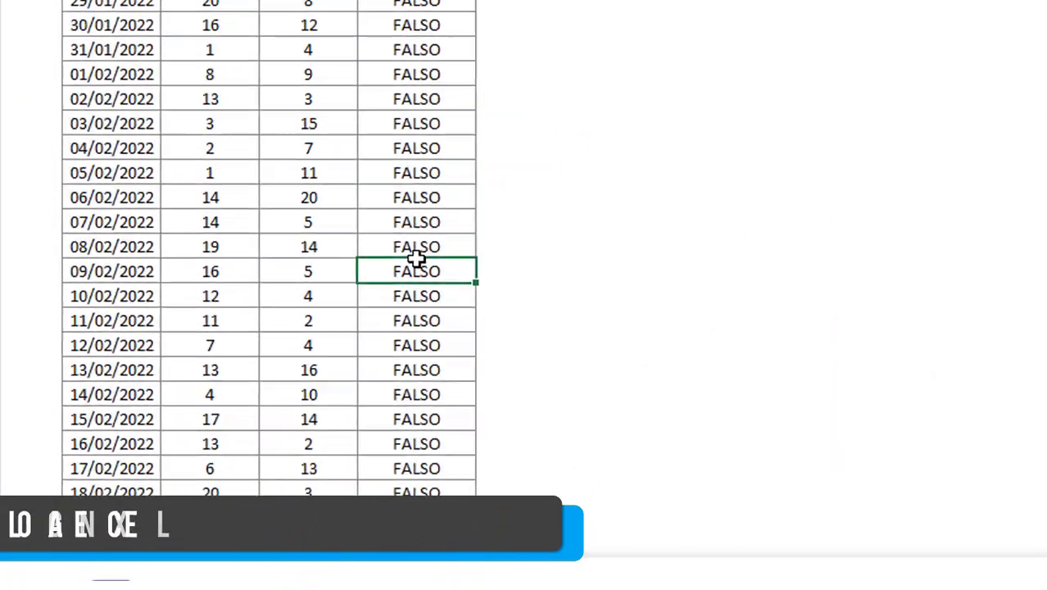
{"action": "scroll", "coordinate": [474, 234], "scroll_direction": "down", "scroll_amount": 3}
{"action": "scroll", "coordinate": [473, 231], "scroll_direction": "down", "scroll_amount": 4}
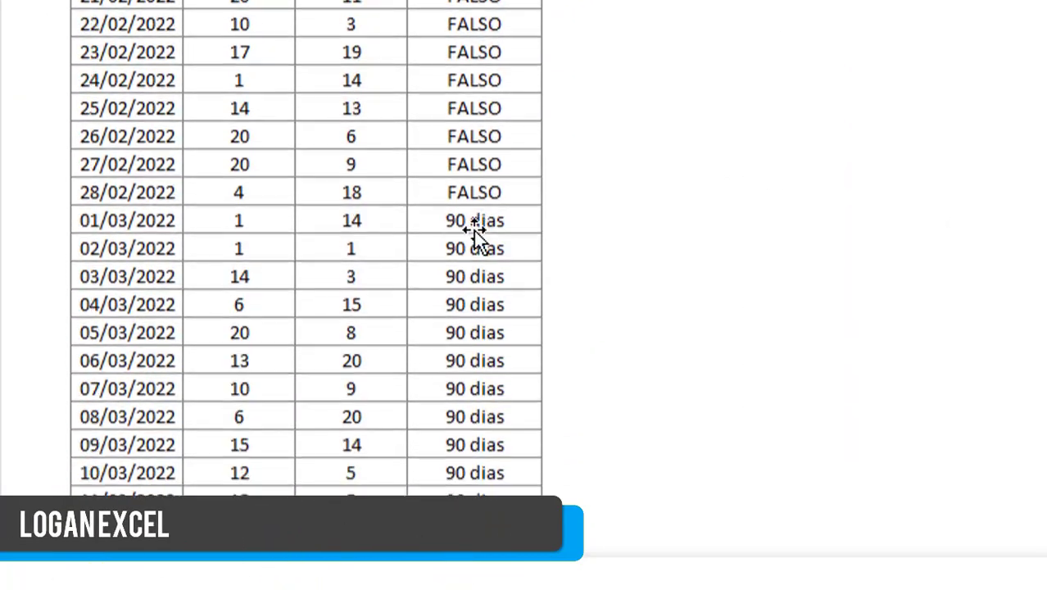
{"action": "scroll", "coordinate": [473, 231], "scroll_direction": "down", "scroll_amount": 5}
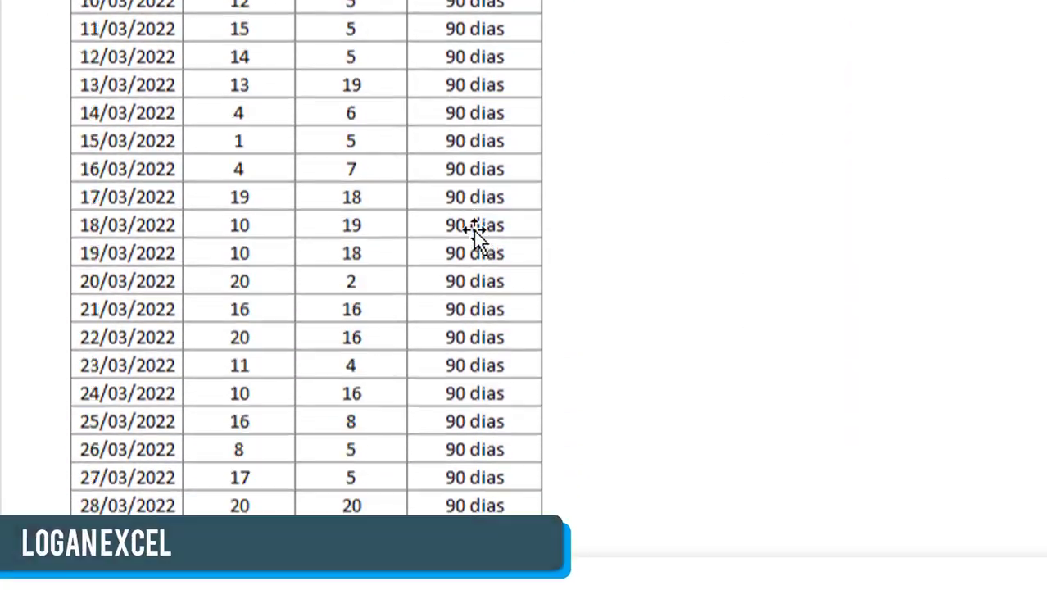
{"action": "scroll", "coordinate": [473, 221], "scroll_direction": "down", "scroll_amount": 2}
{"action": "scroll", "coordinate": [474, 210], "scroll_direction": "down", "scroll_amount": 1}
{"action": "left_click", "coordinate": [474, 184]}
{"action": "scroll", "coordinate": [474, 182], "scroll_direction": "down", "scroll_amount": 3}
{"action": "scroll", "coordinate": [474, 182], "scroll_direction": "down", "scroll_amount": 3}
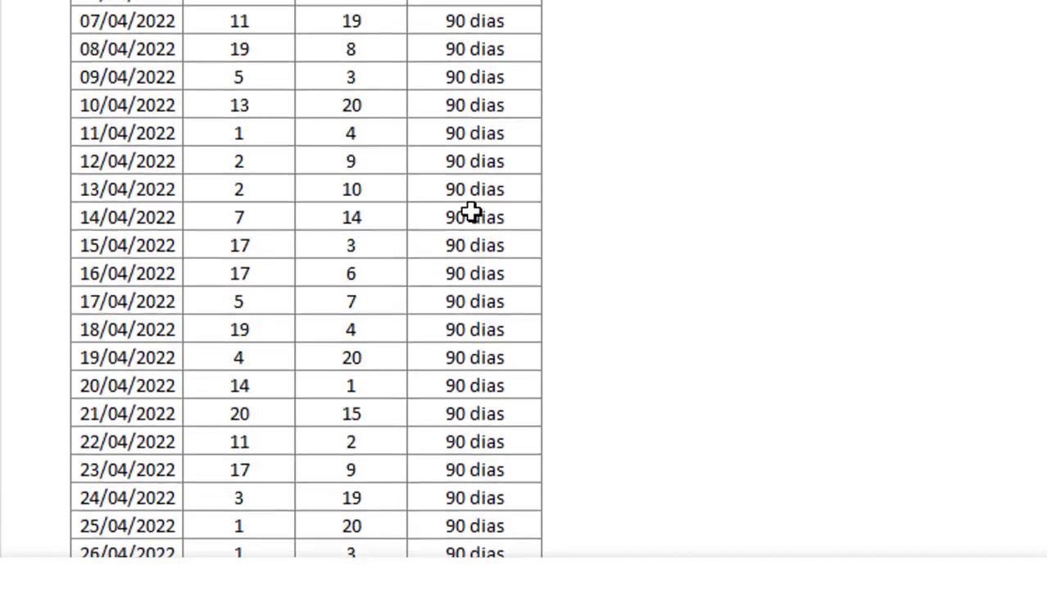
{"action": "scroll", "coordinate": [469, 213], "scroll_direction": "down", "scroll_amount": 2}
{"action": "scroll", "coordinate": [465, 248], "scroll_direction": "down", "scroll_amount": 3}
{"action": "scroll", "coordinate": [465, 248], "scroll_direction": "down", "scroll_amount": 4}
{"action": "scroll", "coordinate": [464, 251], "scroll_direction": "down", "scroll_amount": 4}
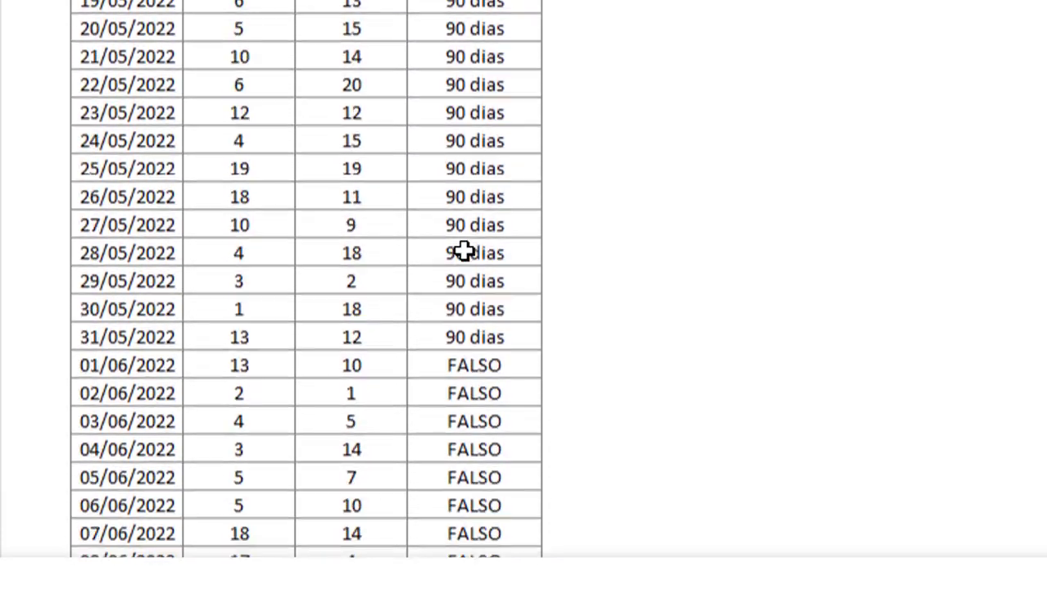
{"action": "left_click", "coordinate": [127, 328]}
{"action": "left_click", "coordinate": [136, 384]}
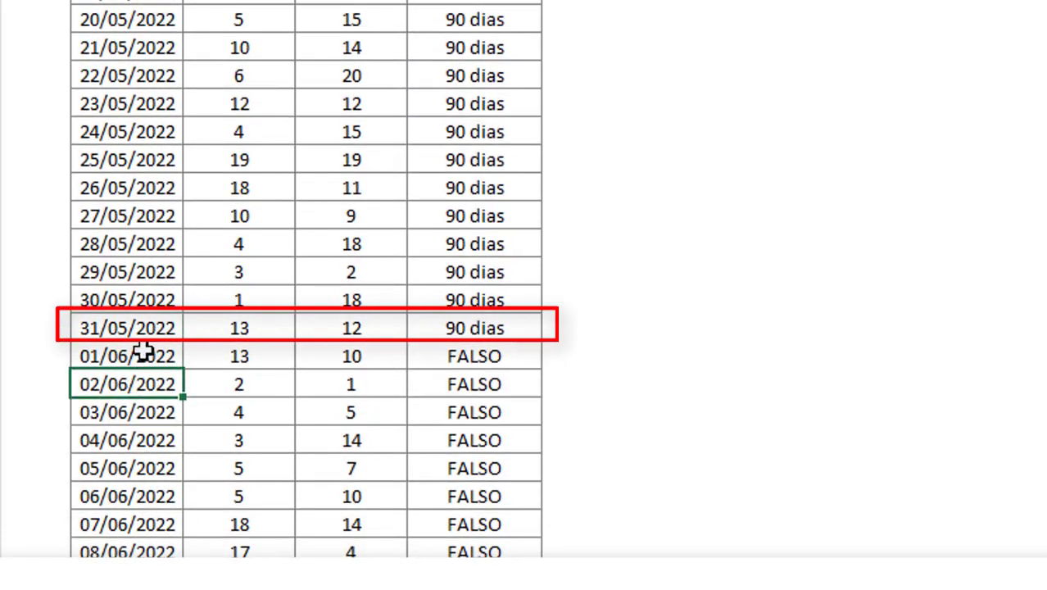
{"action": "left_click", "coordinate": [144, 331]}
{"action": "scroll", "coordinate": [143, 331], "scroll_direction": "up", "scroll_amount": 1}
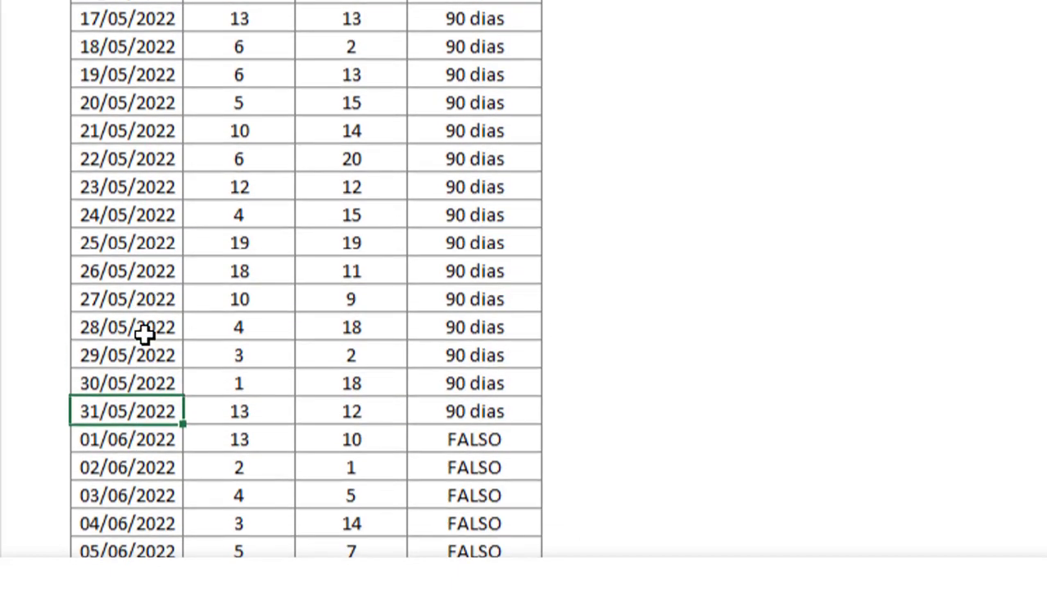
{"action": "scroll", "coordinate": [143, 332], "scroll_direction": "up", "scroll_amount": 2}
{"action": "scroll", "coordinate": [143, 332], "scroll_direction": "up", "scroll_amount": 3}
{"action": "scroll", "coordinate": [143, 334], "scroll_direction": "up", "scroll_amount": 3}
{"action": "left_click", "coordinate": [143, 326]}
{"action": "scroll", "coordinate": [148, 245], "scroll_direction": "up", "scroll_amount": 1}
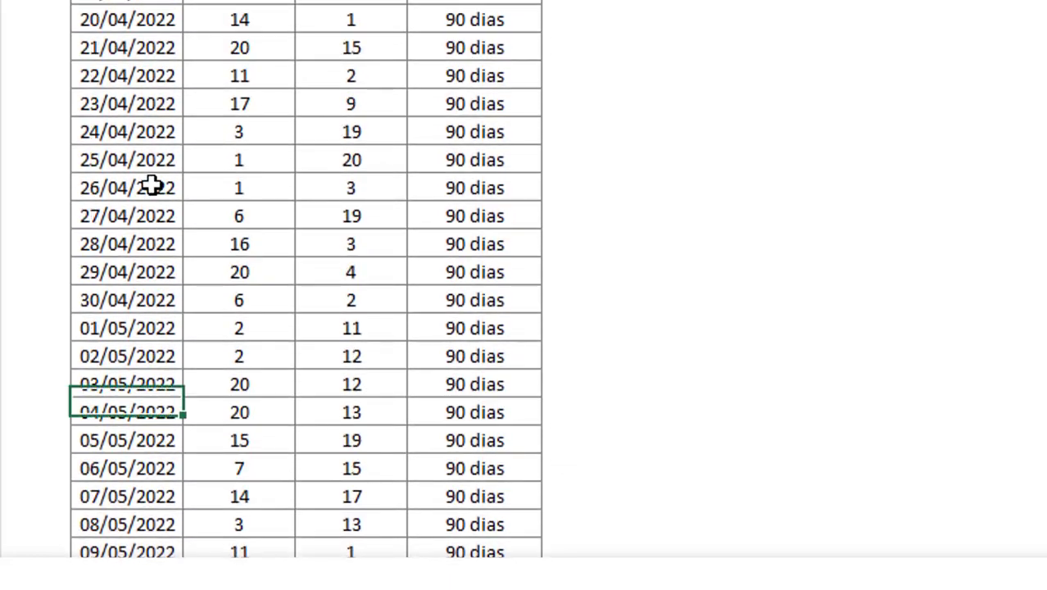
{"action": "left_click", "coordinate": [152, 185]}
{"action": "scroll", "coordinate": [152, 185], "scroll_direction": "up", "scroll_amount": 1}
{"action": "scroll", "coordinate": [152, 185], "scroll_direction": "up", "scroll_amount": 6}
{"action": "scroll", "coordinate": [143, 246], "scroll_direction": "up", "scroll_amount": 4}
{"action": "left_click", "coordinate": [146, 215]}
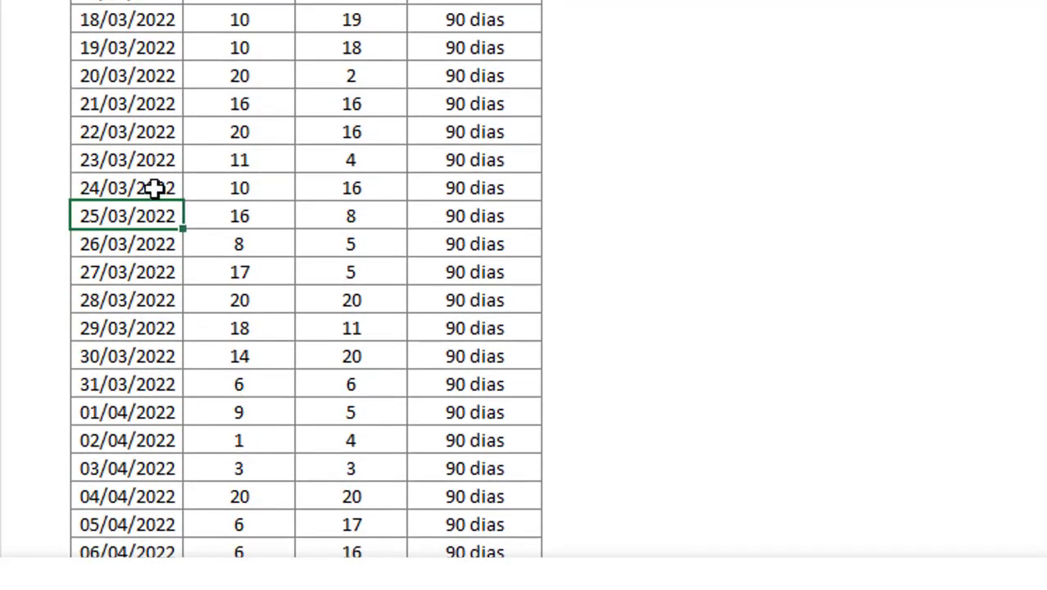
{"action": "scroll", "coordinate": [397, 155], "scroll_direction": "up", "scroll_amount": 7}
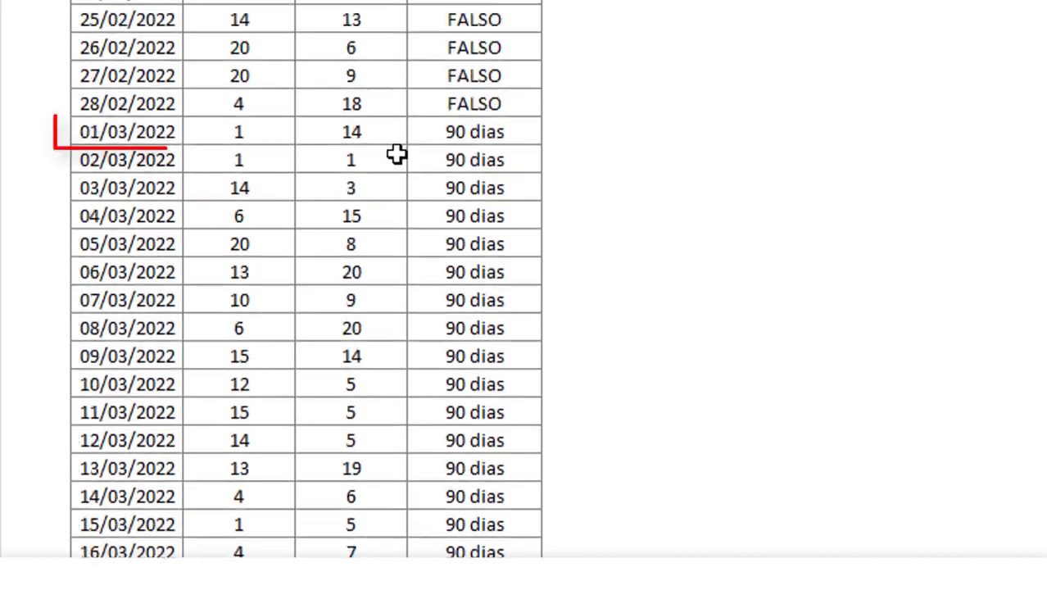
{"action": "left_click", "coordinate": [835, 96]}
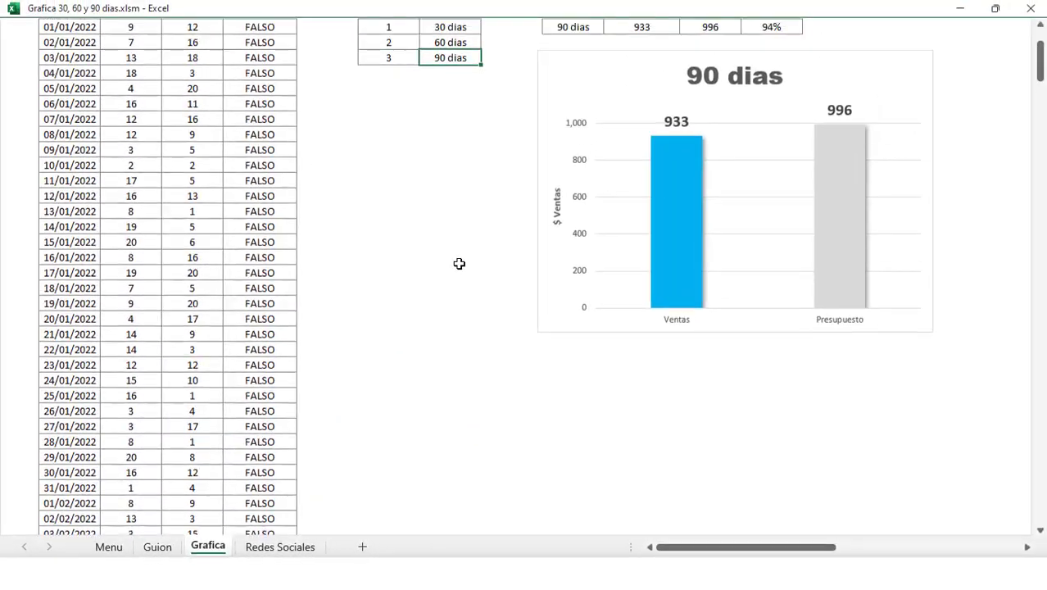
Switch the J8 chart period from 90 to 60 dias, then 30 dias
{"action": "left_click", "coordinate": [588, 163]}
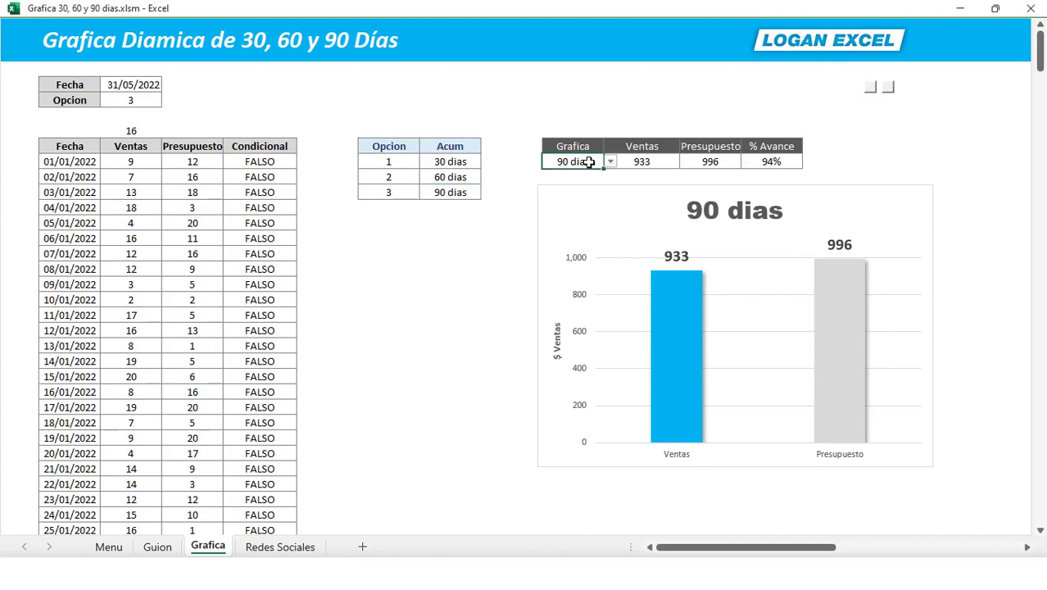
{"action": "left_click", "coordinate": [609, 163]}
{"action": "left_click", "coordinate": [578, 181]}
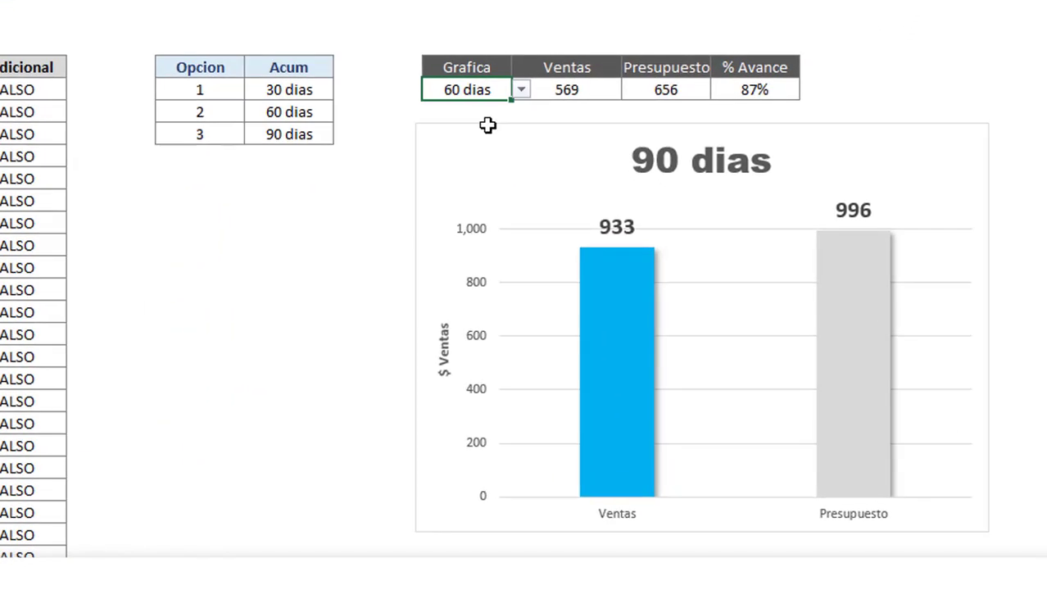
{"action": "left_click", "coordinate": [521, 90]}
{"action": "left_click", "coordinate": [499, 107]}
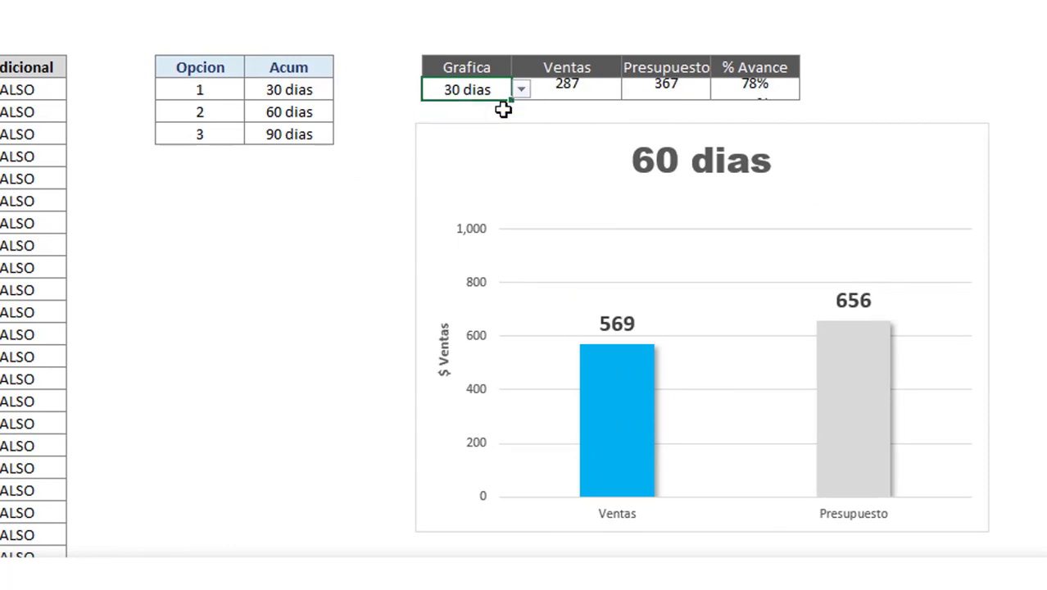
{"action": "left_click", "coordinate": [354, 200]}
{"action": "left_click", "coordinate": [246, 200]}
{"action": "left_click", "coordinate": [258, 131]}
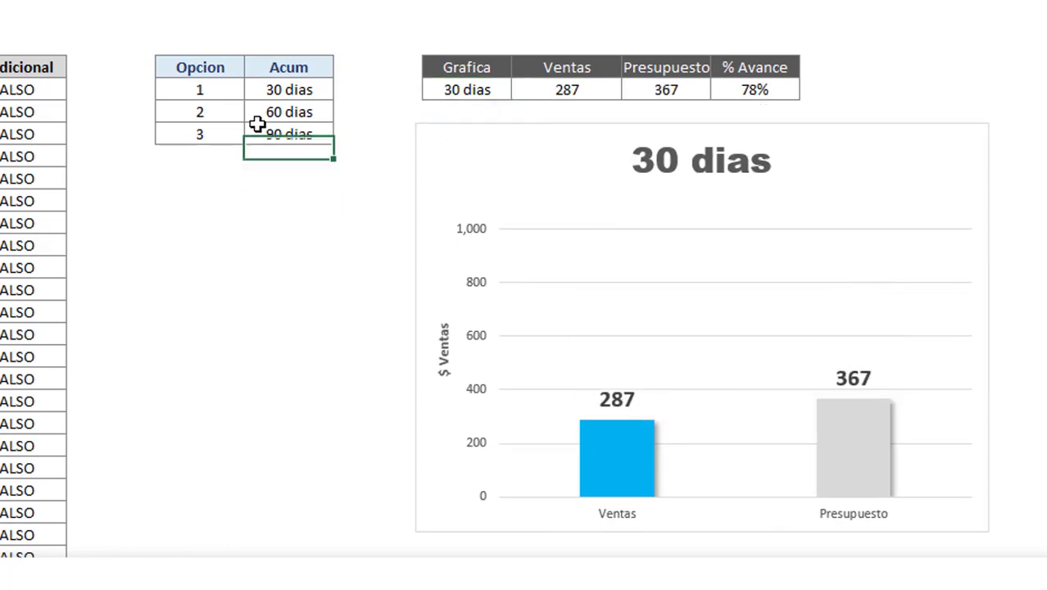
{"action": "left_click", "coordinate": [14, 92]}
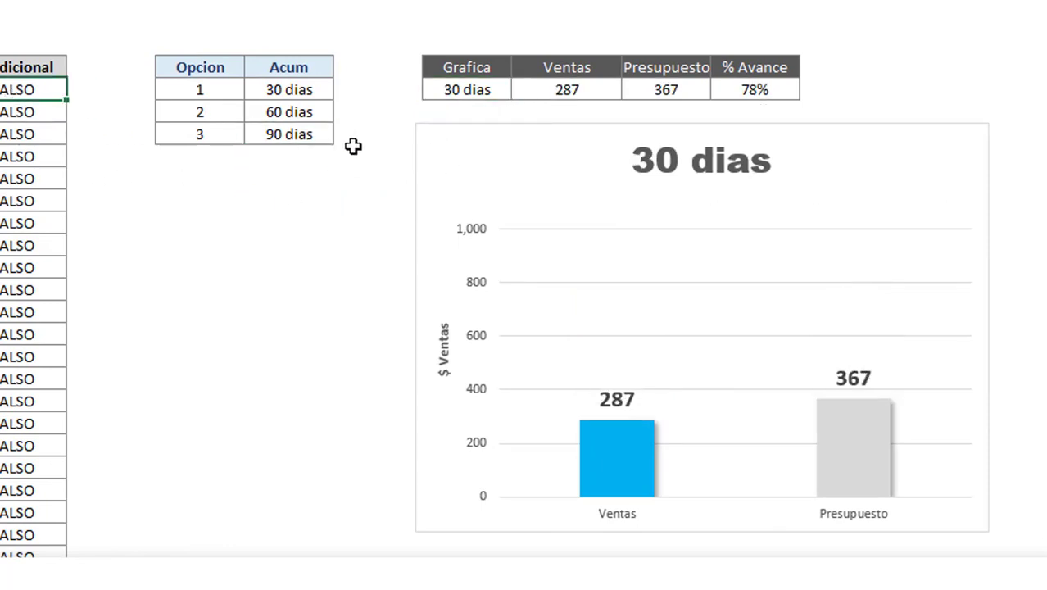
Check the 31/05/2022 reference date, then set J8 to 60 and back to 90 dias
{"action": "left_click", "coordinate": [434, 94]}
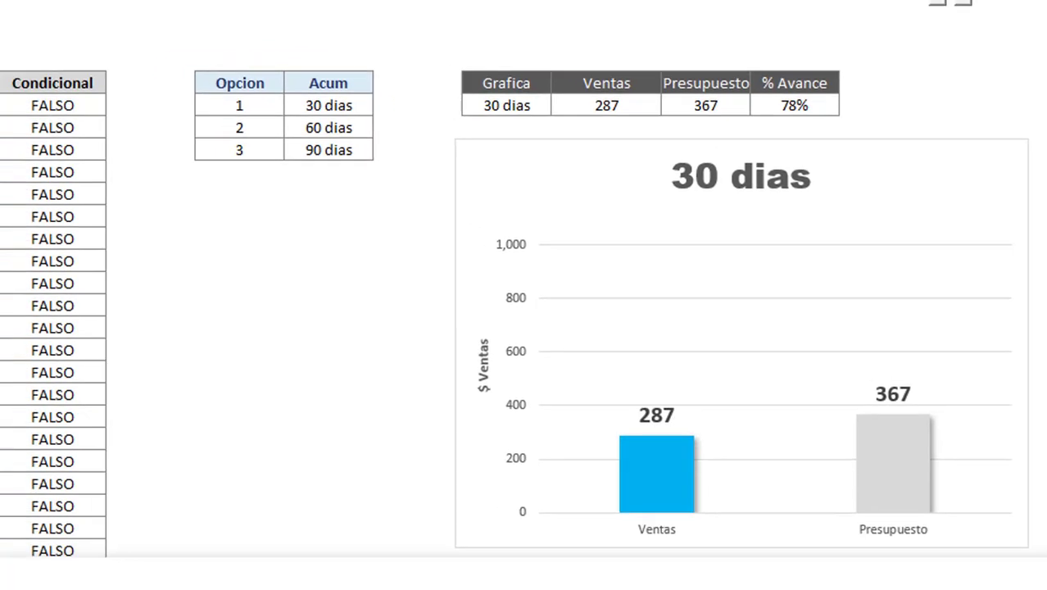
{"action": "left_click", "coordinate": [204, 123]}
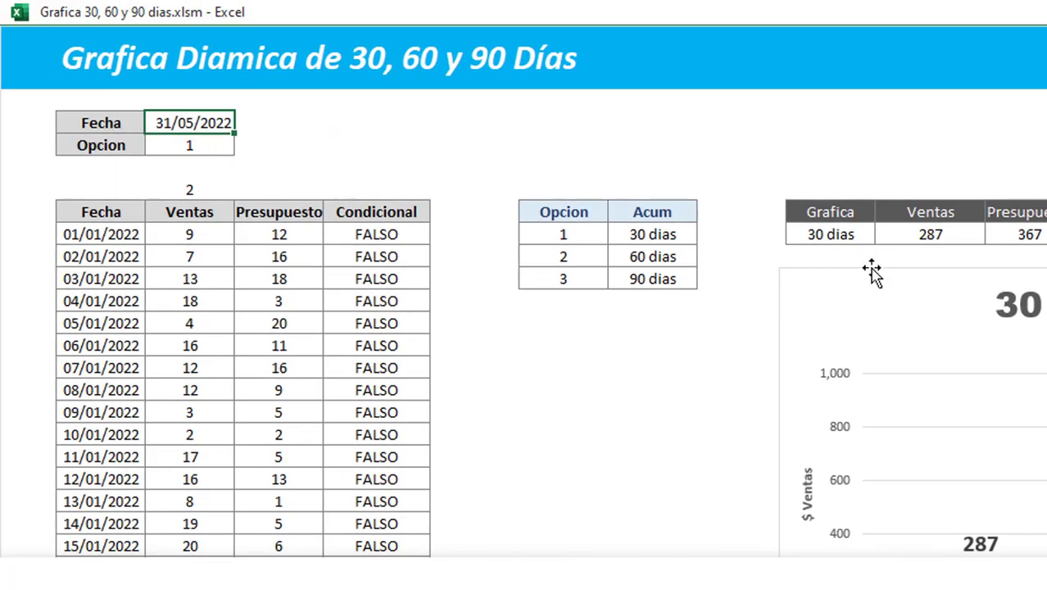
{"action": "left_click", "coordinate": [862, 236]}
{"action": "left_click", "coordinate": [883, 233]}
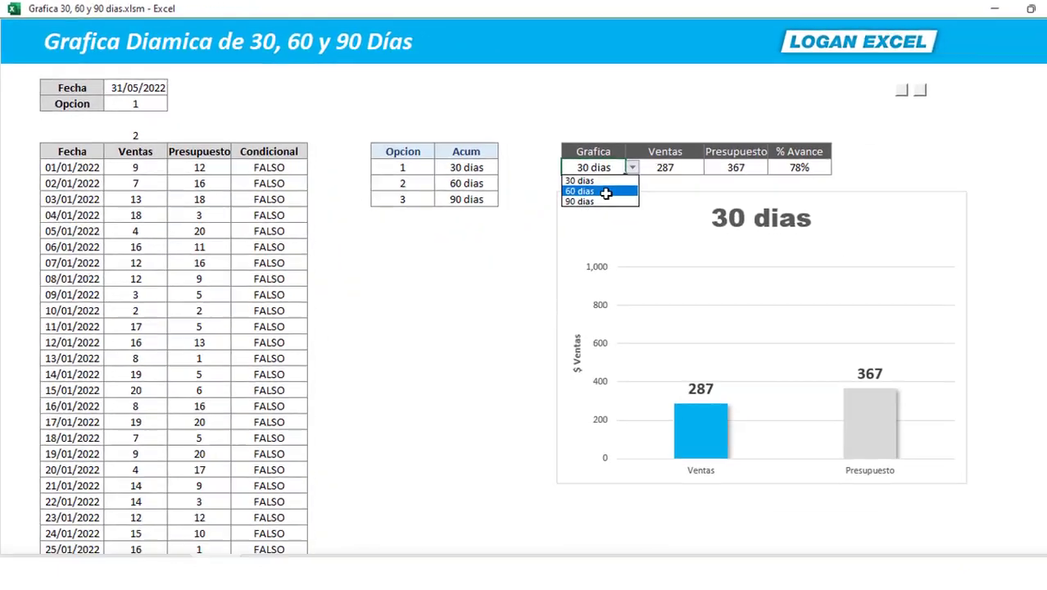
{"action": "left_click", "coordinate": [585, 186]}
{"action": "left_click", "coordinate": [610, 161]}
{"action": "left_click", "coordinate": [565, 194]}
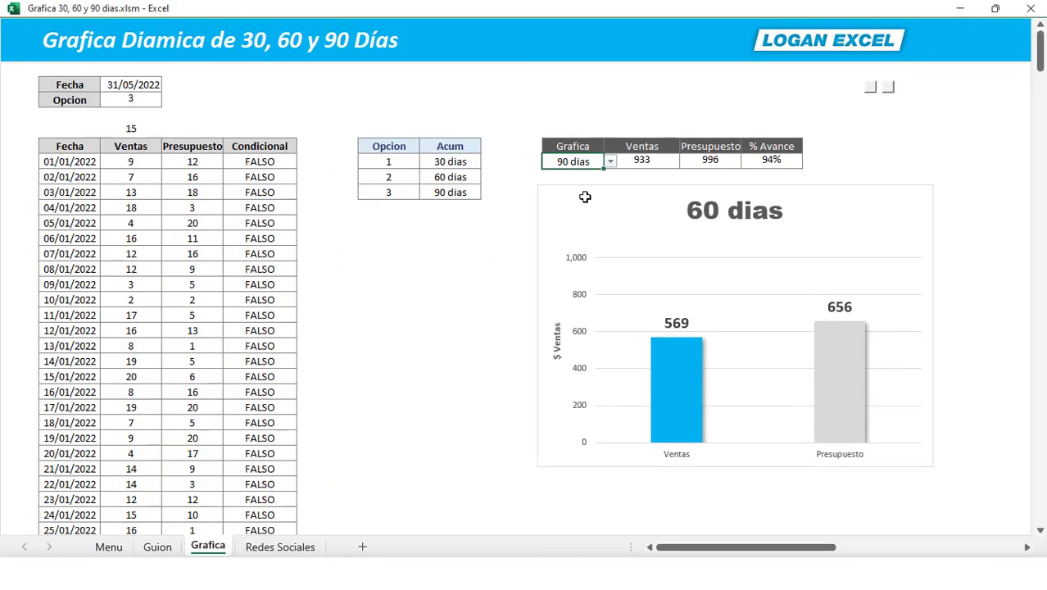
{"action": "left_click", "coordinate": [610, 163]}
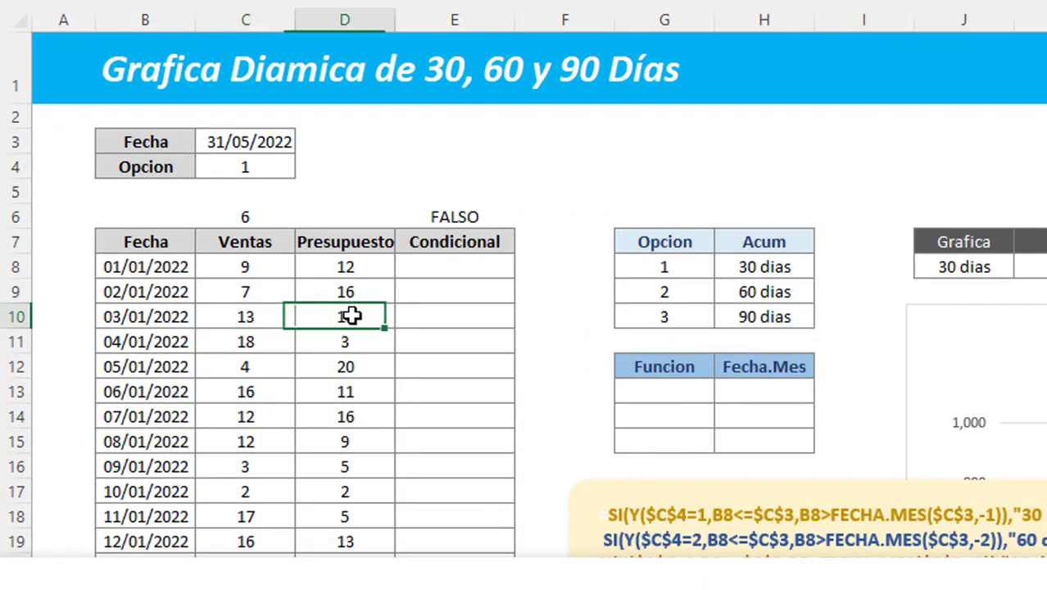
Review the date rows and the Ventas, Presupuesto and Condicional headers
{"action": "left_click", "coordinate": [212, 272]}
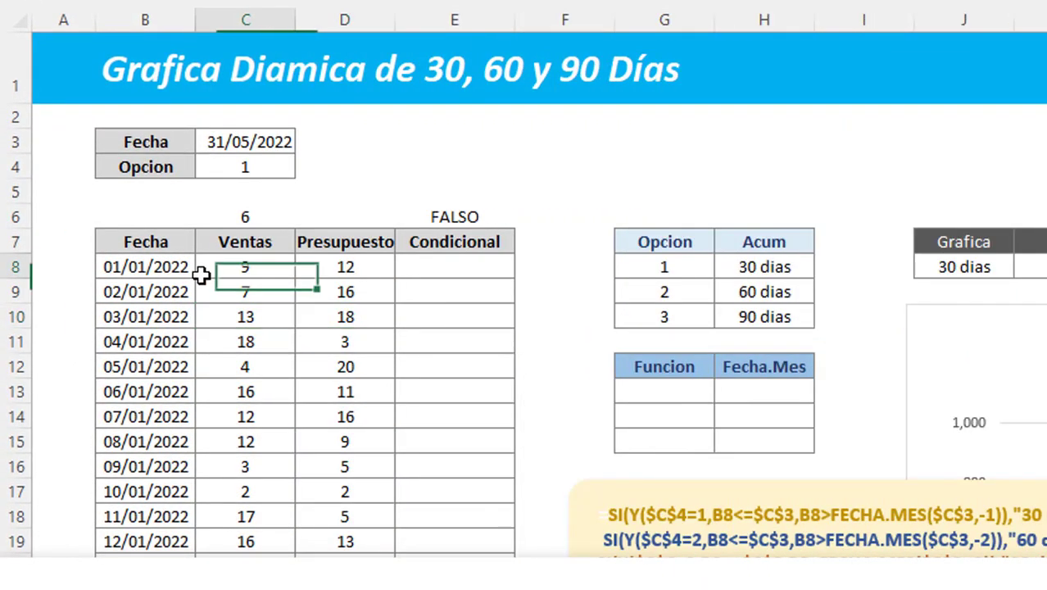
{"action": "left_click", "coordinate": [160, 269]}
{"action": "scroll", "coordinate": [178, 290], "scroll_direction": "down", "scroll_amount": 2}
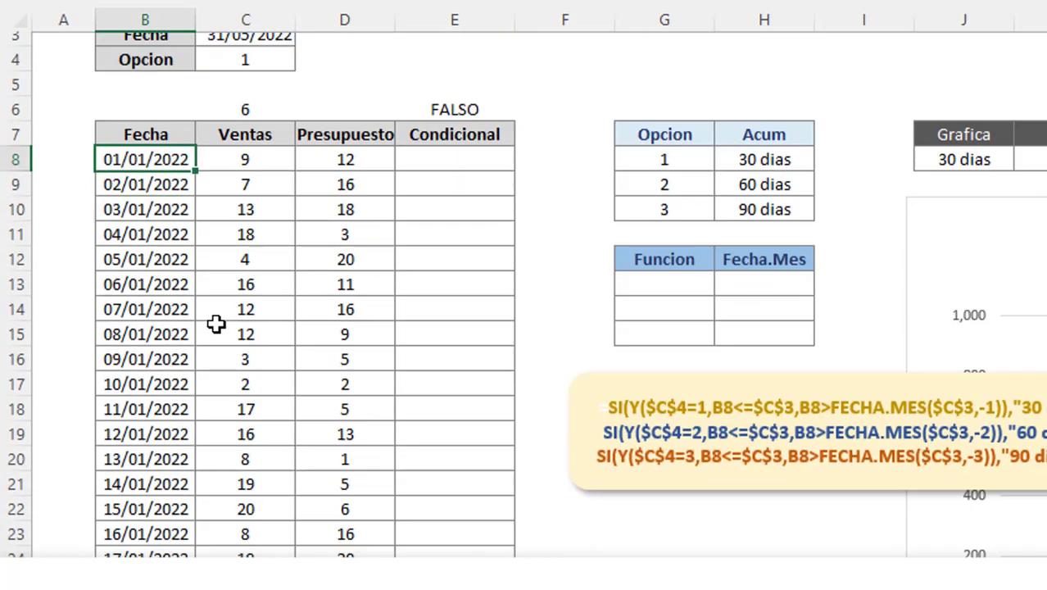
{"action": "left_click", "coordinate": [203, 269]}
{"action": "left_click", "coordinate": [148, 125]}
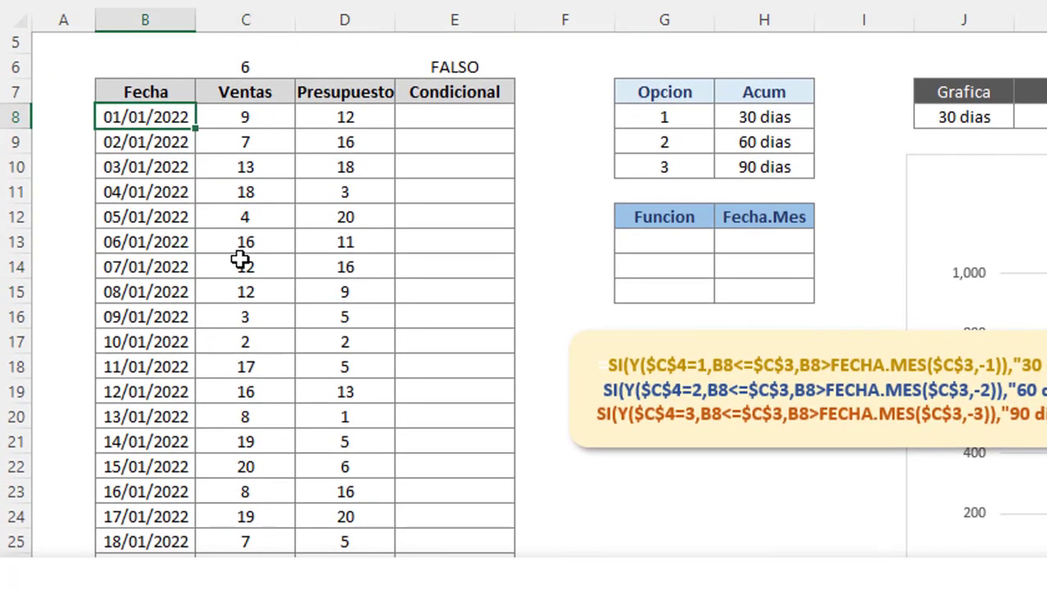
{"action": "scroll", "coordinate": [239, 259], "scroll_direction": "down", "scroll_amount": 1}
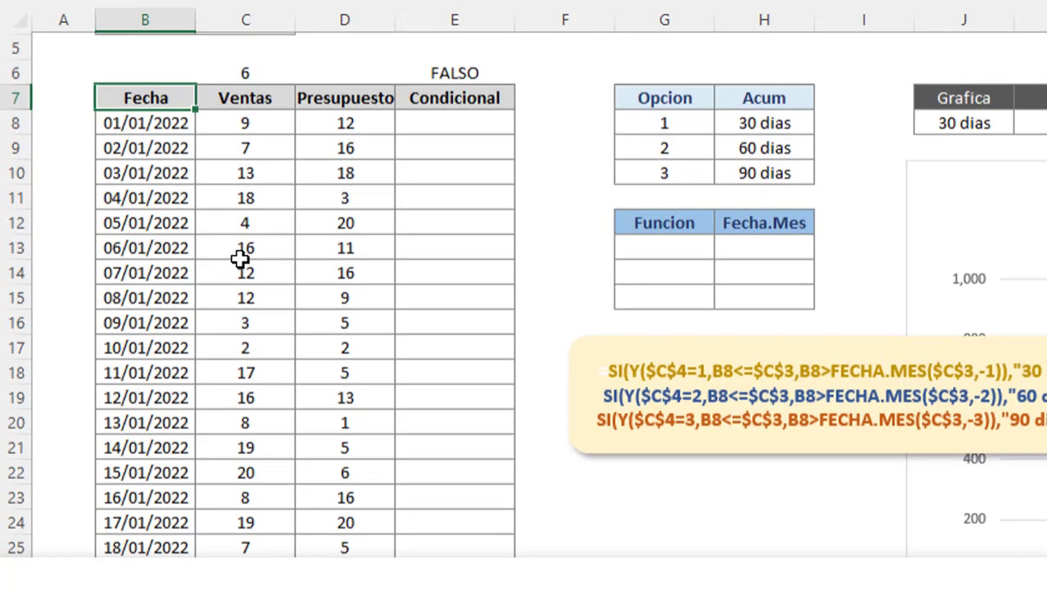
{"action": "scroll", "coordinate": [241, 262], "scroll_direction": "up", "scroll_amount": 2}
{"action": "left_click", "coordinate": [164, 309]}
{"action": "left_click", "coordinate": [276, 258]}
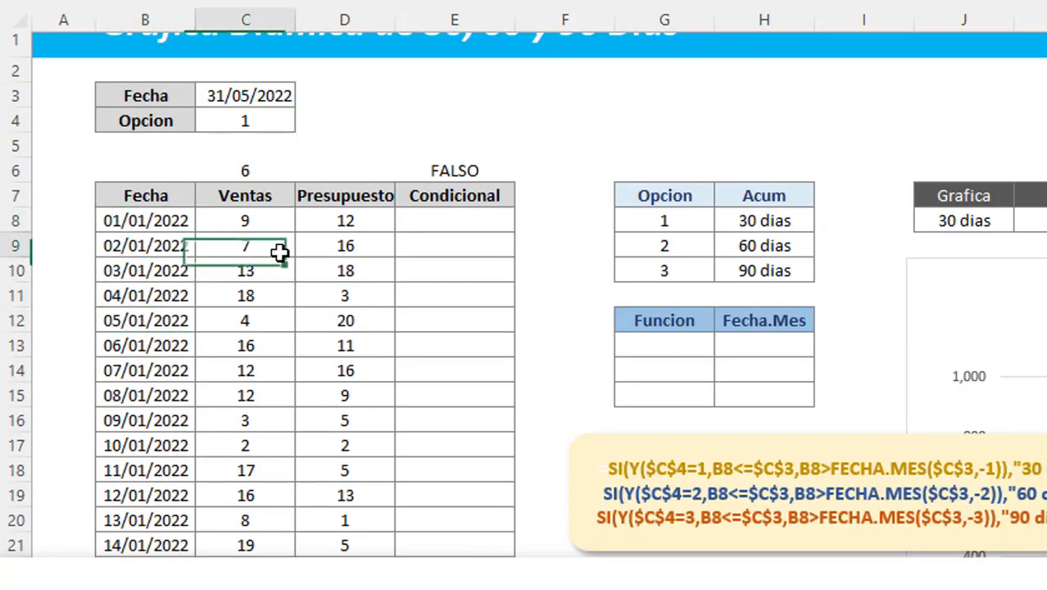
{"action": "left_click", "coordinate": [265, 210]}
{"action": "scroll", "coordinate": [286, 270], "scroll_direction": "up", "scroll_amount": 1}
{"action": "left_click", "coordinate": [306, 326]}
{"action": "left_click", "coordinate": [285, 249]}
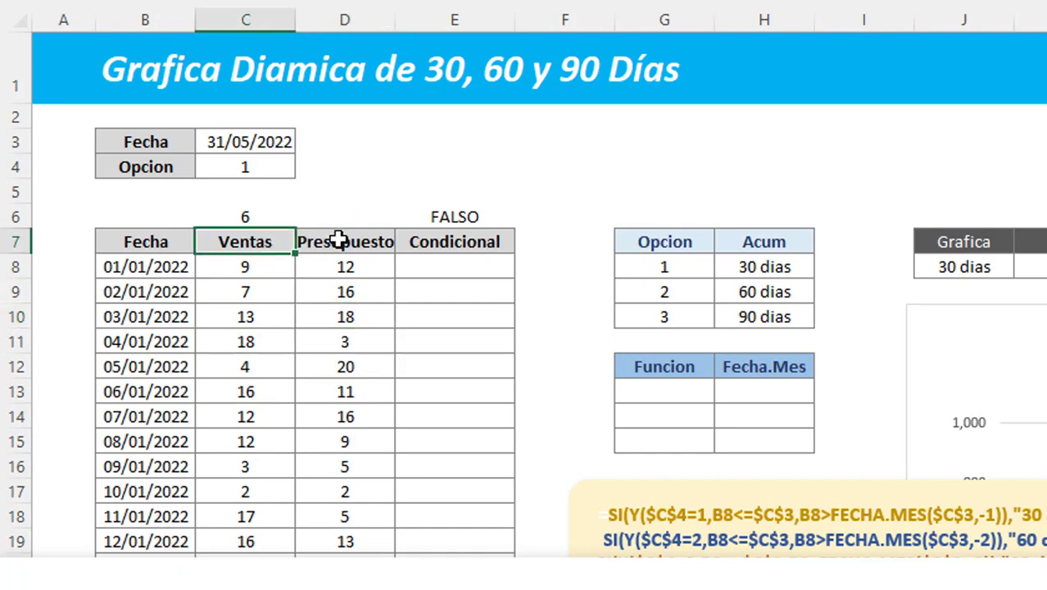
{"action": "left_click", "coordinate": [348, 251]}
{"action": "left_click", "coordinate": [463, 266]}
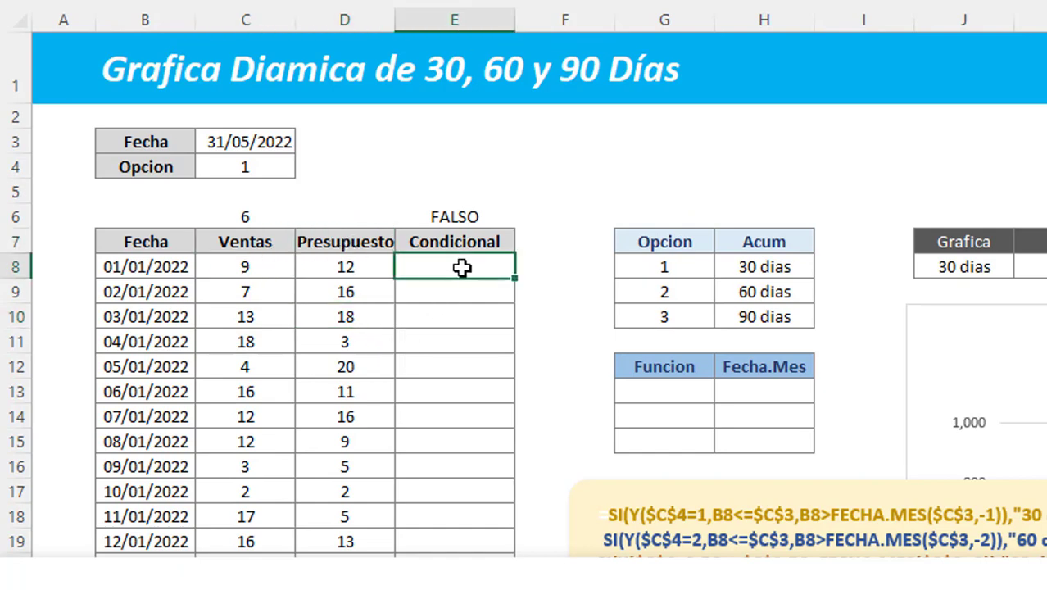
{"action": "left_click", "coordinate": [455, 246]}
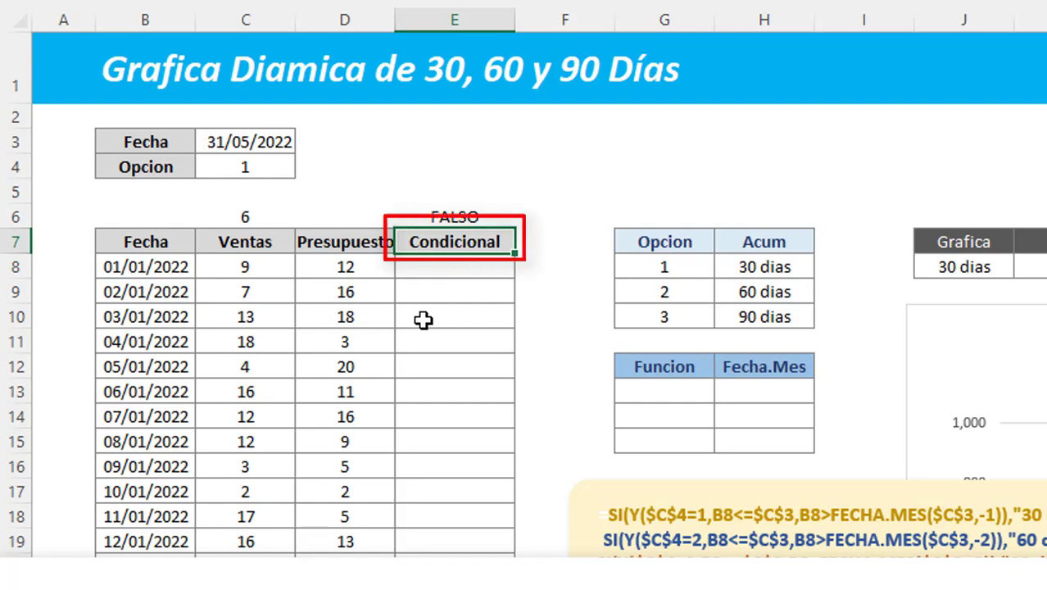
Drag the yellow formula note up just below the Opcion/Acum table and select E8
{"action": "left_click", "coordinate": [700, 488]}
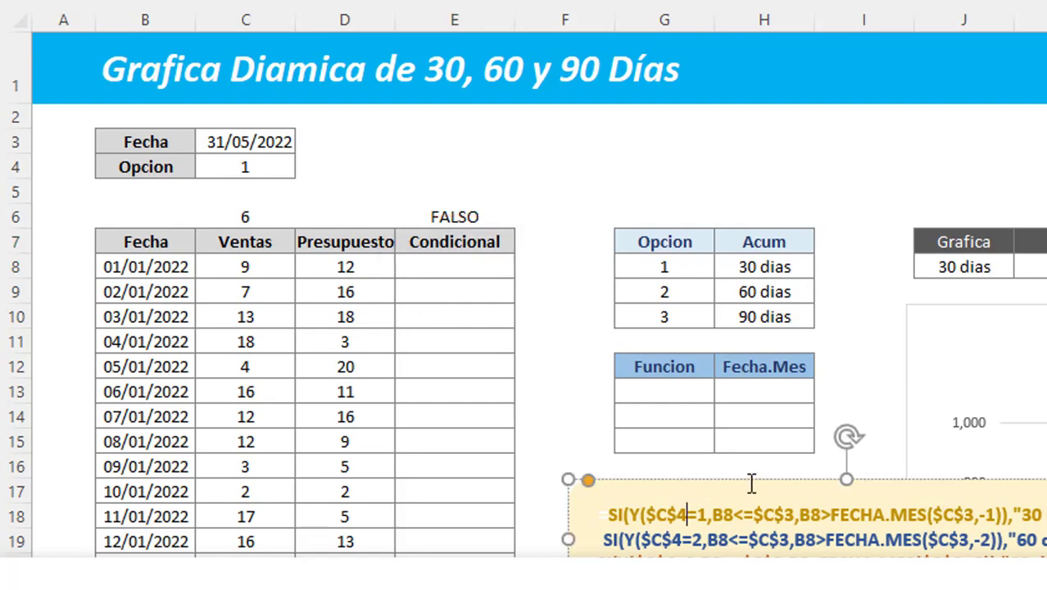
{"action": "left_click_drag", "start_coordinate": [751, 483], "coordinate": [739, 366]}
{"action": "left_click", "coordinate": [673, 538]}
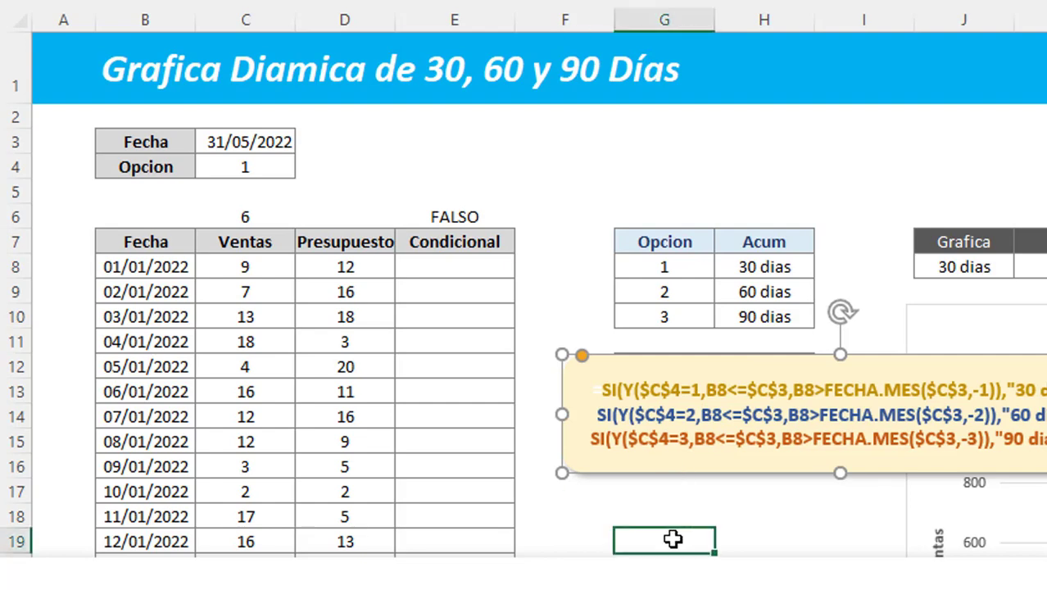
{"action": "left_click", "coordinate": [432, 272]}
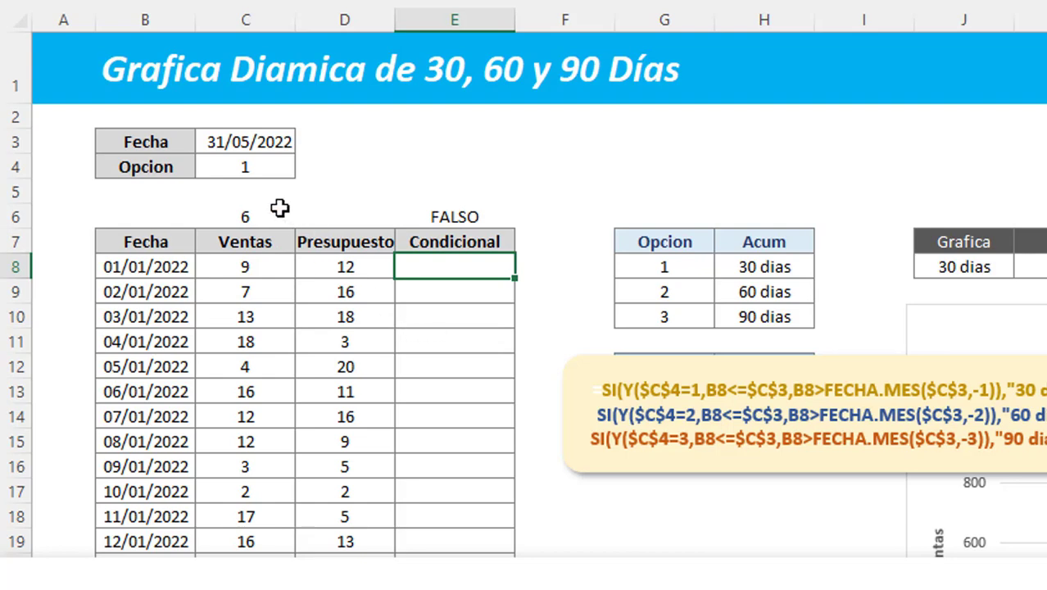
Clear the Opcion value and select the 31/05/2022 date and Opcion cells
{"action": "left_click", "coordinate": [245, 168]}
{"action": "key", "text": "Delete"}
{"action": "left_click", "coordinate": [242, 143]}
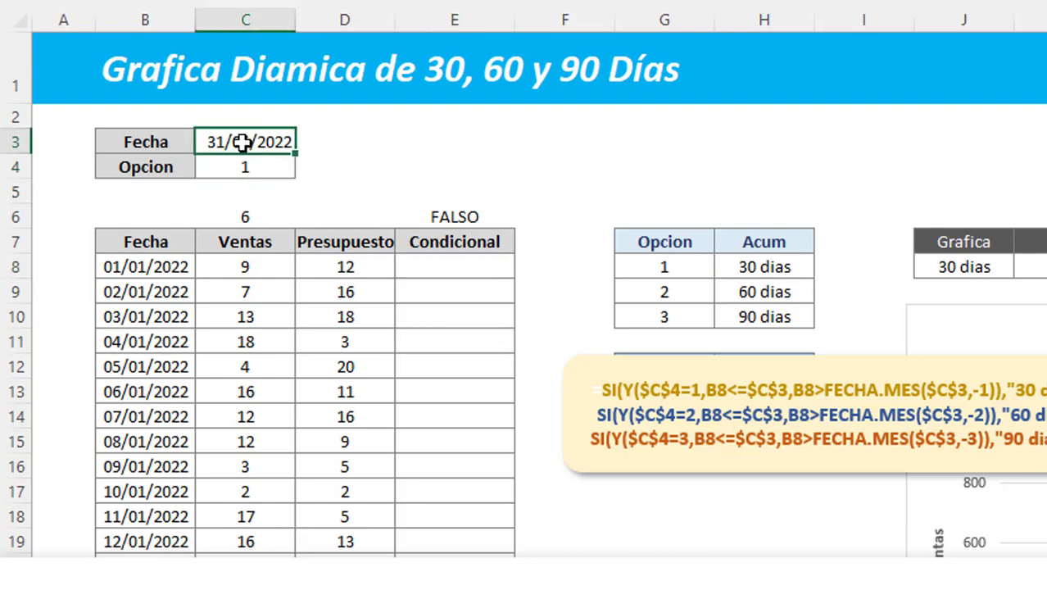
{"action": "left_click_drag", "start_coordinate": [242, 143], "coordinate": [278, 163]}
{"action": "left_click", "coordinate": [233, 143]}
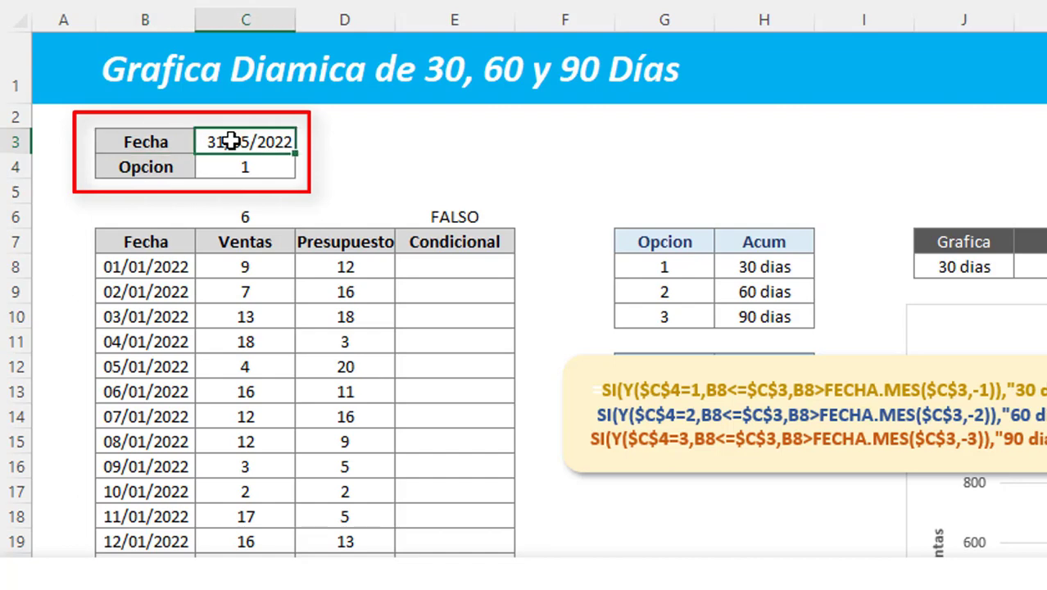
{"action": "left_click", "coordinate": [250, 168]}
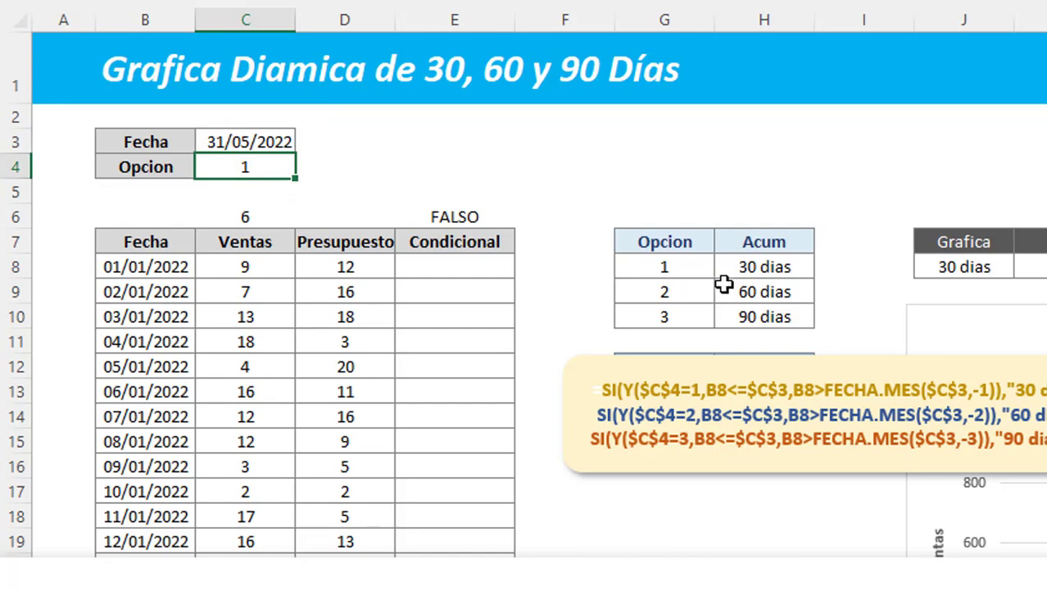
Go over the Acum options 30, 60, 90 dias and their option numbers 1–3
{"action": "left_click", "coordinate": [762, 268]}
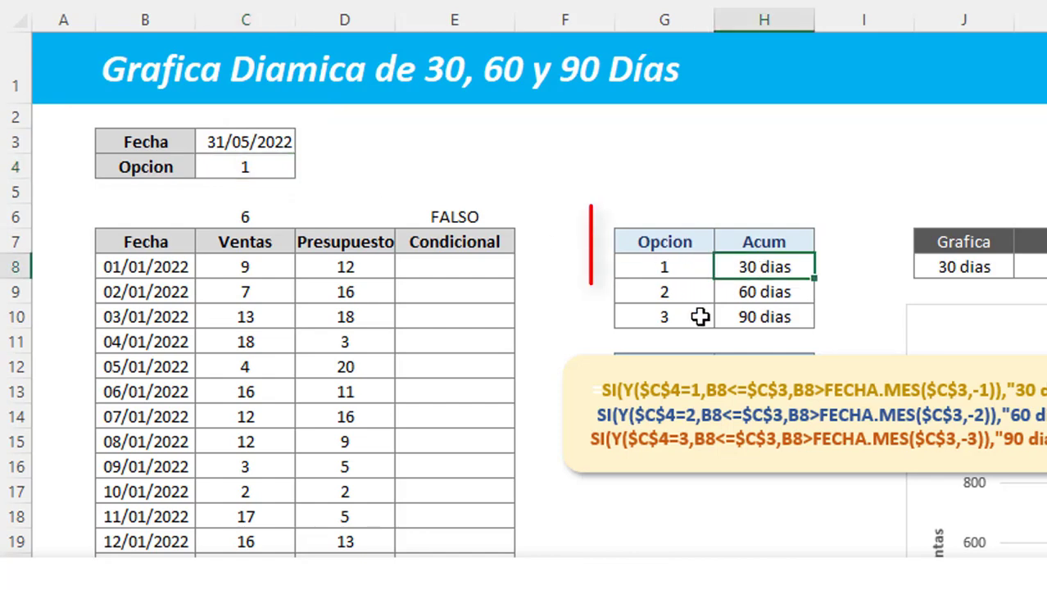
{"action": "left_click", "coordinate": [602, 283]}
{"action": "left_click", "coordinate": [750, 283]}
{"action": "left_click", "coordinate": [753, 274]}
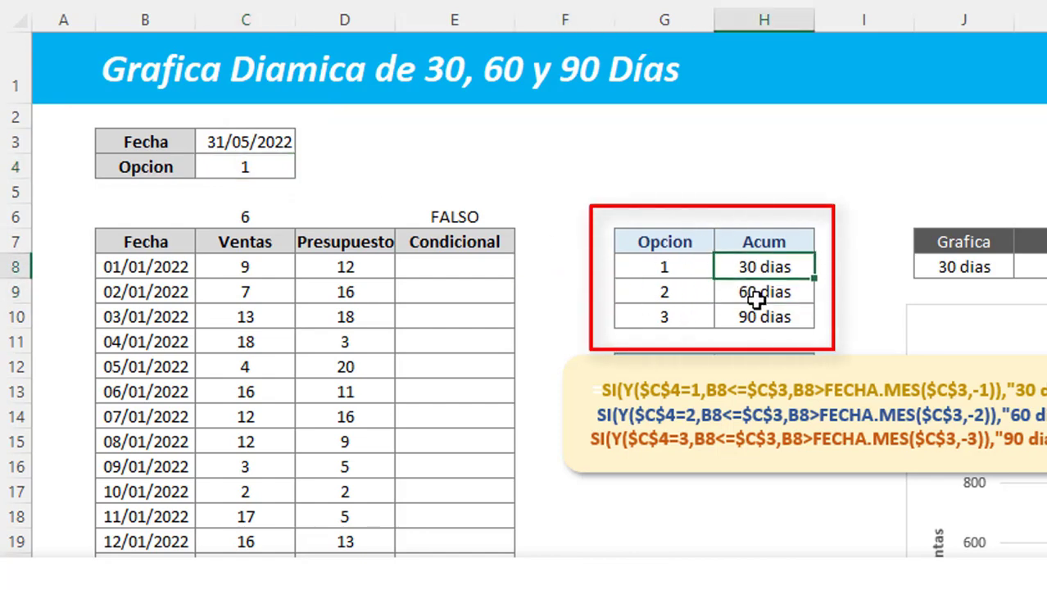
{"action": "left_click", "coordinate": [762, 294]}
{"action": "left_click", "coordinate": [764, 320]}
{"action": "left_click_drag", "start_coordinate": [680, 267], "coordinate": [671, 313]}
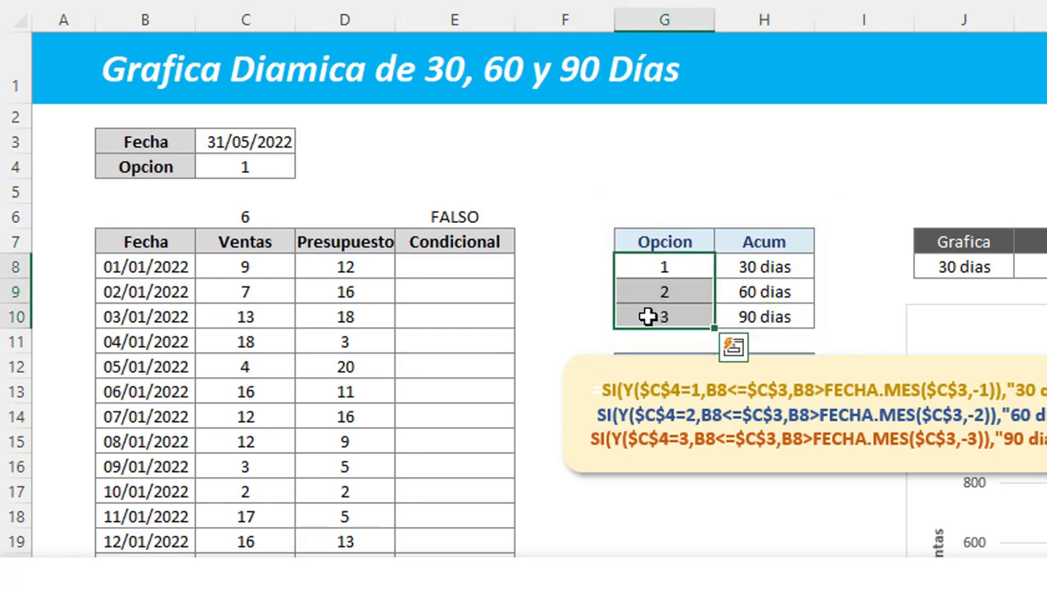
Point out E8 and the Fecha, Ventas and Presupuesto data range
{"action": "left_click", "coordinate": [478, 276]}
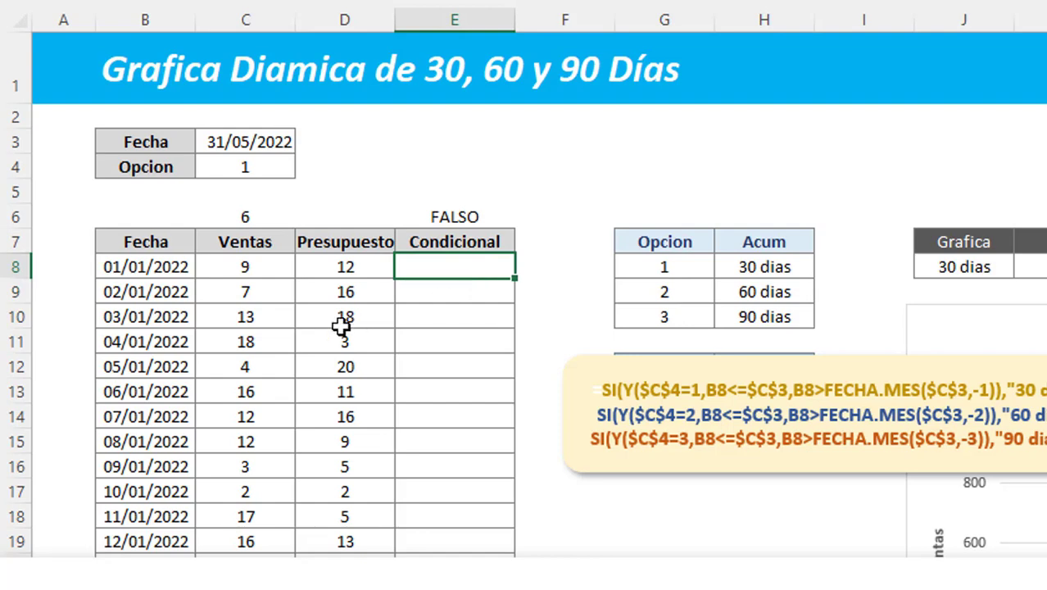
{"action": "left_click", "coordinate": [265, 299]}
{"action": "left_click_drag", "start_coordinate": [155, 250], "coordinate": [369, 477]}
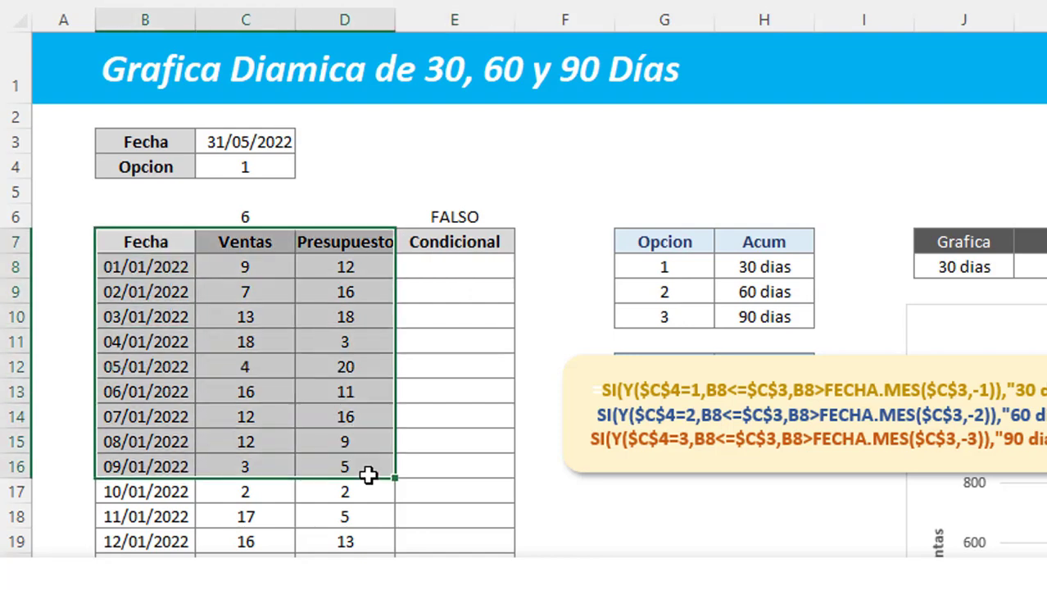
{"action": "left_click", "coordinate": [477, 270]}
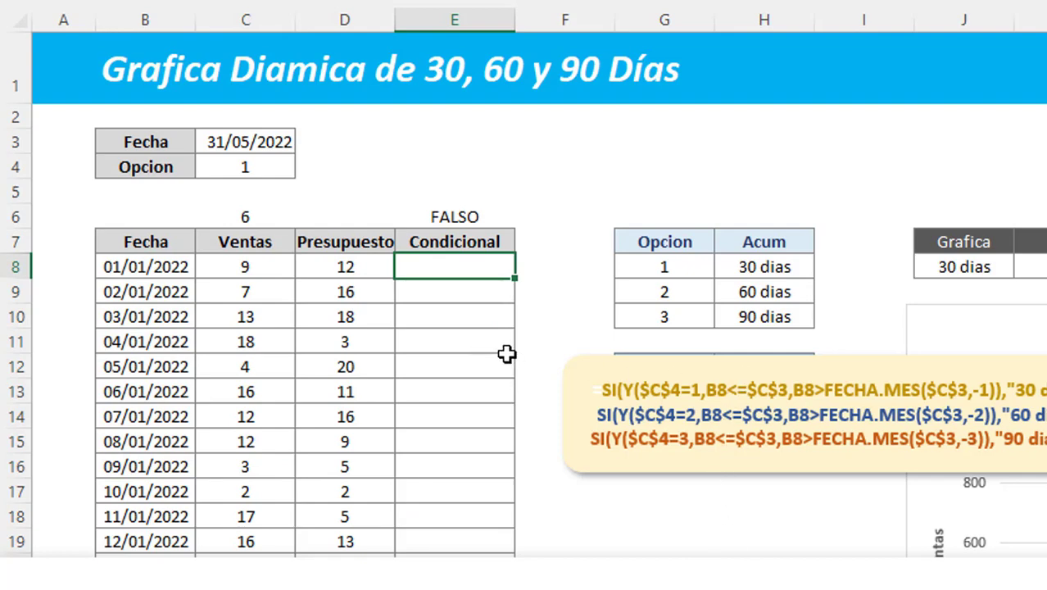
Drag the yellow callout up to rows 2–5, uncovering the Funcion/Fecha.Mes table
{"action": "left_click", "coordinate": [775, 357]}
{"action": "left_click_drag", "start_coordinate": [776, 357], "coordinate": [752, 87]}
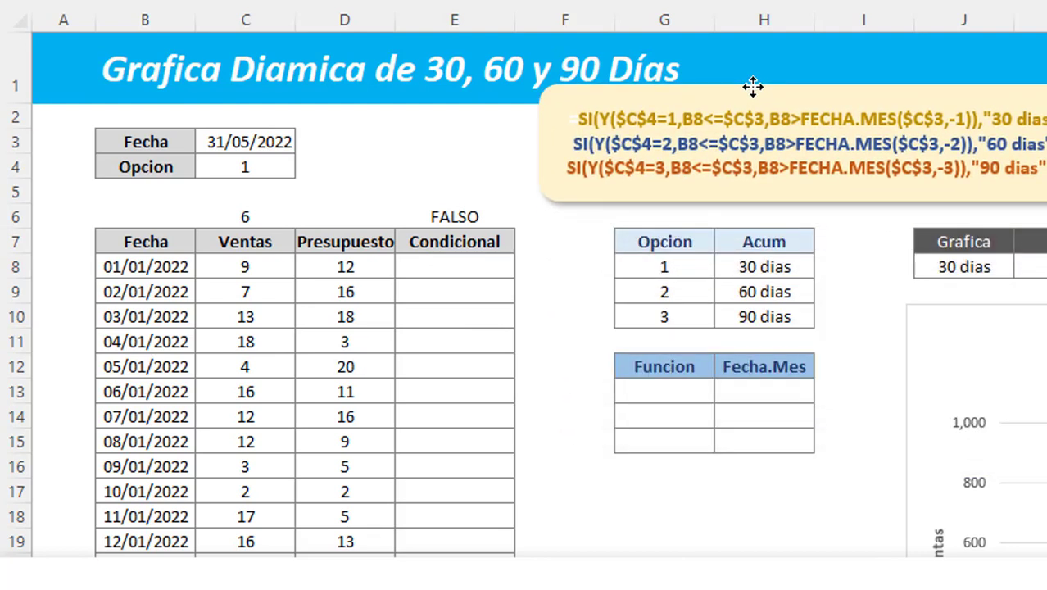
{"action": "left_click", "coordinate": [452, 272]}
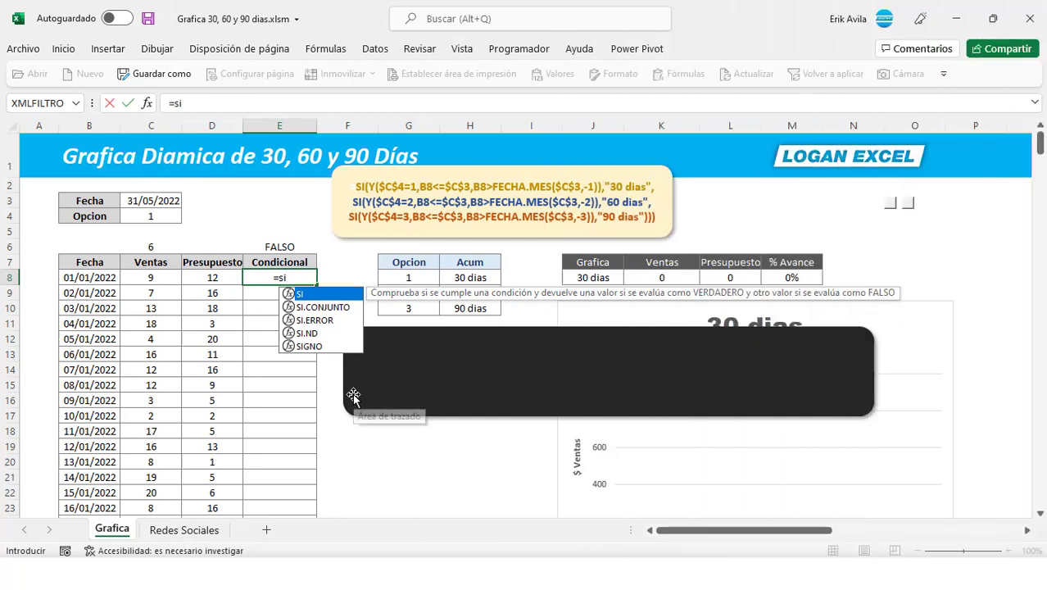
Begin E8's formula as =si(y($C$4=1, followed by a B8 reference
{"action": "type", "text": "("}
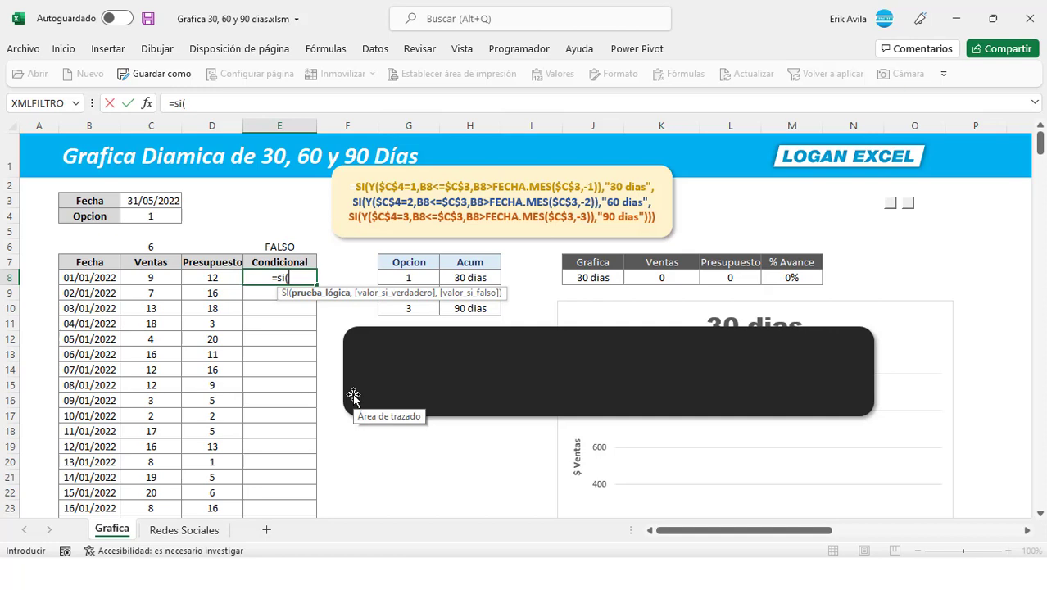
{"action": "type", "text": "y"}
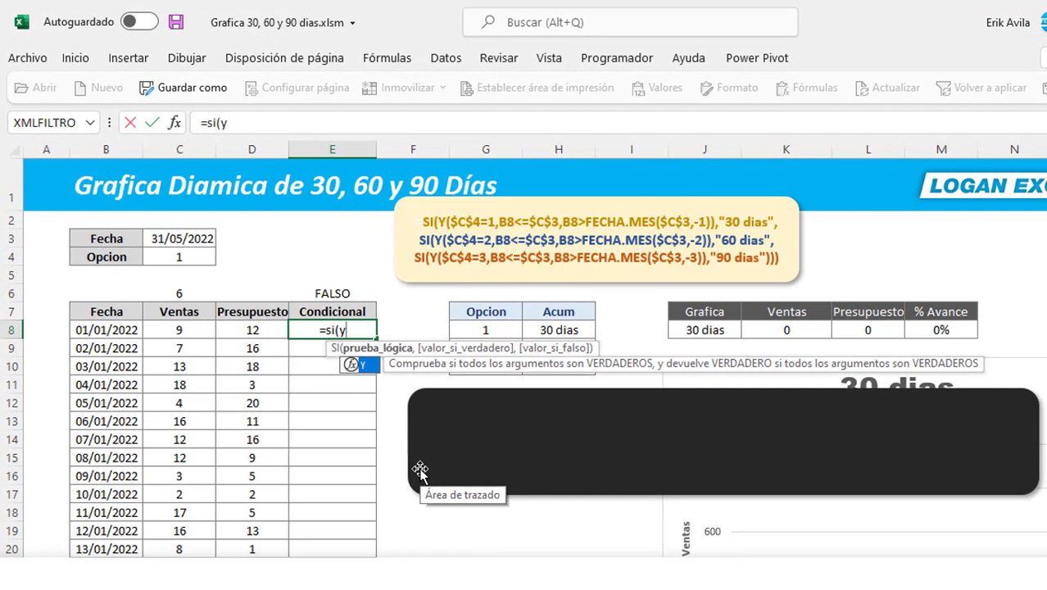
{"action": "type", "text": "("}
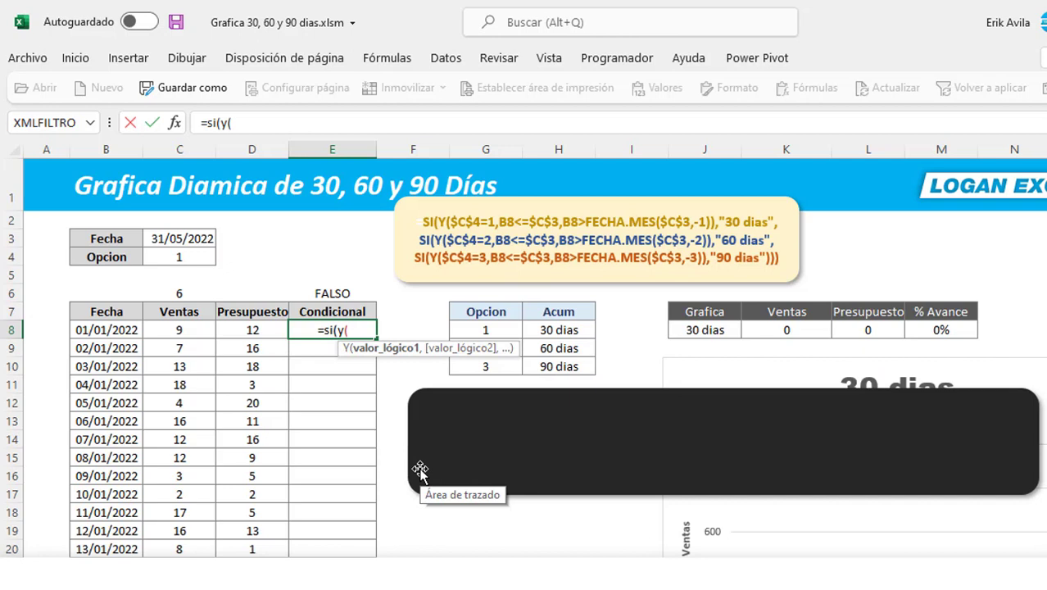
{"action": "left_click", "coordinate": [179, 257]}
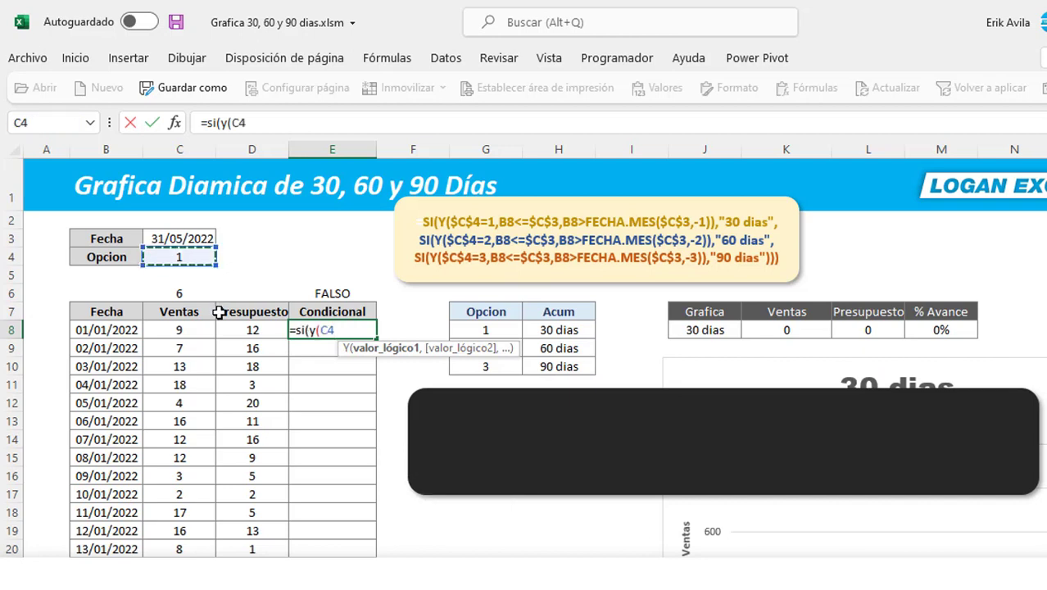
{"action": "key", "text": "F4"}
{"action": "type", "text": "$C$4="}
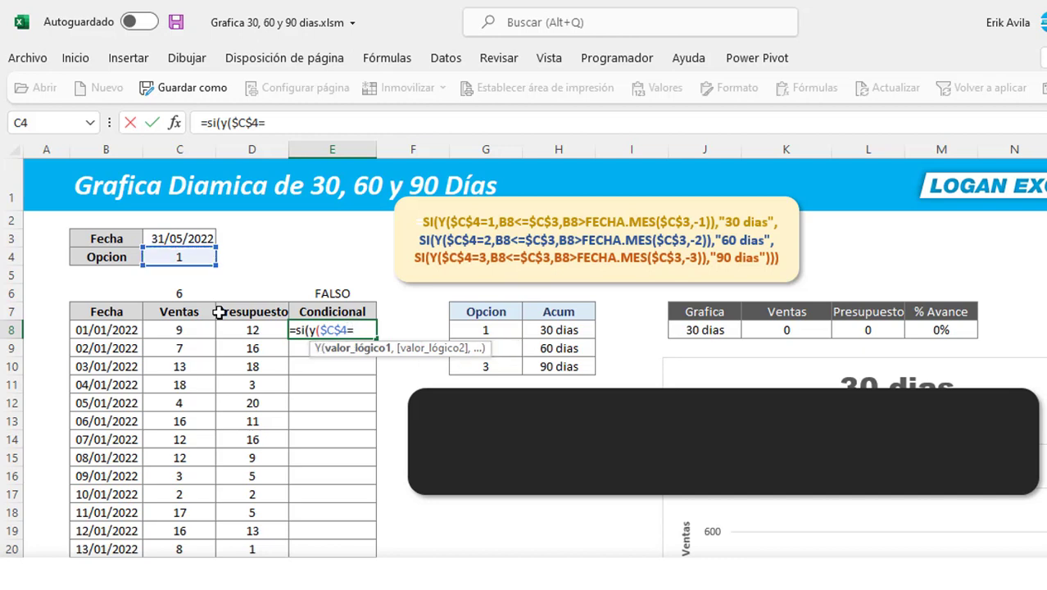
{"action": "type", "text": "1"}
{"action": "type", "text": ","}
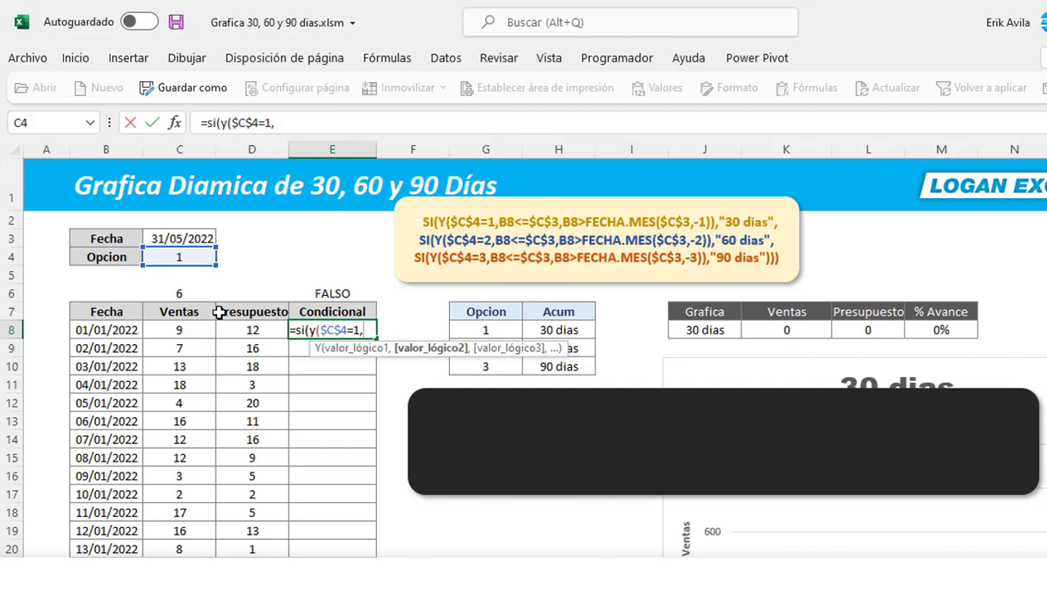
{"action": "left_click", "coordinate": [121, 329]}
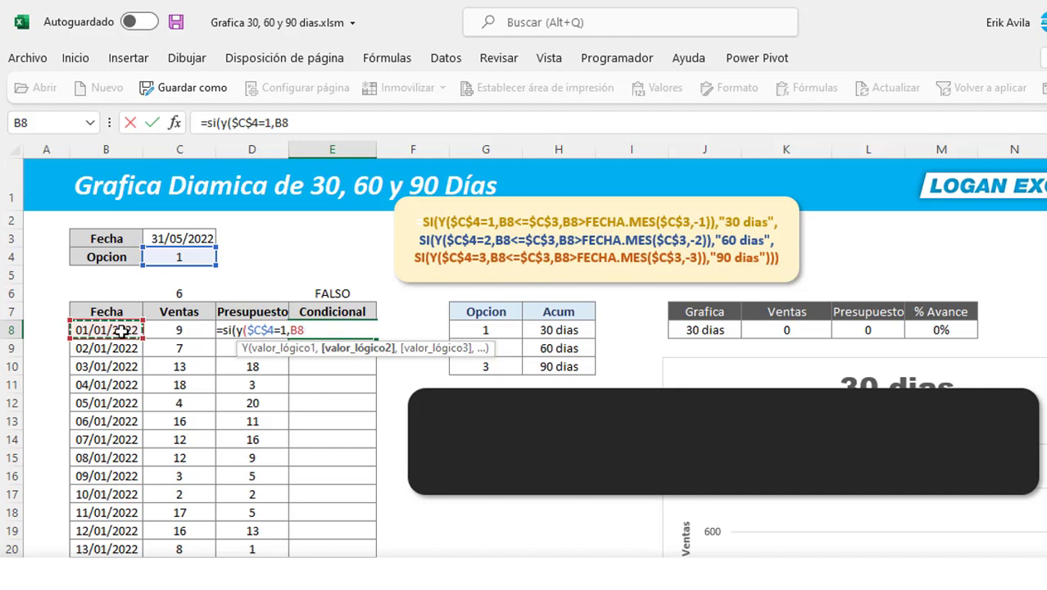
Add the condition <=$C$3 to the B8 test
{"action": "type", "text": "<"}
{"action": "type", "text": "="}
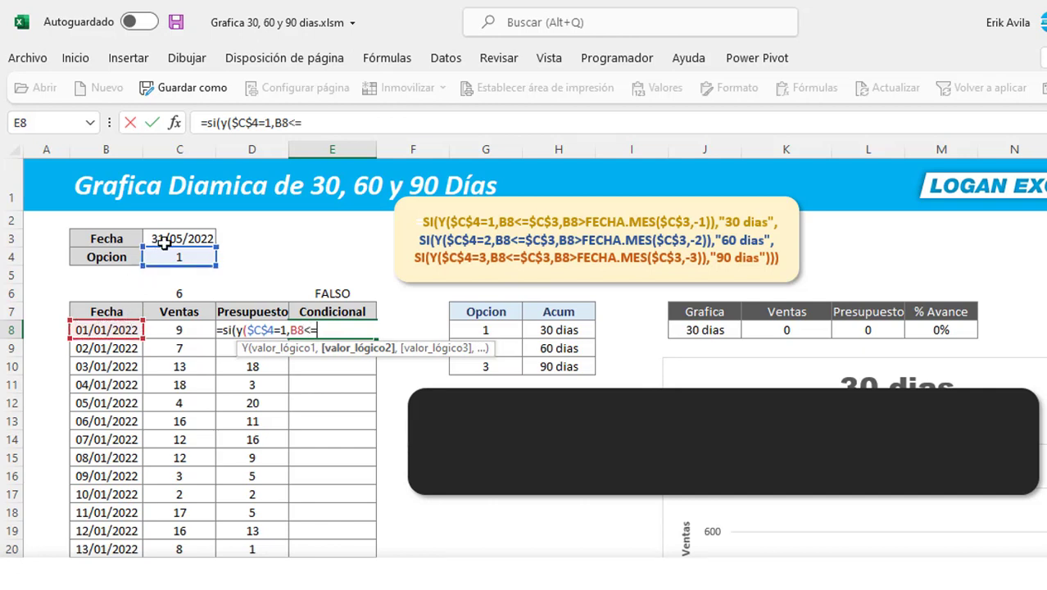
{"action": "left_click", "coordinate": [167, 238]}
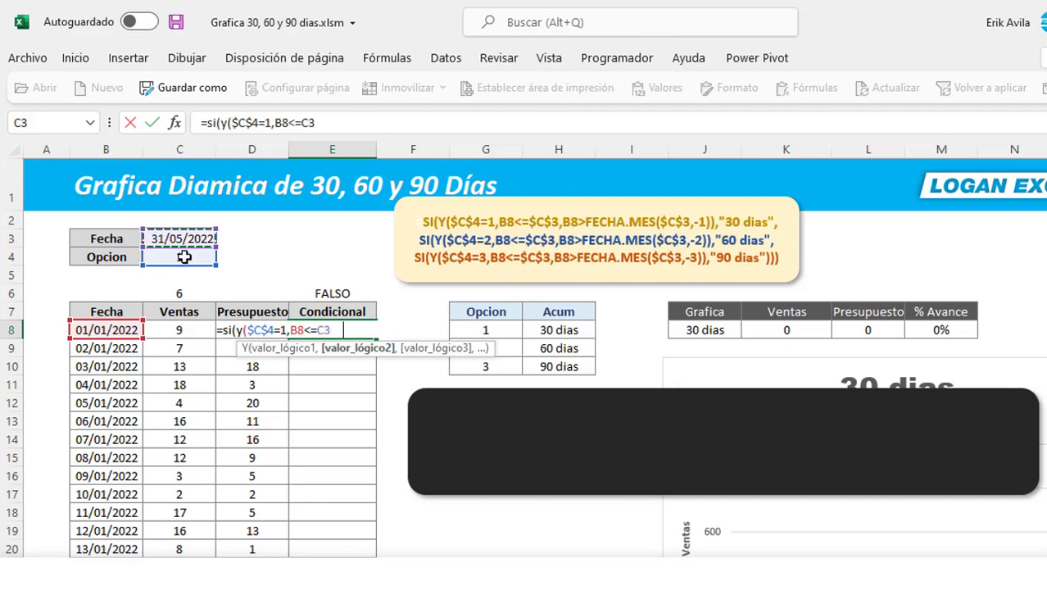
{"action": "key", "text": "F4"}
{"action": "type", "text": ","}
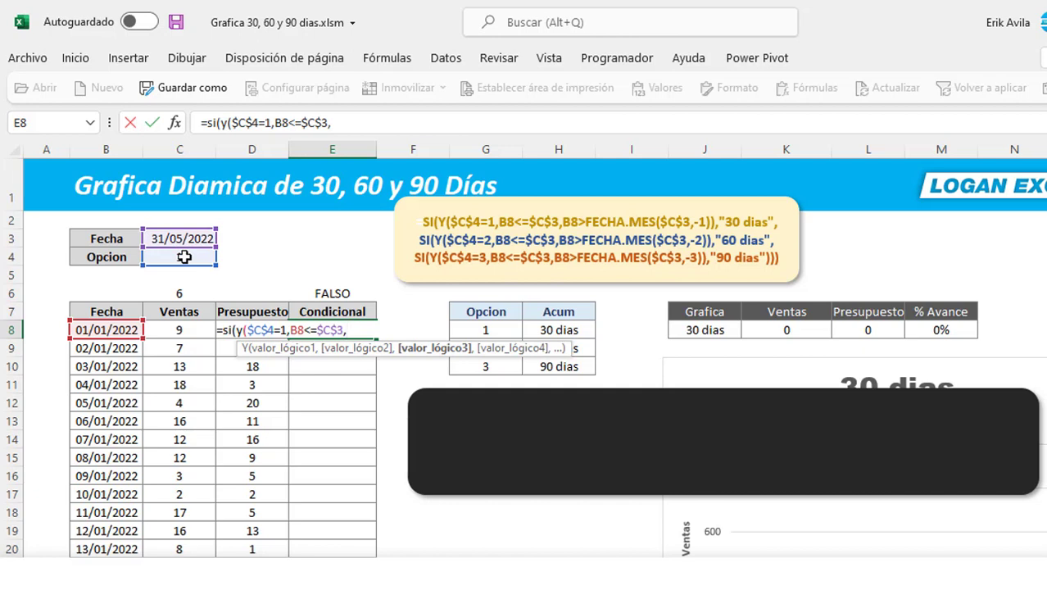
Complete the formula with B8>FECHA.MES($C$3,-1)),"30 dias") and commit it
{"action": "left_click", "coordinate": [120, 330]}
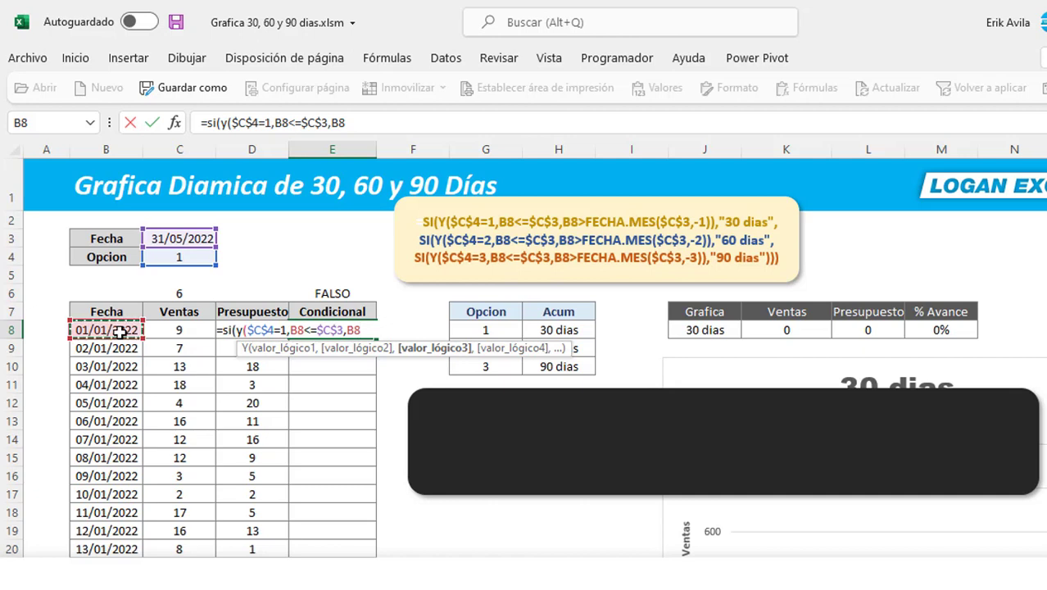
{"action": "type", "text": ">"}
{"action": "type", "text": "fe"}
{"action": "double_click", "coordinate": [405, 380]}
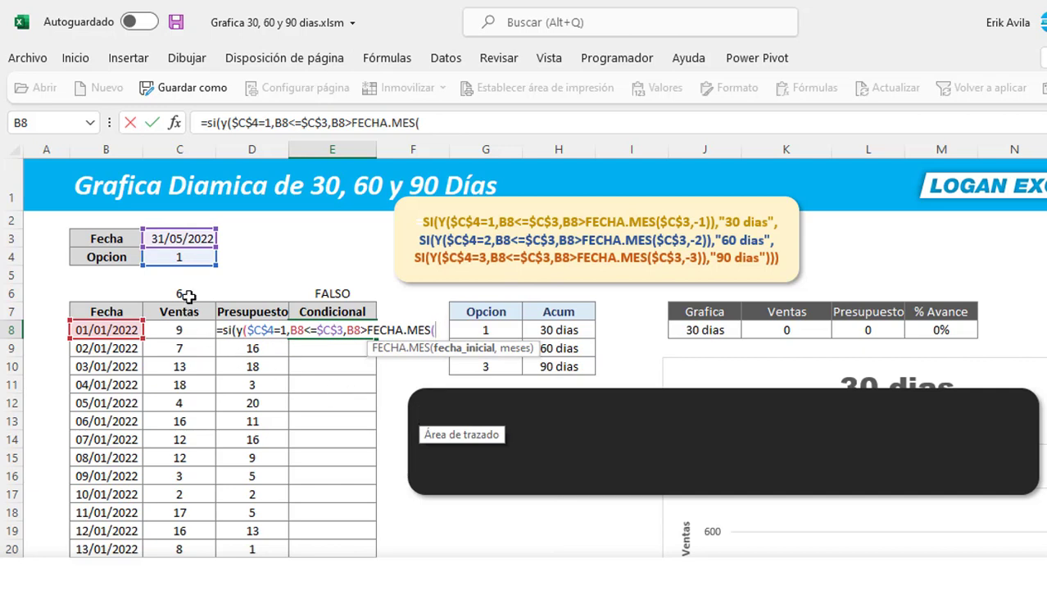
{"action": "left_click", "coordinate": [183, 238]}
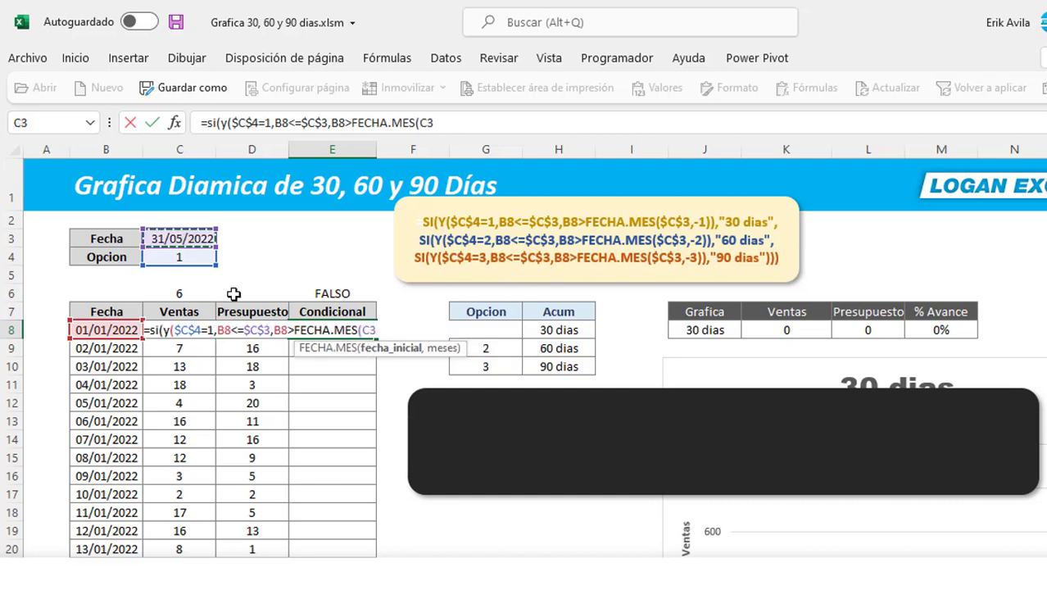
{"action": "key", "text": "F4"}
{"action": "type", "text": "$C$3,"}
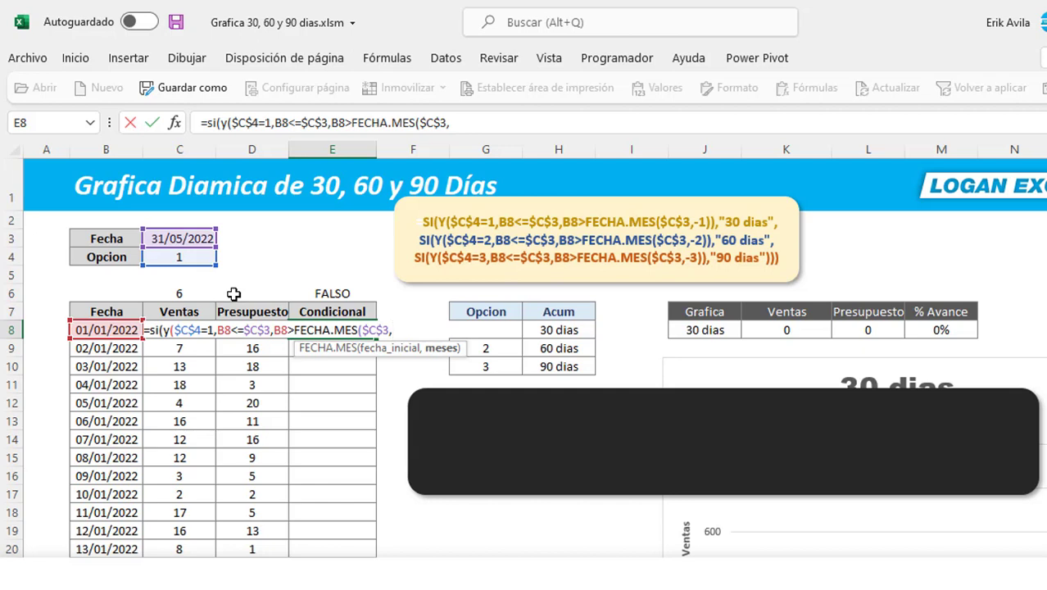
{"action": "type", "text": "-"}
{"action": "type", "text": "1"}
{"action": "type", "text": ")"}
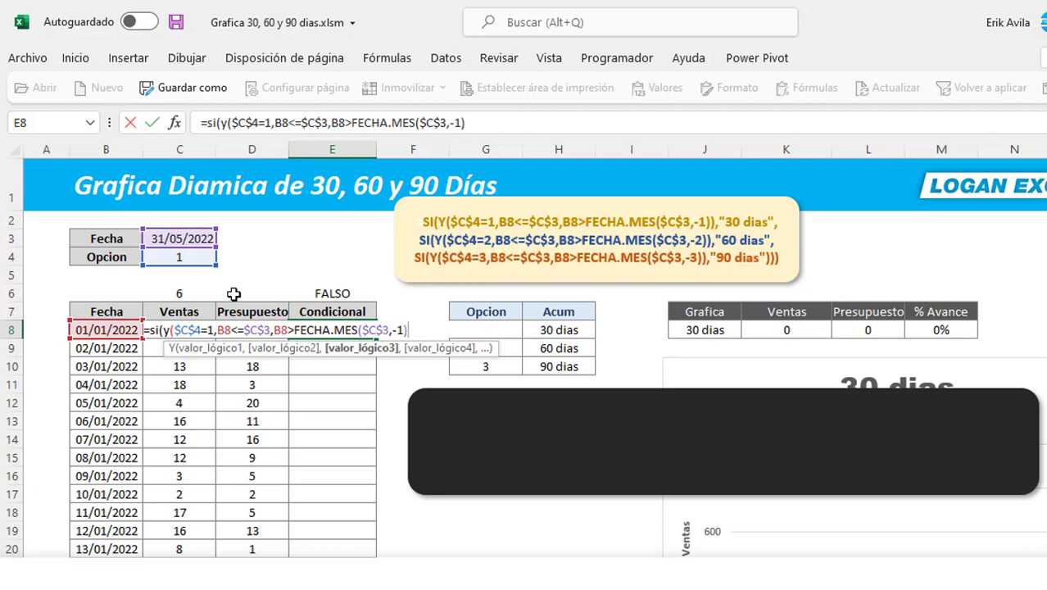
{"action": "type", "text": ")"}
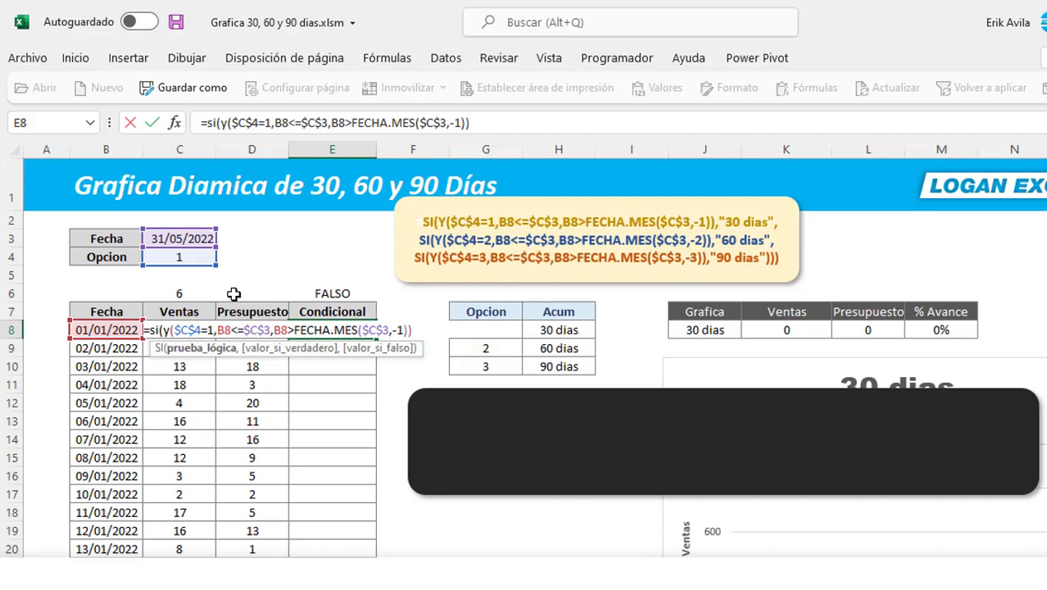
{"action": "type", "text": ","}
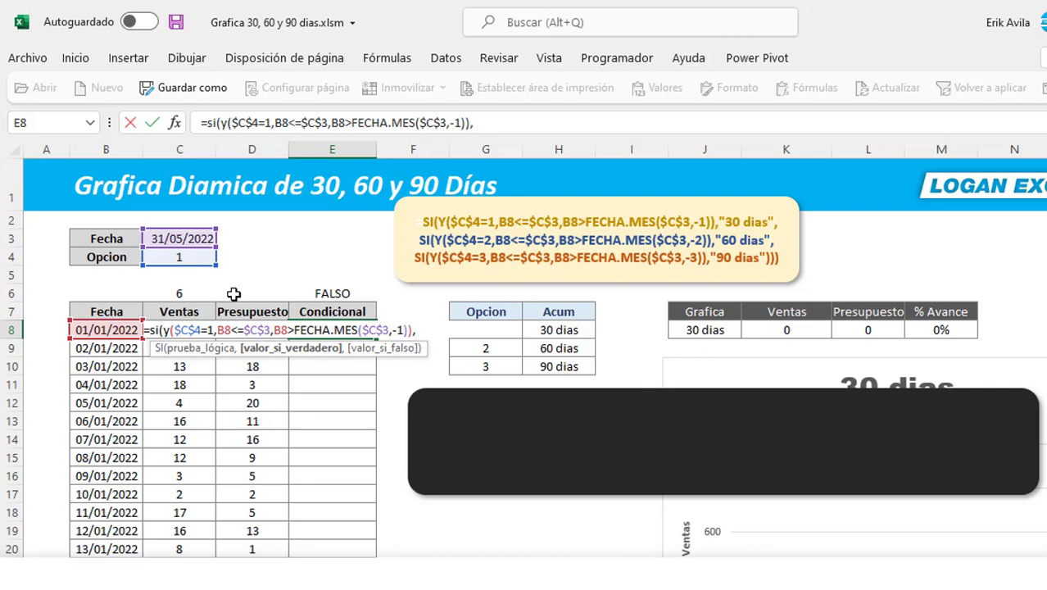
{"action": "type", "text": "\""}
{"action": "type", "text": "30 dias\""}
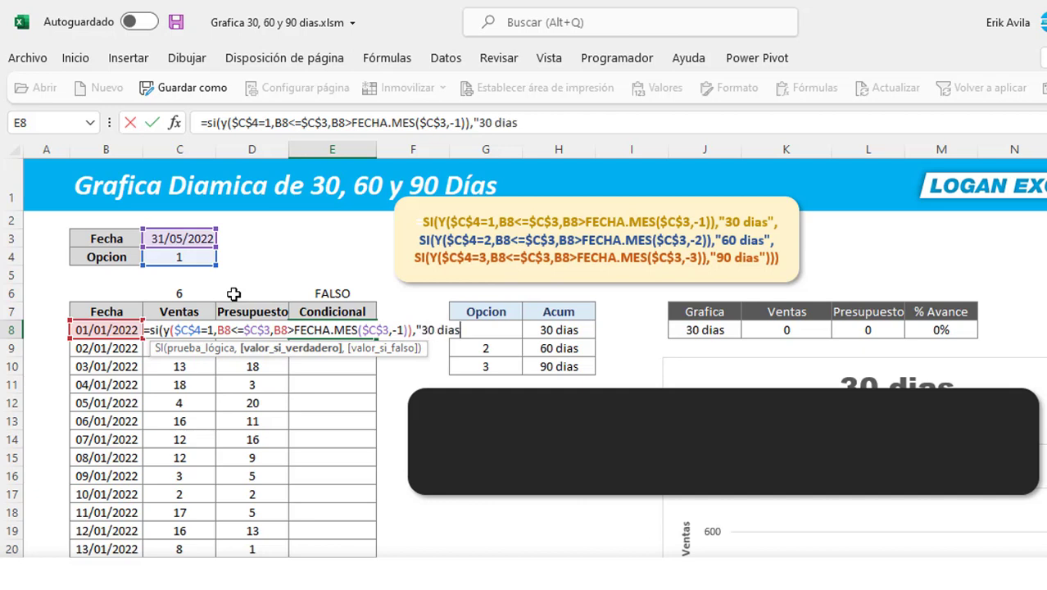
{"action": "type", "text": ")"}
{"action": "key", "text": "Return"}
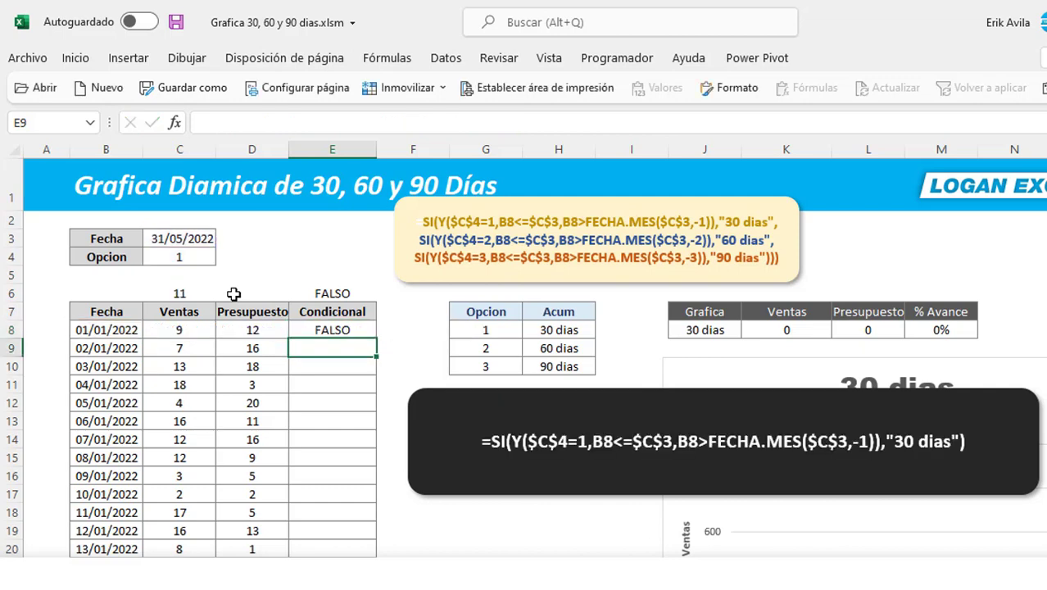
Fill the Condicional formula down column E and check which late rows read 30 dias
{"action": "key", "text": "Up"}
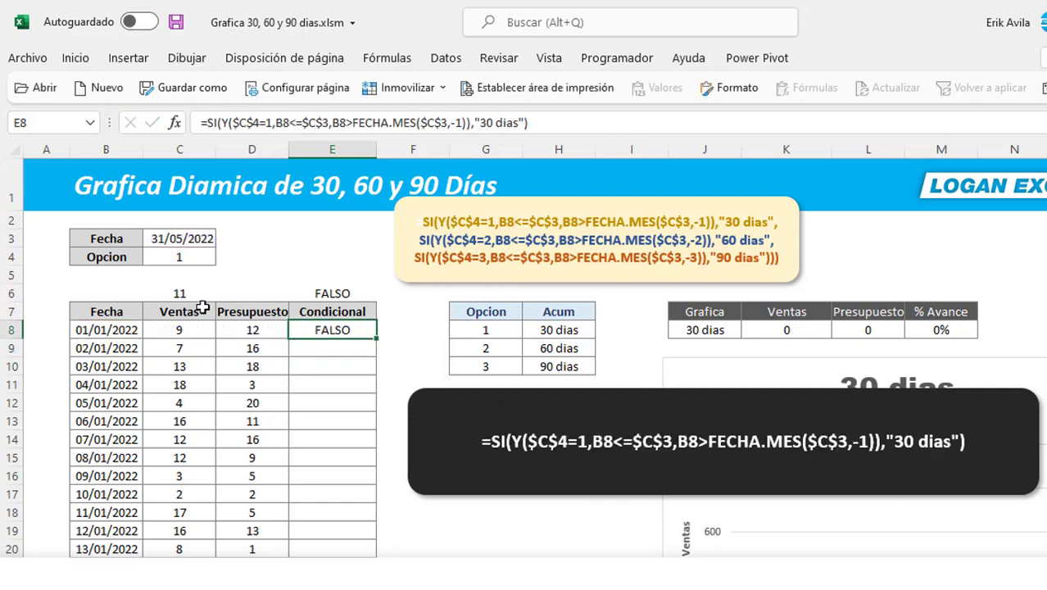
{"action": "double_click", "coordinate": [377, 339]}
{"action": "left_click", "coordinate": [180, 240]}
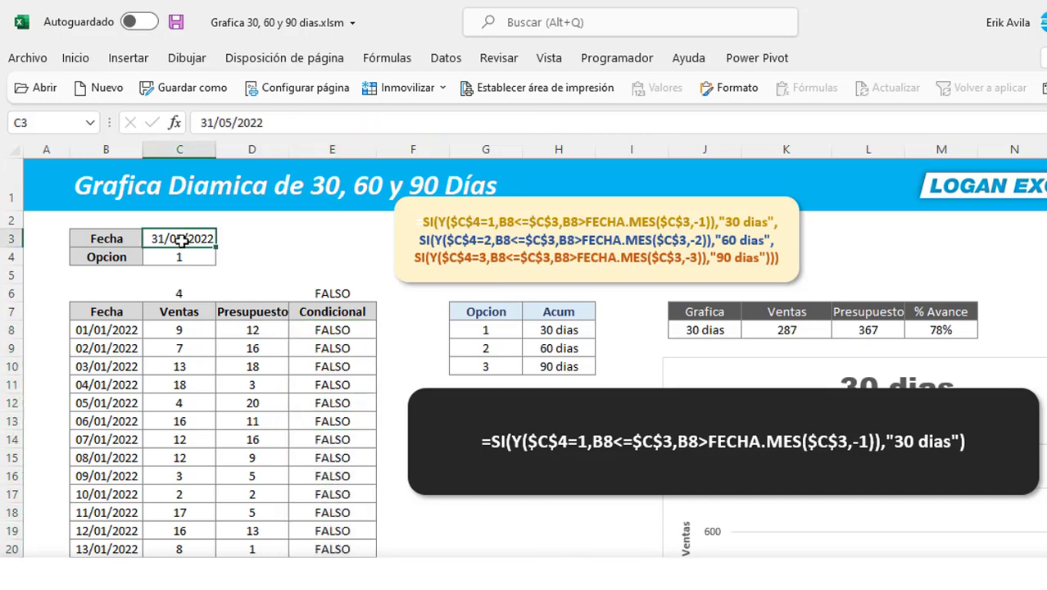
{"action": "scroll", "coordinate": [296, 448], "scroll_direction": "down", "scroll_amount": 2}
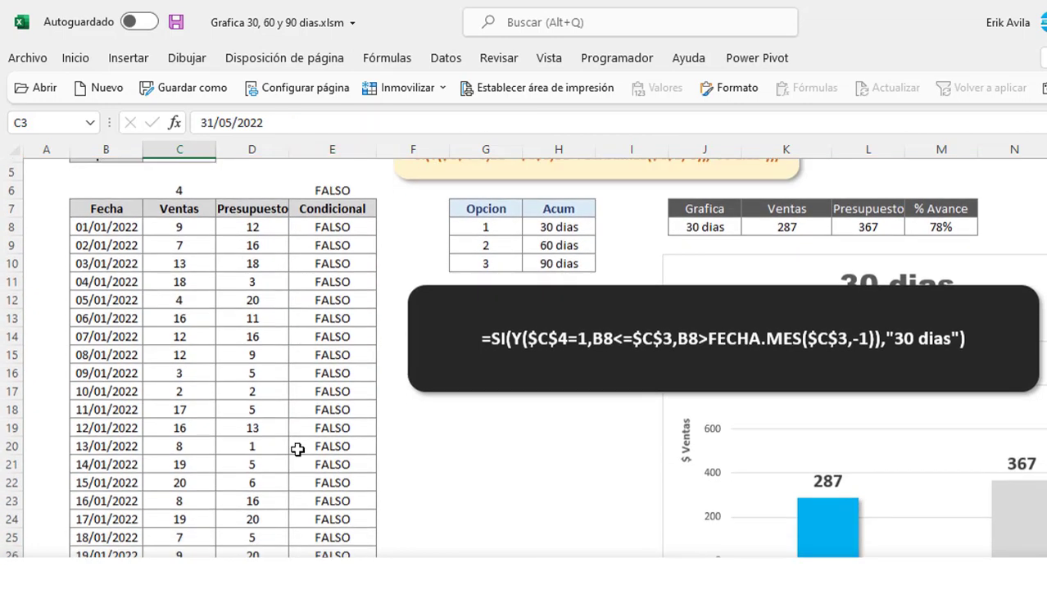
{"action": "scroll", "coordinate": [298, 447], "scroll_direction": "down", "scroll_amount": 2}
{"action": "scroll", "coordinate": [298, 448], "scroll_direction": "down", "scroll_amount": 4}
{"action": "scroll", "coordinate": [314, 438], "scroll_direction": "down", "scroll_amount": 3}
{"action": "scroll", "coordinate": [313, 438], "scroll_direction": "down", "scroll_amount": 6}
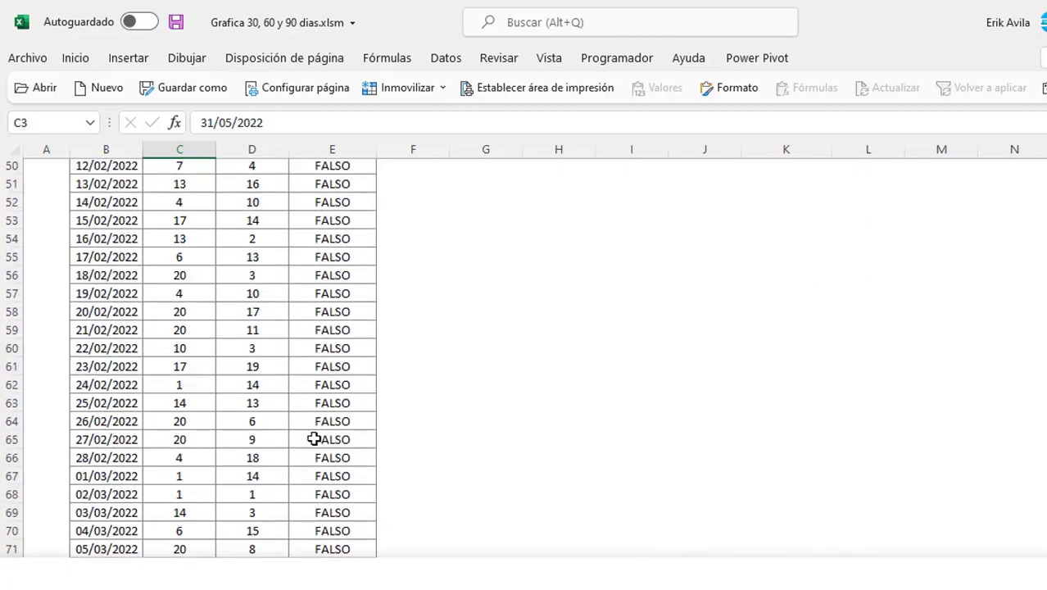
{"action": "scroll", "coordinate": [314, 439], "scroll_direction": "down", "scroll_amount": 2}
{"action": "scroll", "coordinate": [314, 439], "scroll_direction": "down", "scroll_amount": 12}
{"action": "scroll", "coordinate": [313, 439], "scroll_direction": "down", "scroll_amount": 3}
{"action": "scroll", "coordinate": [314, 439], "scroll_direction": "down", "scroll_amount": 3}
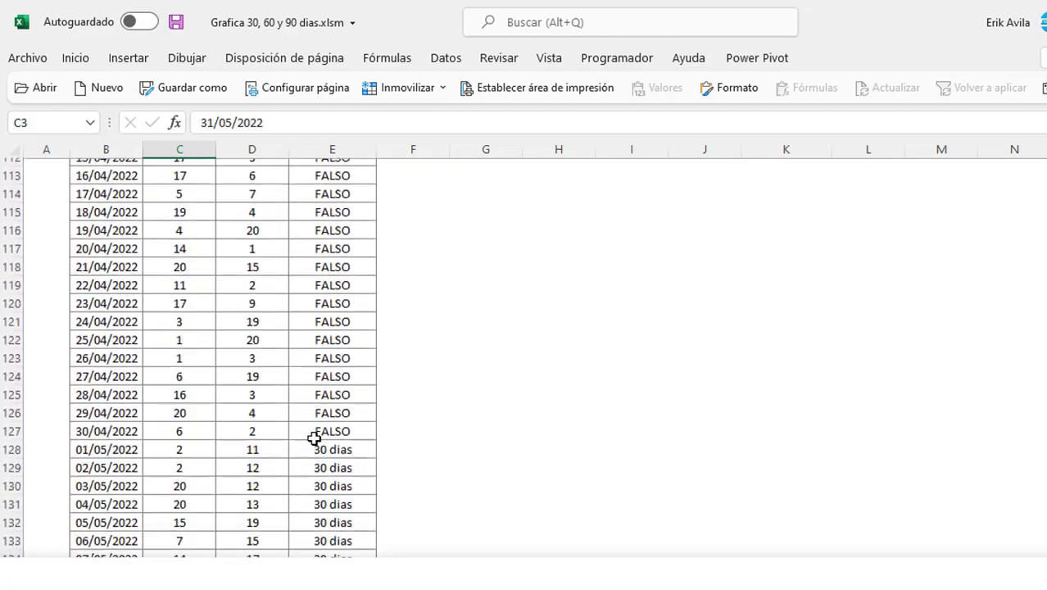
{"action": "scroll", "coordinate": [314, 439], "scroll_direction": "down", "scroll_amount": 3}
{"action": "scroll", "coordinate": [314, 439], "scroll_direction": "down", "scroll_amount": 3}
{"action": "scroll", "coordinate": [314, 437], "scroll_direction": "down", "scroll_amount": 4}
{"action": "left_click", "coordinate": [323, 494]}
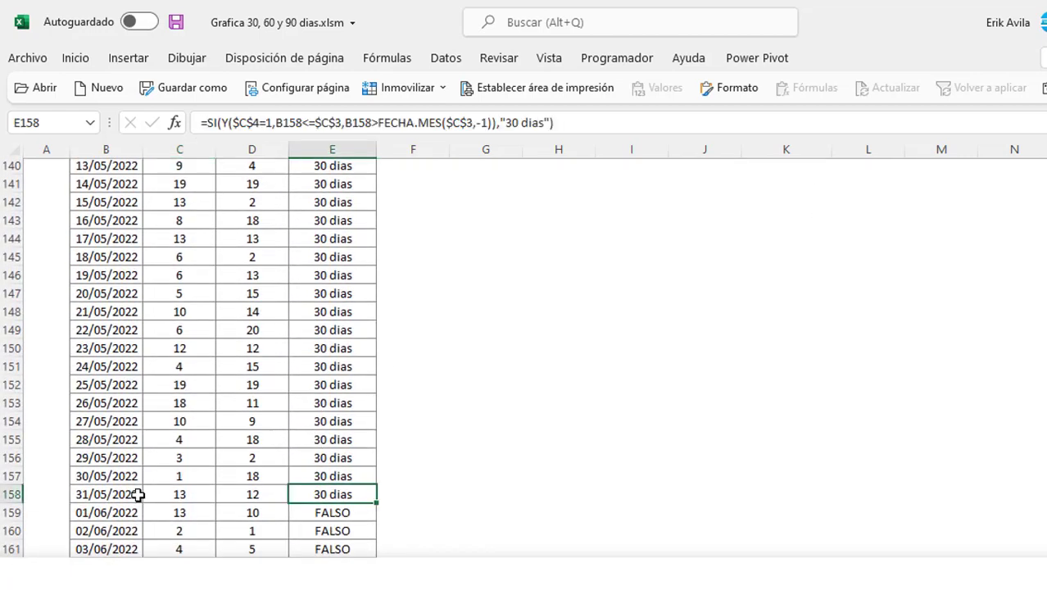
{"action": "left_click", "coordinate": [131, 491]}
{"action": "left_click_drag", "start_coordinate": [131, 492], "coordinate": [123, 421]}
{"action": "mouse_move", "coordinate": [364, 491]}
{"action": "left_mouse_down"}
{"action": "mouse_move", "coordinate": [375, 133]}
{"action": "mouse_move", "coordinate": [109, 326]}
{"action": "left_mouse_up"}
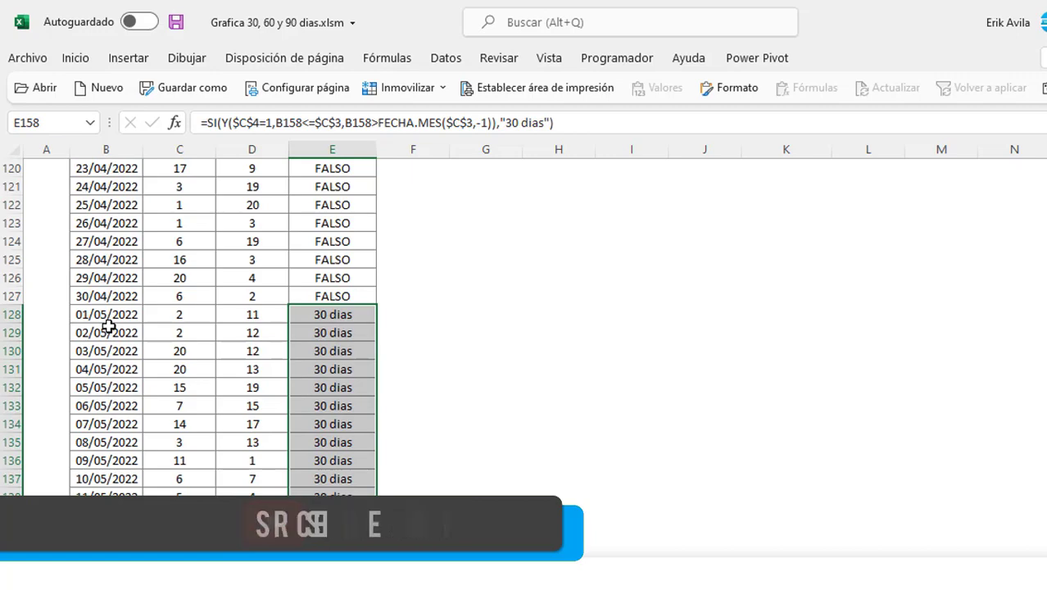
Set the reference Fecha in C3 to 31/01/2022
{"action": "scroll", "coordinate": [385, 357], "scroll_direction": "up", "scroll_amount": 2}
{"action": "scroll", "coordinate": [385, 357], "scroll_direction": "up", "scroll_amount": 5}
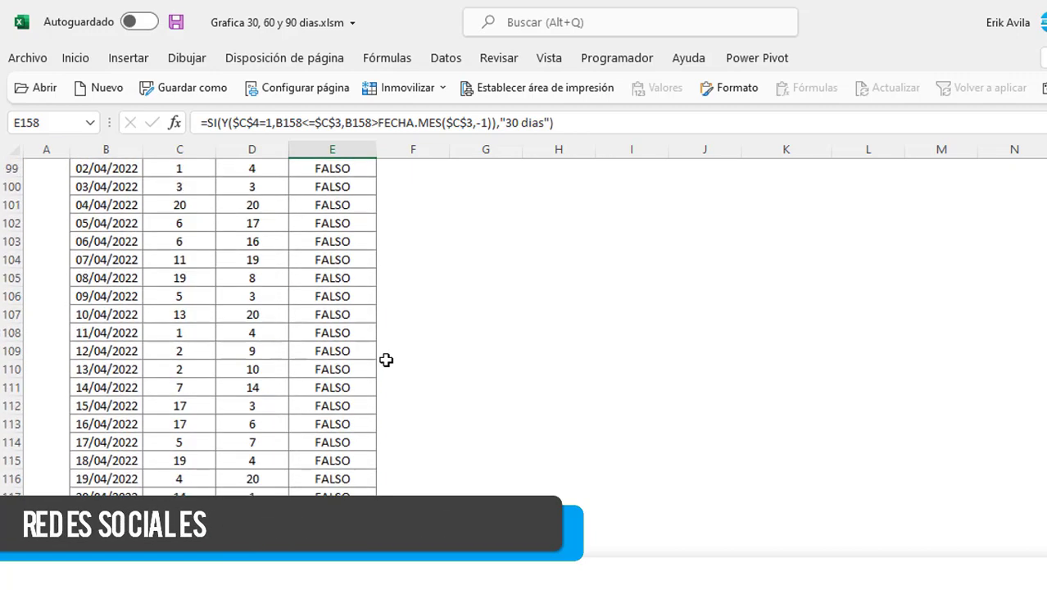
{"action": "scroll", "coordinate": [385, 357], "scroll_direction": "up", "scroll_amount": 7}
{"action": "scroll", "coordinate": [319, 341], "scroll_direction": "up", "scroll_amount": 6}
{"action": "scroll", "coordinate": [311, 339], "scroll_direction": "up", "scroll_amount": 8}
{"action": "scroll", "coordinate": [311, 339], "scroll_direction": "up", "scroll_amount": 5}
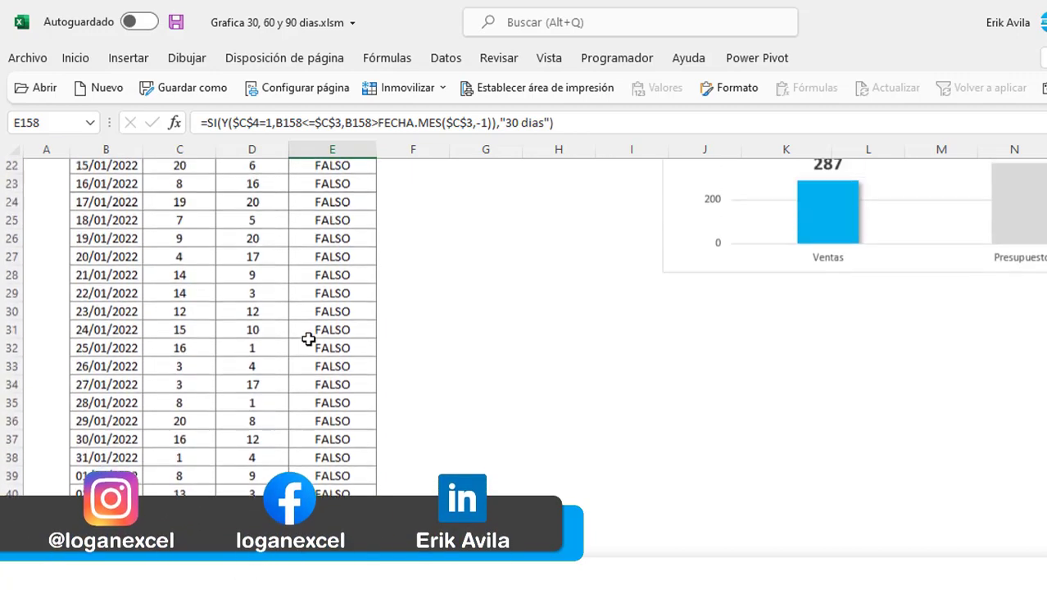
{"action": "scroll", "coordinate": [309, 339], "scroll_direction": "up", "scroll_amount": 7}
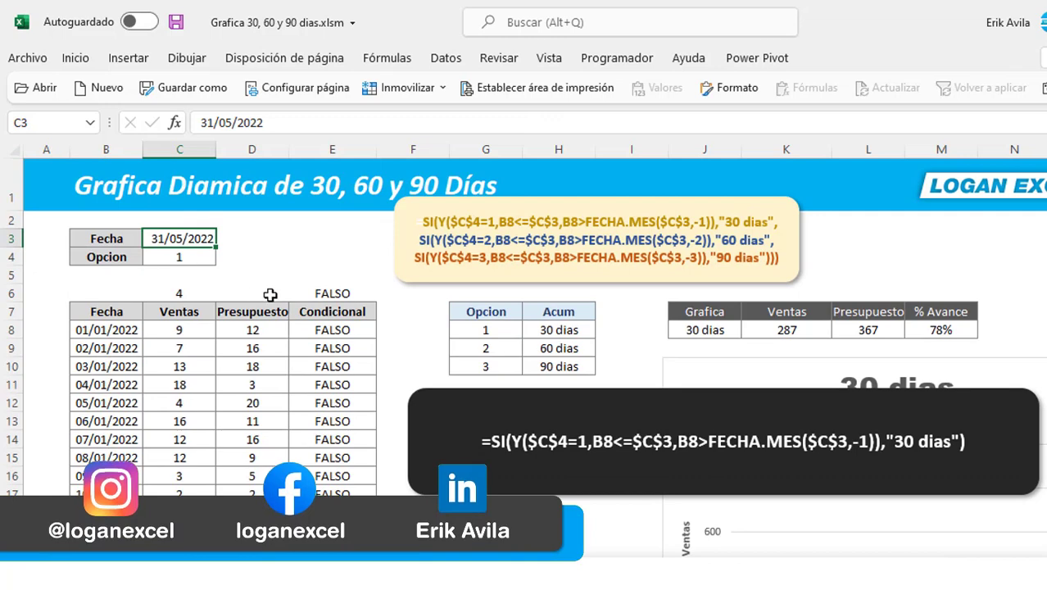
{"action": "type", "text": "31/01"}
{"action": "key", "text": "Return"}
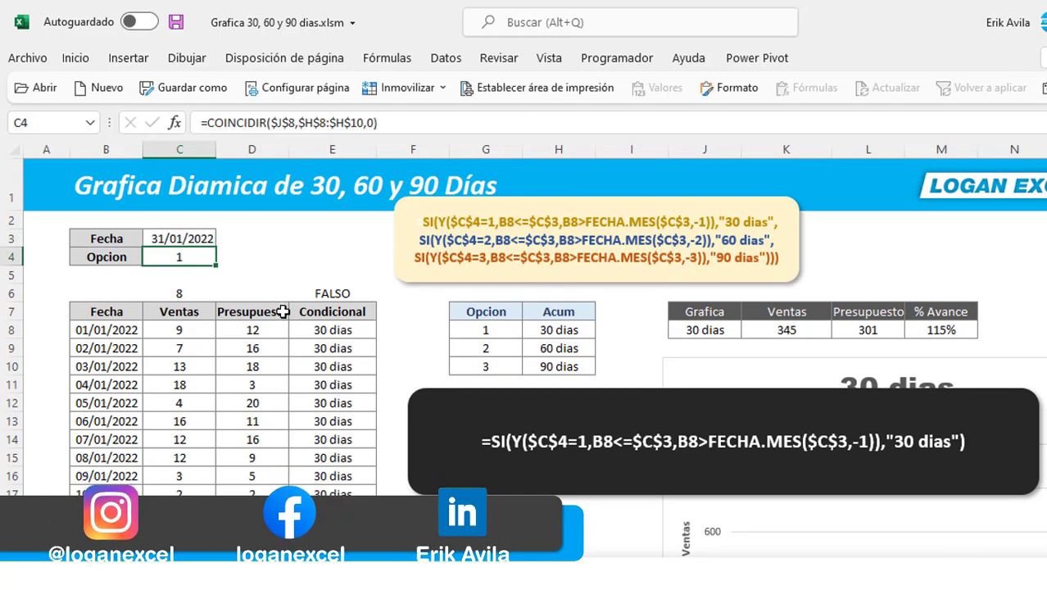
Review the E8 formula and confirm February rows now show FALSO
{"action": "left_click", "coordinate": [331, 329]}
{"action": "scroll", "coordinate": [320, 353], "scroll_direction": "down", "scroll_amount": 2}
{"action": "scroll", "coordinate": [320, 353], "scroll_direction": "down", "scroll_amount": 3}
{"action": "scroll", "coordinate": [322, 353], "scroll_direction": "down", "scroll_amount": 4}
{"action": "scroll", "coordinate": [343, 356], "scroll_direction": "down", "scroll_amount": 1}
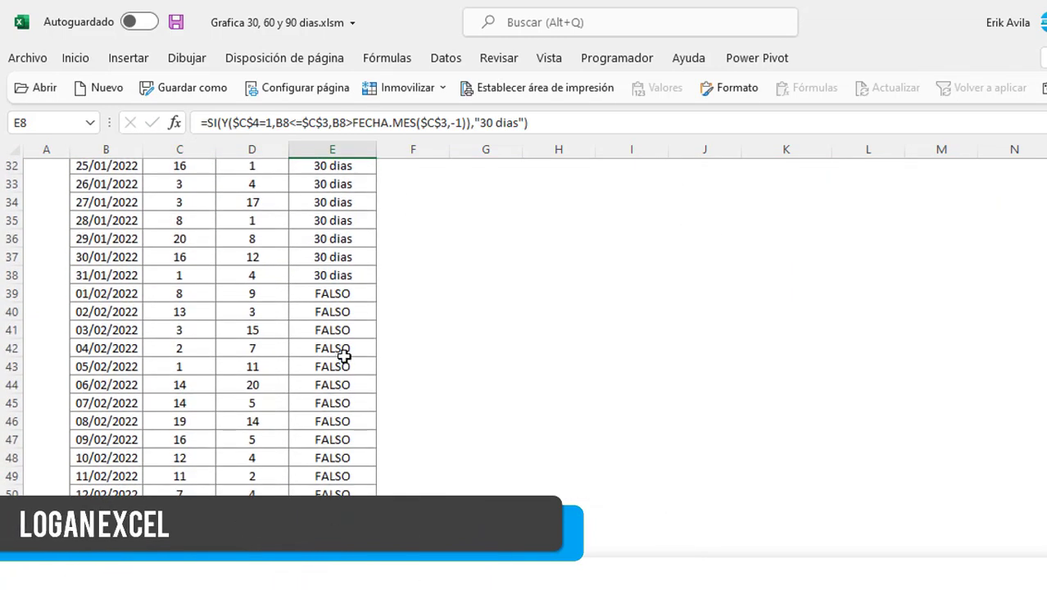
{"action": "left_click", "coordinate": [344, 311]}
{"action": "scroll", "coordinate": [339, 329], "scroll_direction": "up", "scroll_amount": 3}
{"action": "scroll", "coordinate": [339, 330], "scroll_direction": "up", "scroll_amount": 5}
{"action": "scroll", "coordinate": [336, 329], "scroll_direction": "up", "scroll_amount": 3}
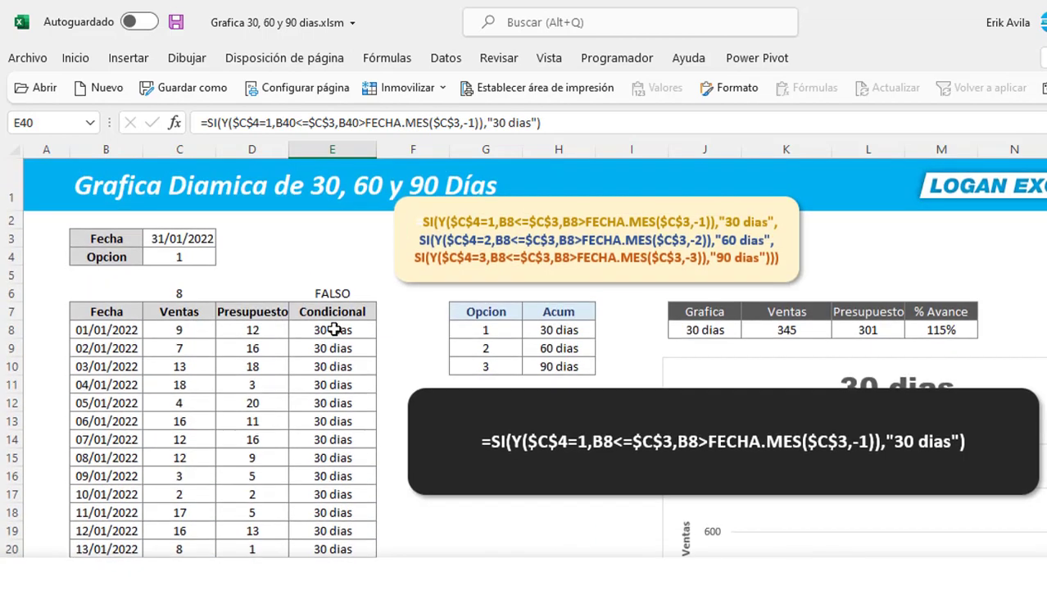
{"action": "left_click", "coordinate": [335, 329]}
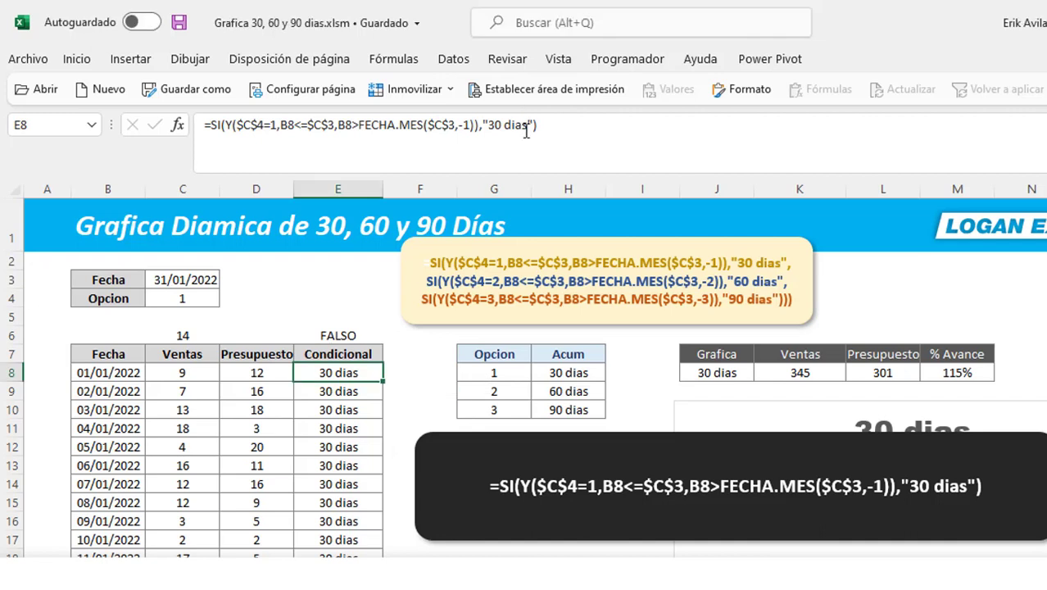
Duplicate the 30 dias SI clause in E8's formula onto a second line after a comma
{"action": "left_click", "coordinate": [534, 128]}
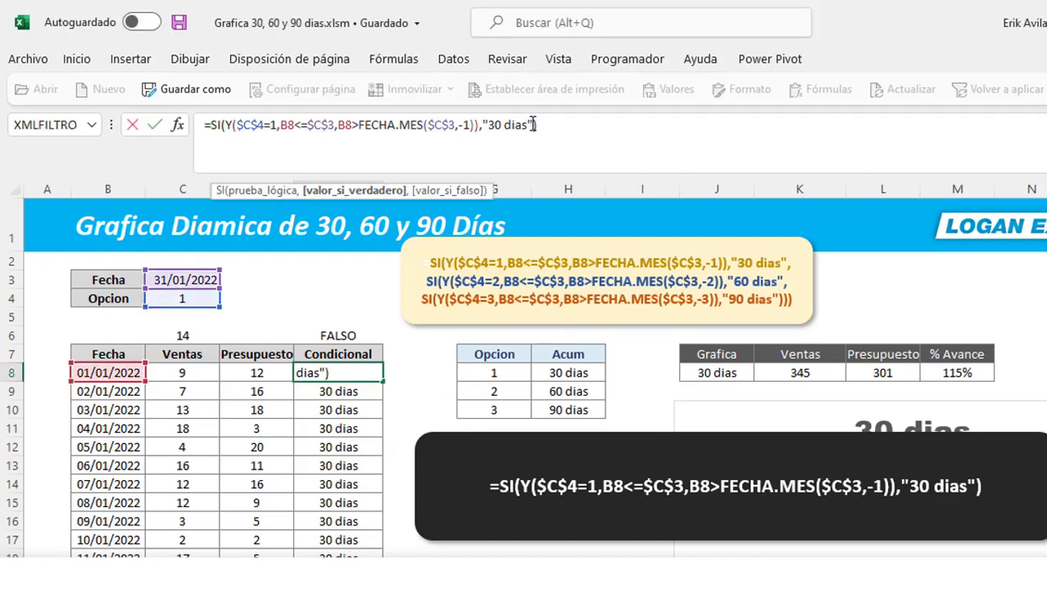
{"action": "left_click_drag", "start_coordinate": [534, 124], "coordinate": [212, 128]}
{"action": "key", "text": "ctrl+c"}
{"action": "left_click", "coordinate": [541, 159]}
{"action": "type", "text": ","}
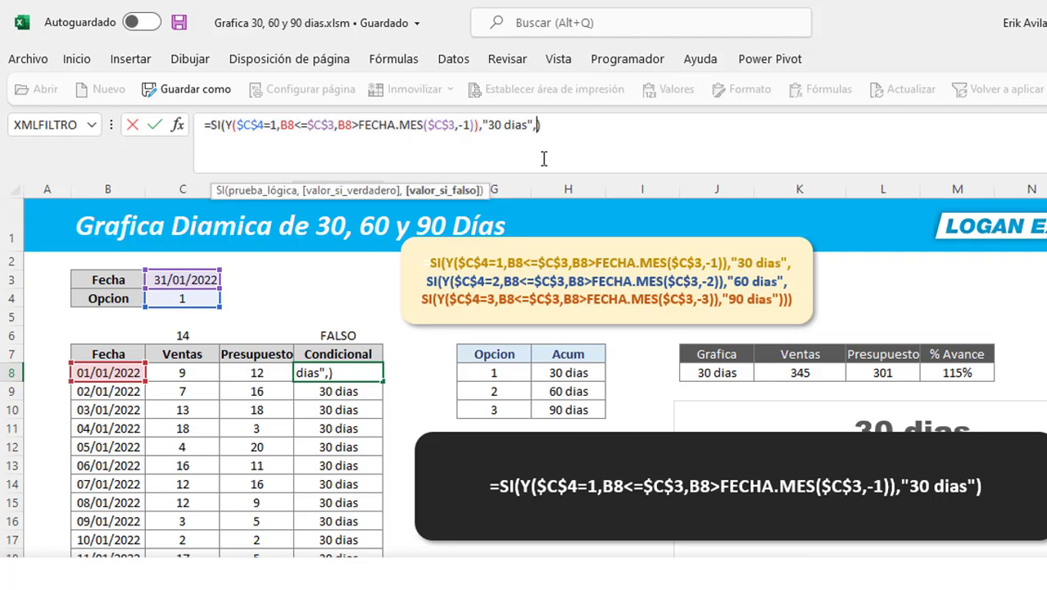
{"action": "key", "text": "ctrl+v"}
{"action": "left_click", "coordinate": [538, 124]}
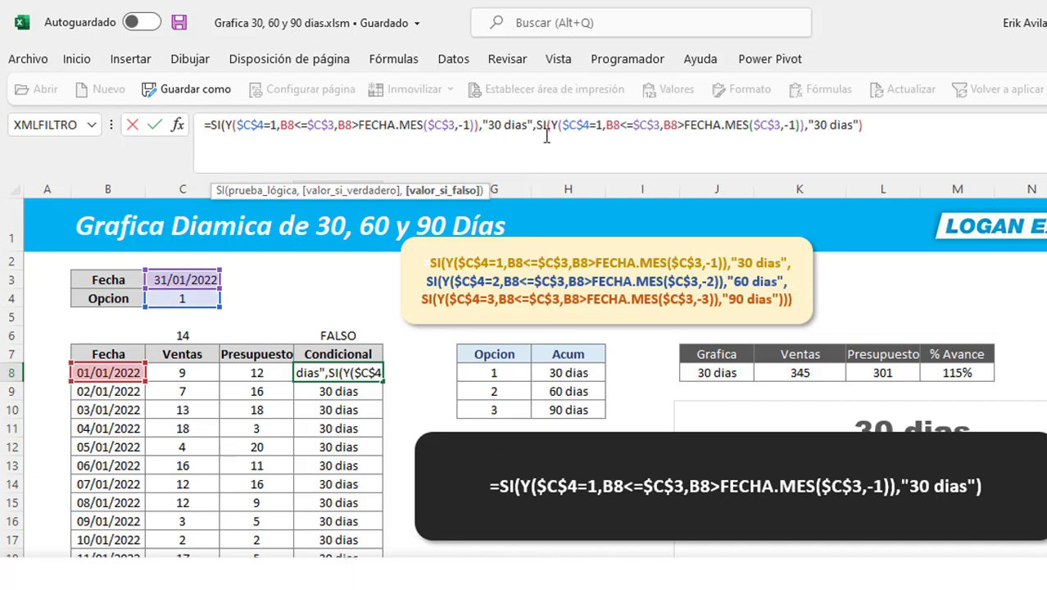
{"action": "key", "text": "alt+Return"}
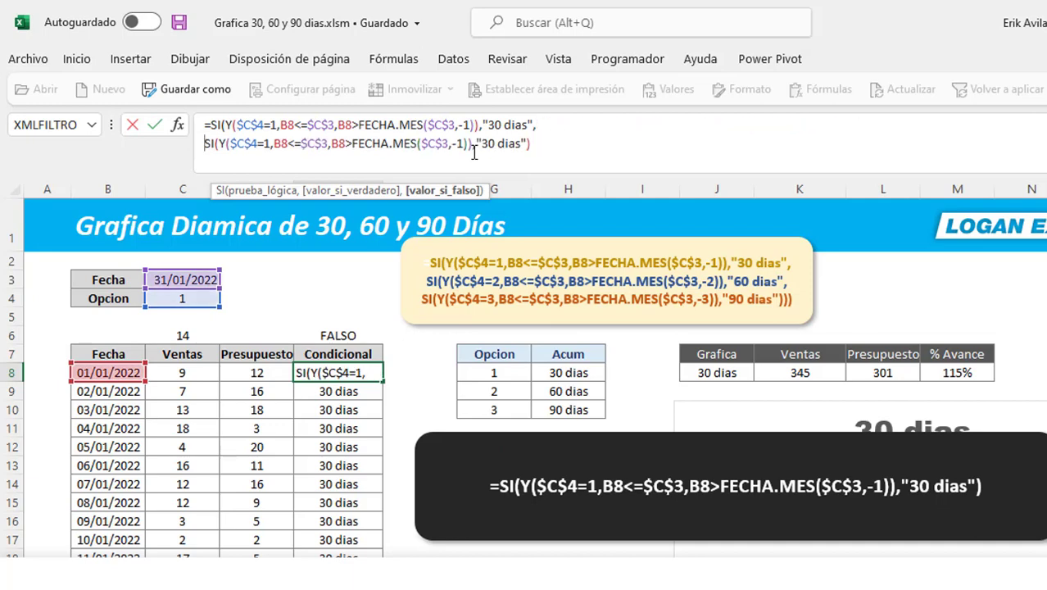
{"action": "left_click", "coordinate": [474, 146]}
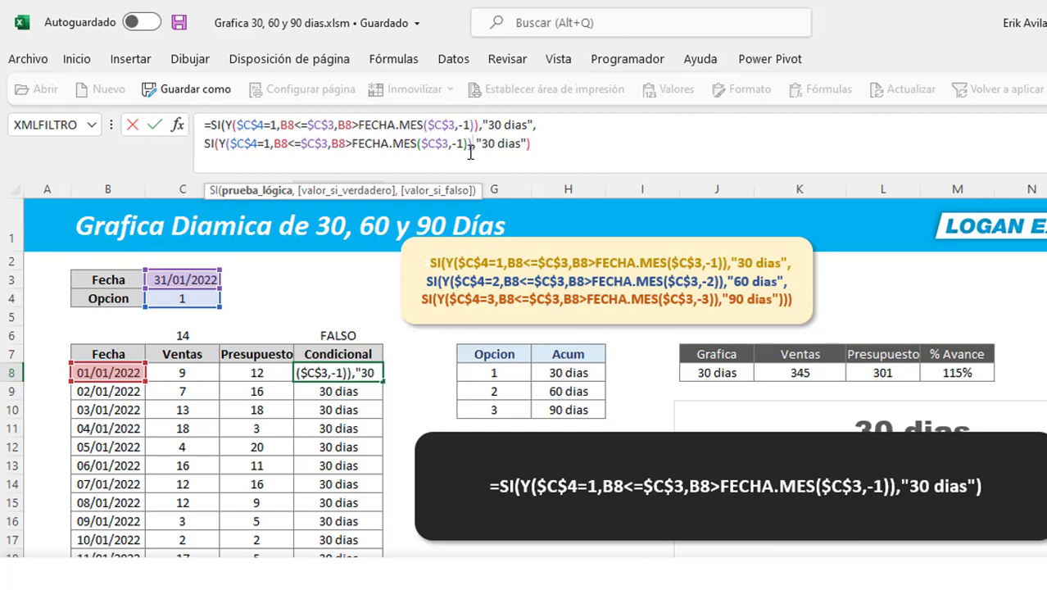
Change the second clause to Opcion 2, month offset -2 and label "60 dias", then confirm
{"action": "left_click", "coordinate": [273, 144]}
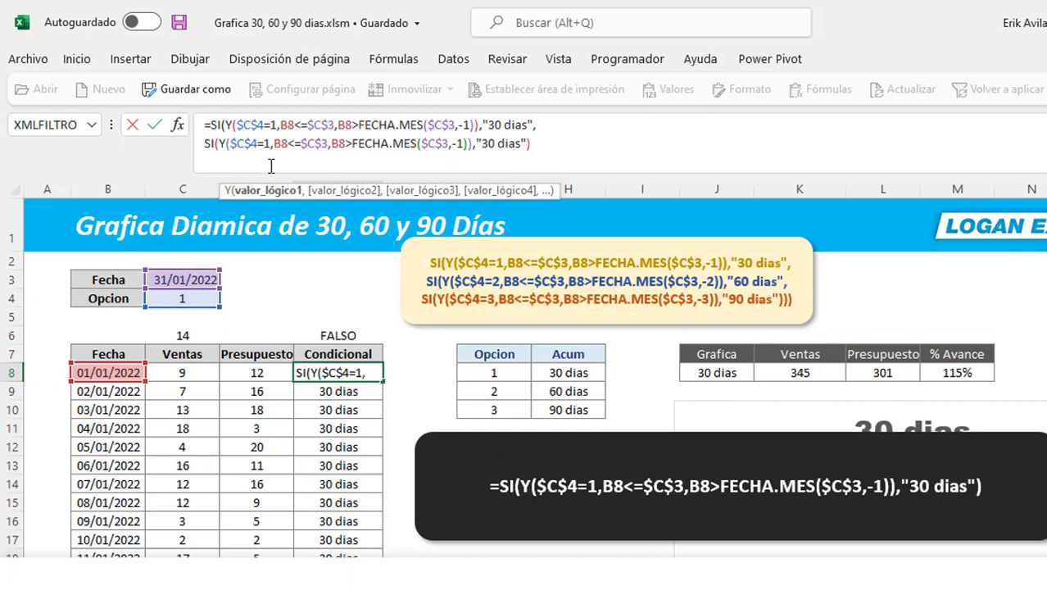
{"action": "key", "text": "BackSpace"}
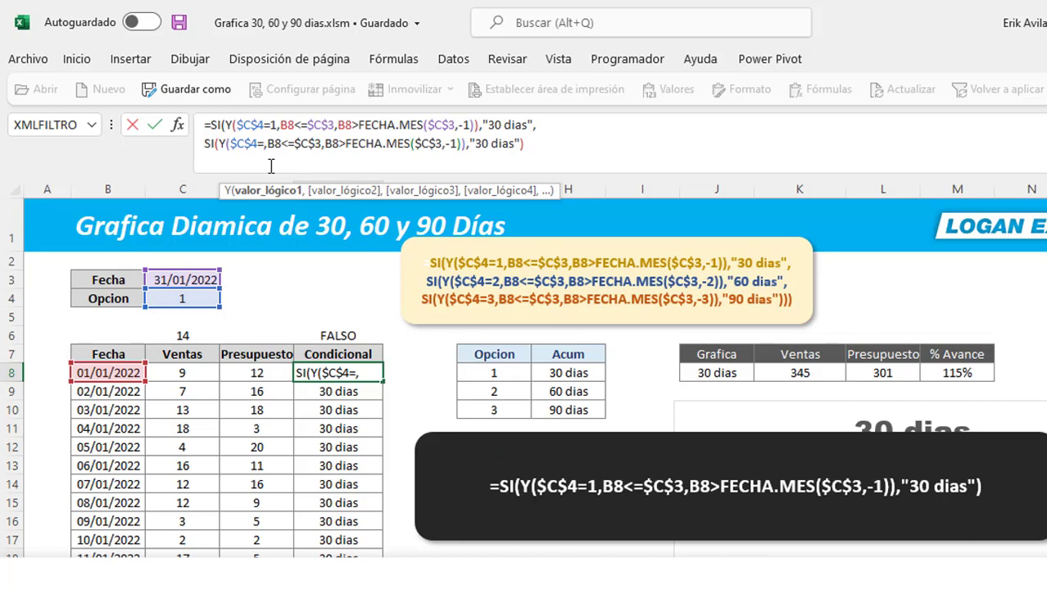
{"action": "type", "text": "2"}
{"action": "left_click", "coordinate": [457, 144]}
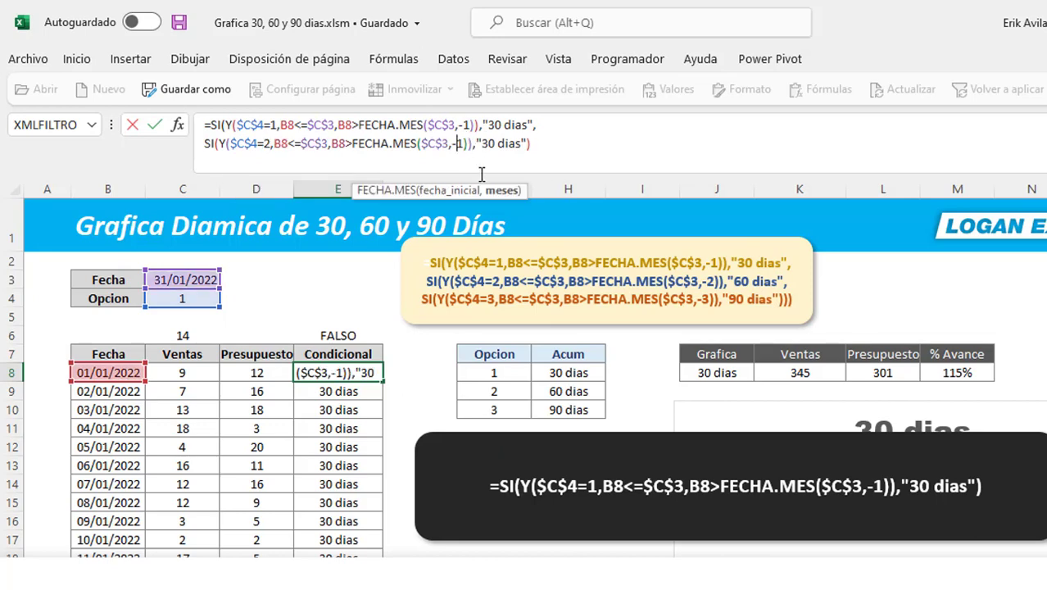
{"action": "key", "text": "Delete"}
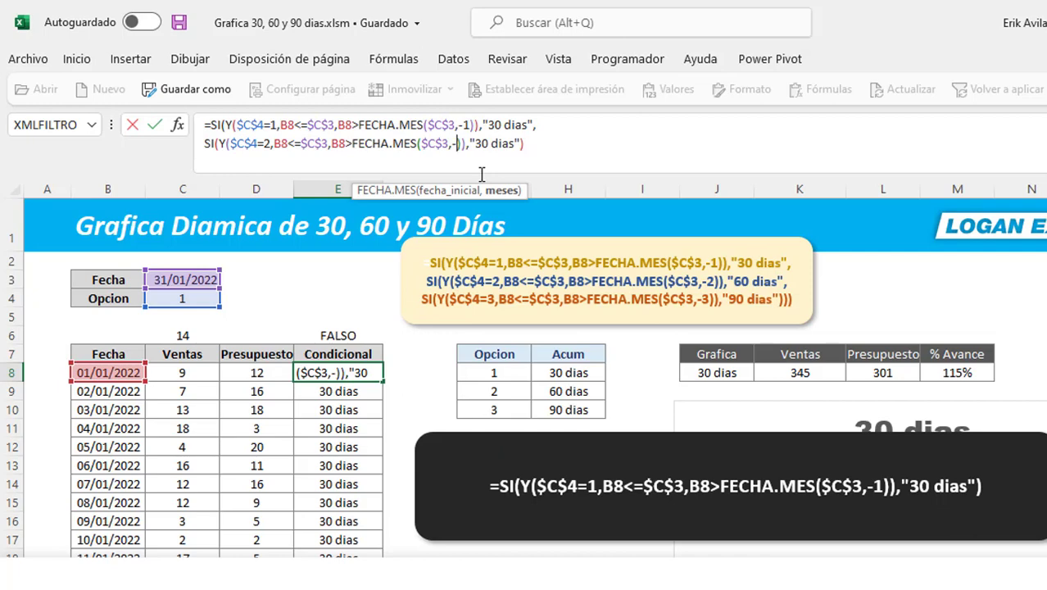
{"action": "type", "text": "2"}
{"action": "left_click", "coordinate": [484, 144]}
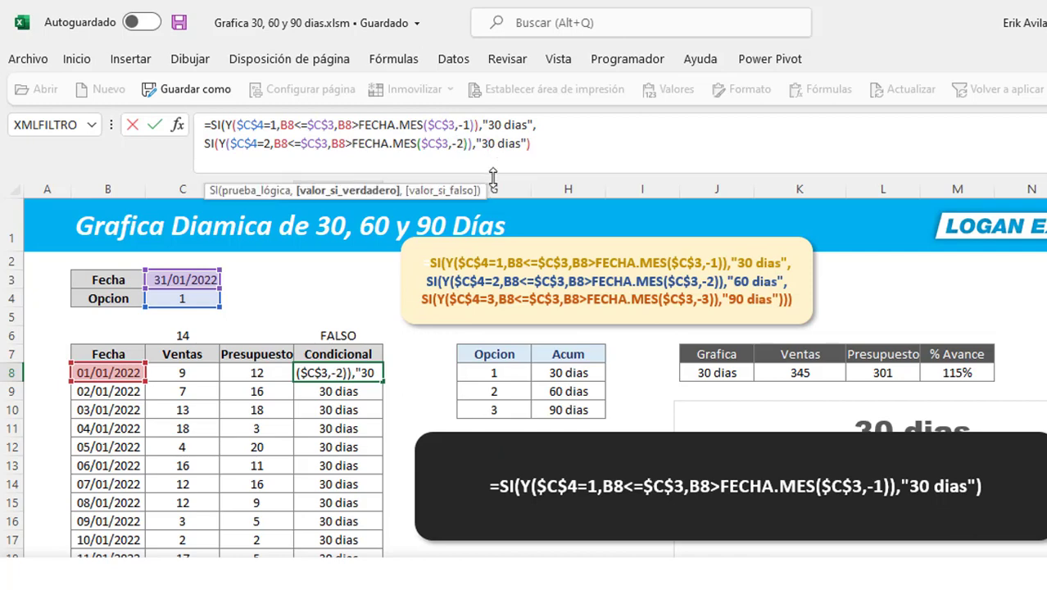
{"action": "key", "text": "BackSpace"}
{"action": "type", "text": "6"}
{"action": "left_click", "coordinate": [573, 147]}
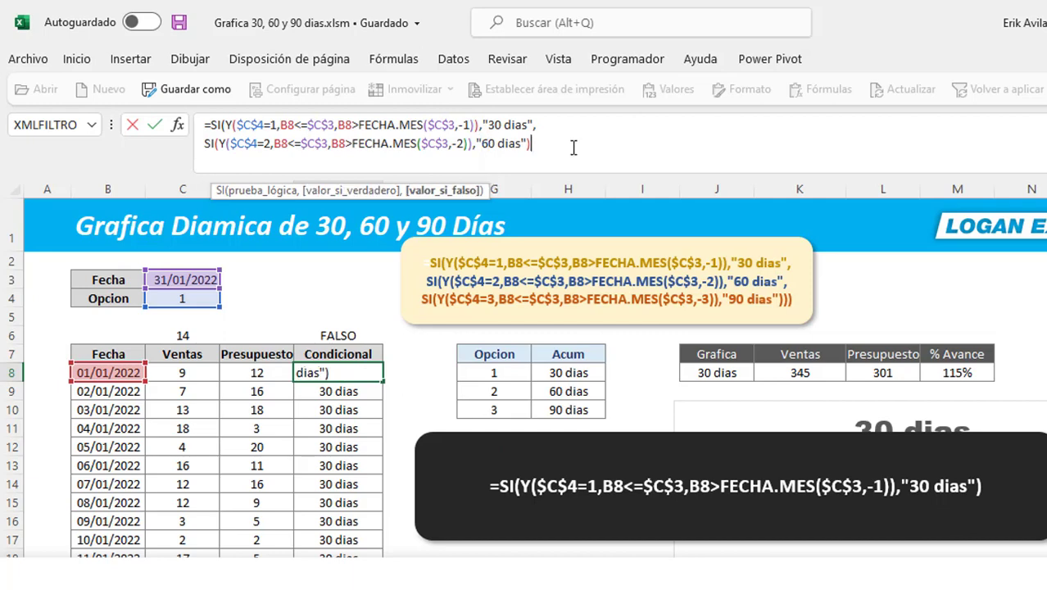
{"action": "key", "text": "ctrl+Return"}
Set Opcion to 2 and check which rows now return 60 dias
{"action": "left_click", "coordinate": [336, 410]}
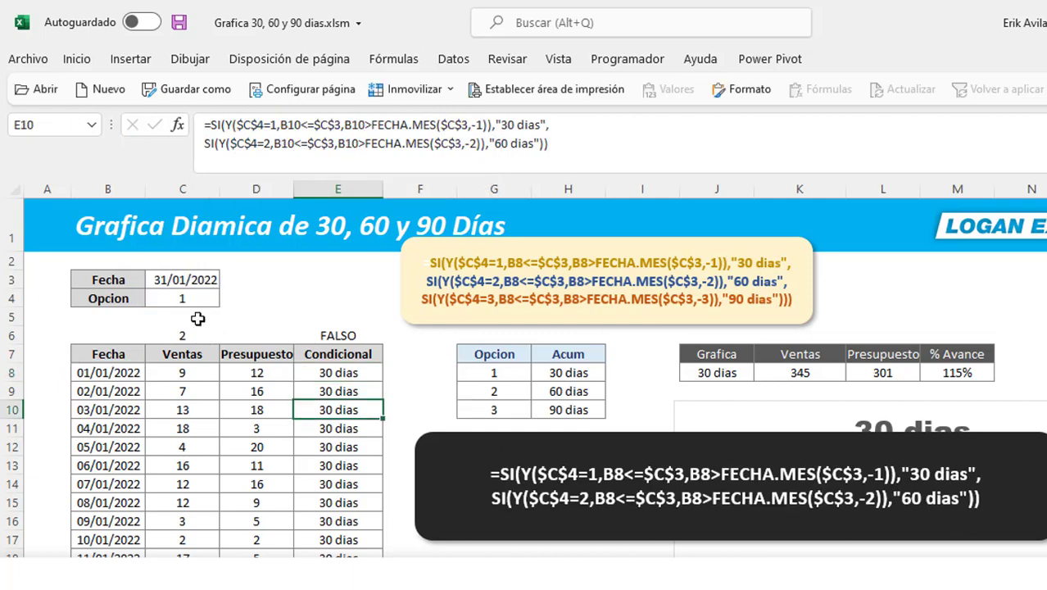
{"action": "left_click", "coordinate": [181, 298]}
{"action": "type", "text": "2"}
{"action": "left_click", "coordinate": [337, 405]}
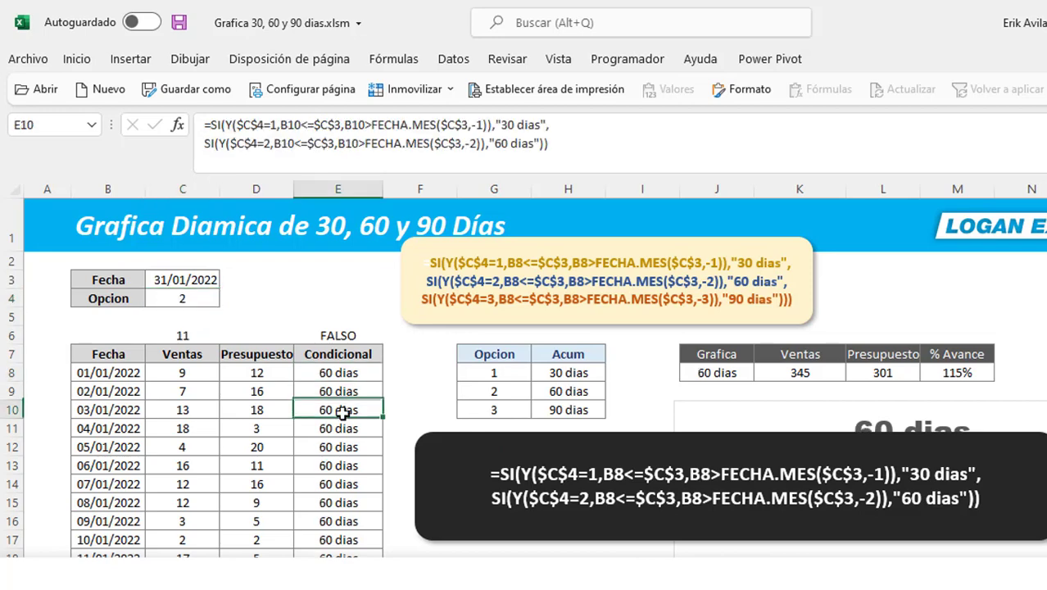
{"action": "left_click", "coordinate": [335, 375]}
{"action": "left_click", "coordinate": [332, 463]}
{"action": "left_click", "coordinate": [330, 427]}
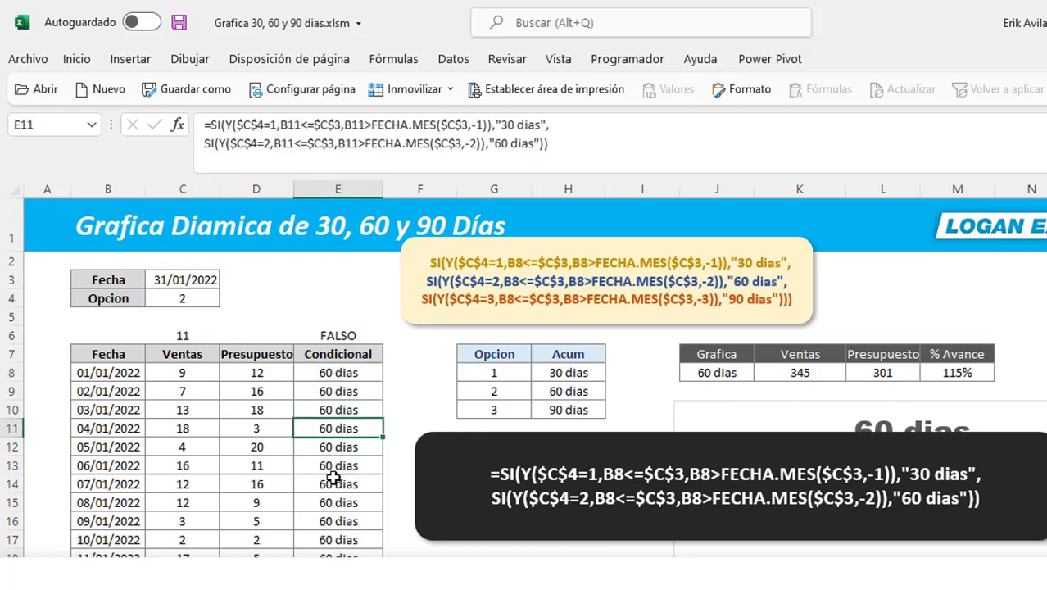
Paste a third copy of the SI clause into E8's formula on its own line
{"action": "left_click", "coordinate": [338, 371]}
{"action": "left_click", "coordinate": [528, 144]}
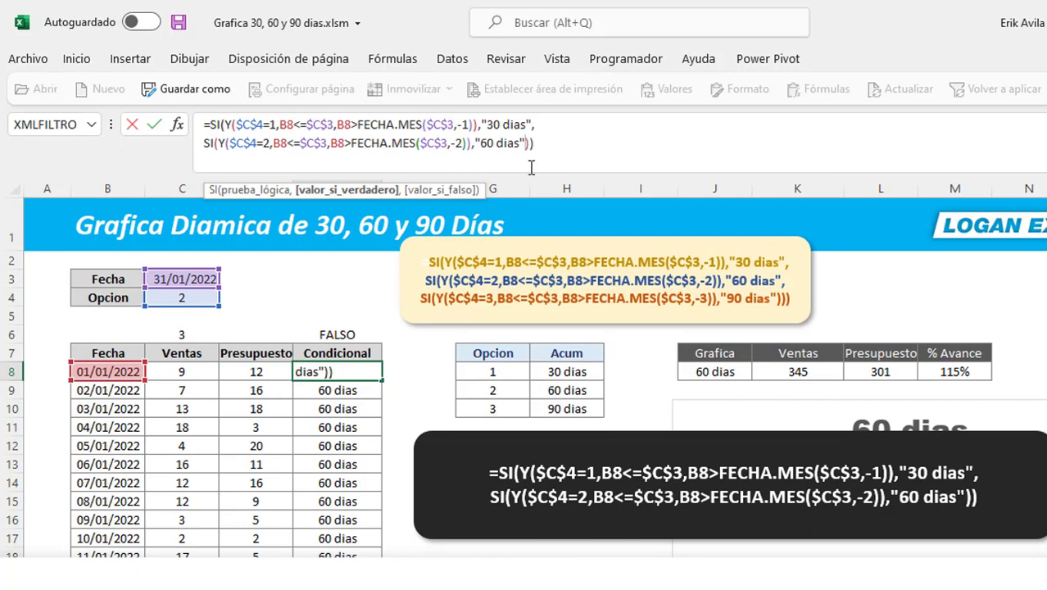
{"action": "type", "text": ","}
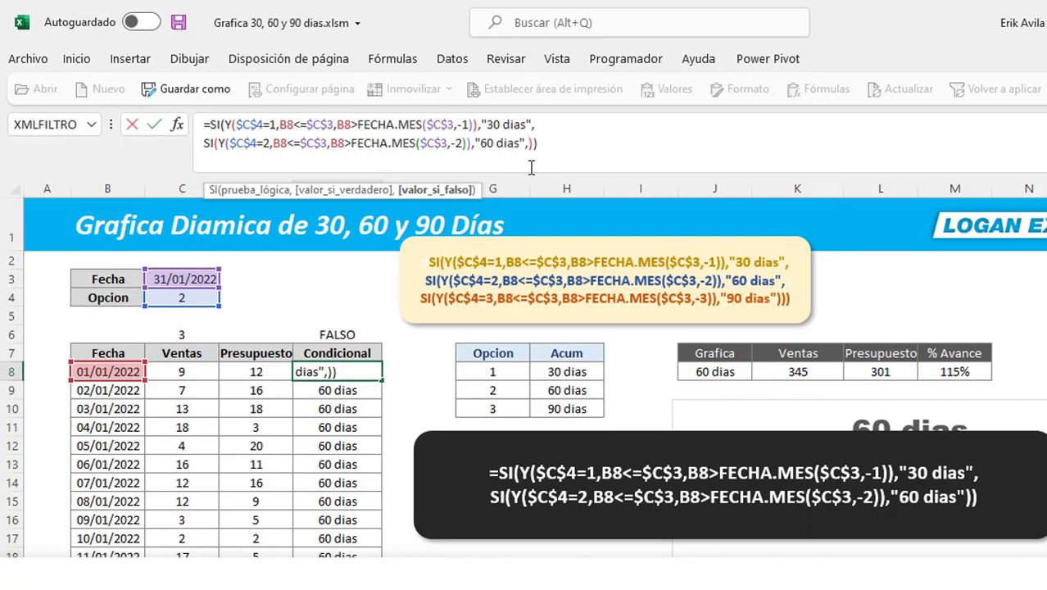
{"action": "key", "text": "ctrl+v"}
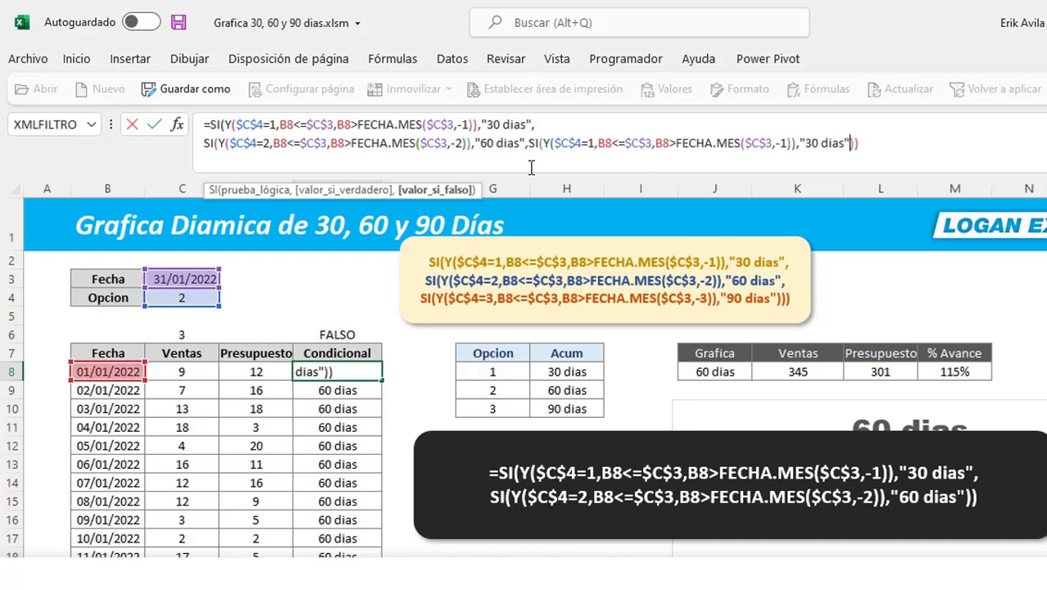
{"action": "key", "text": "alt+Return"}
Edit the third clause to Opcion 3, offset -3 and "90 dias", add the closing parenthesis, and confirm
{"action": "left_click", "coordinate": [261, 161]}
{"action": "key", "text": "Delete"}
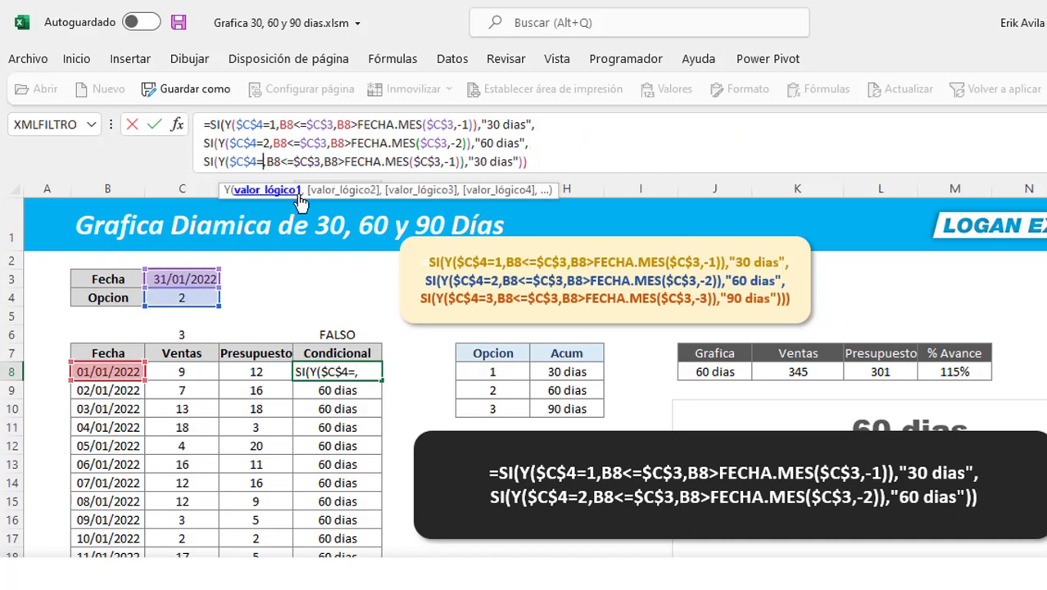
{"action": "type", "text": "3"}
{"action": "left_click", "coordinate": [459, 161]}
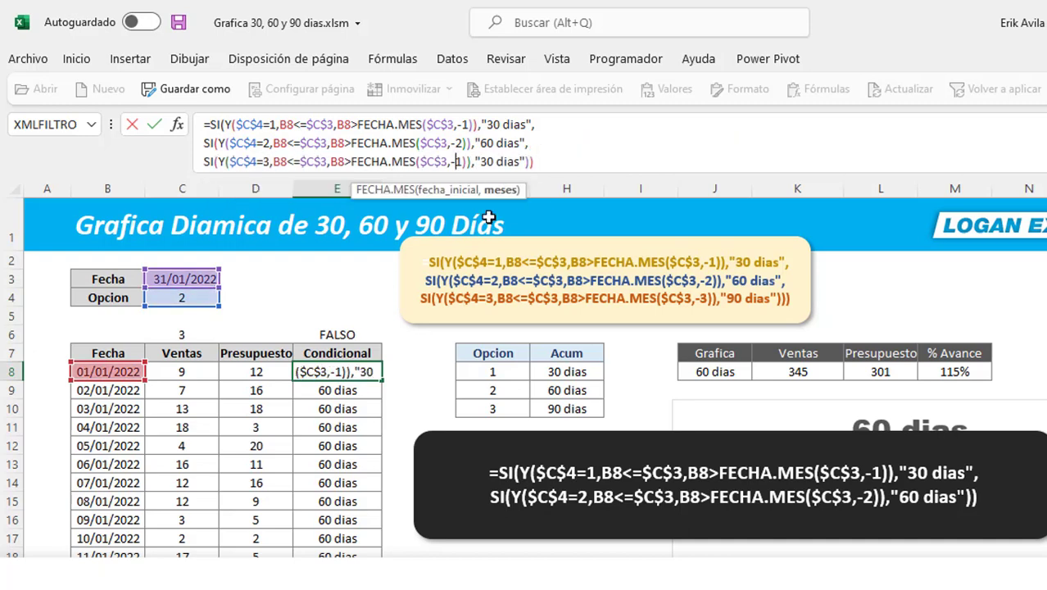
{"action": "key", "text": "BackSpace"}
{"action": "type", "text": "3"}
{"action": "left_click", "coordinate": [486, 161]}
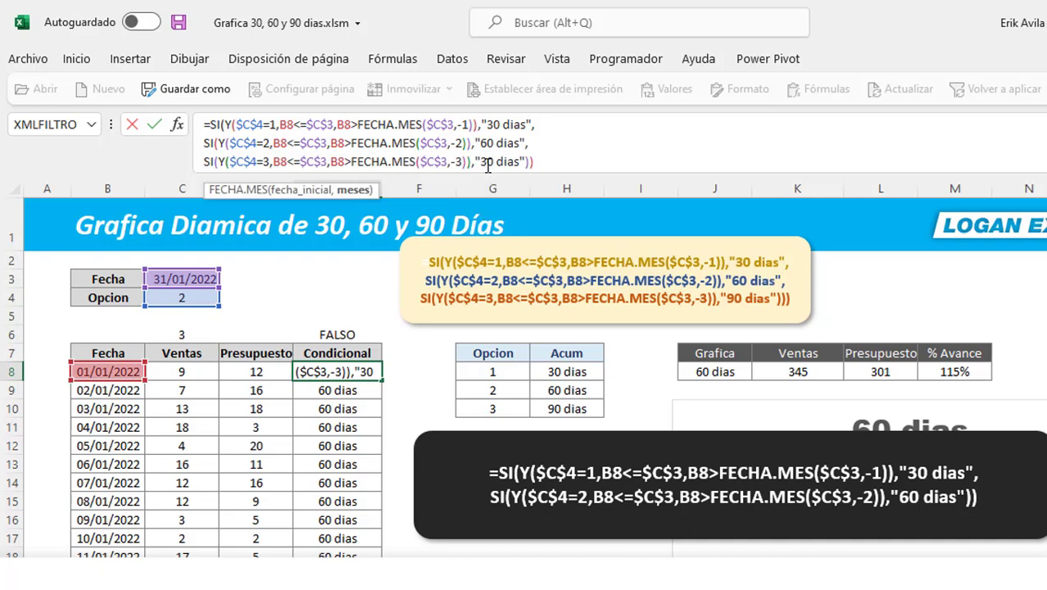
{"action": "key", "text": "BackSpace"}
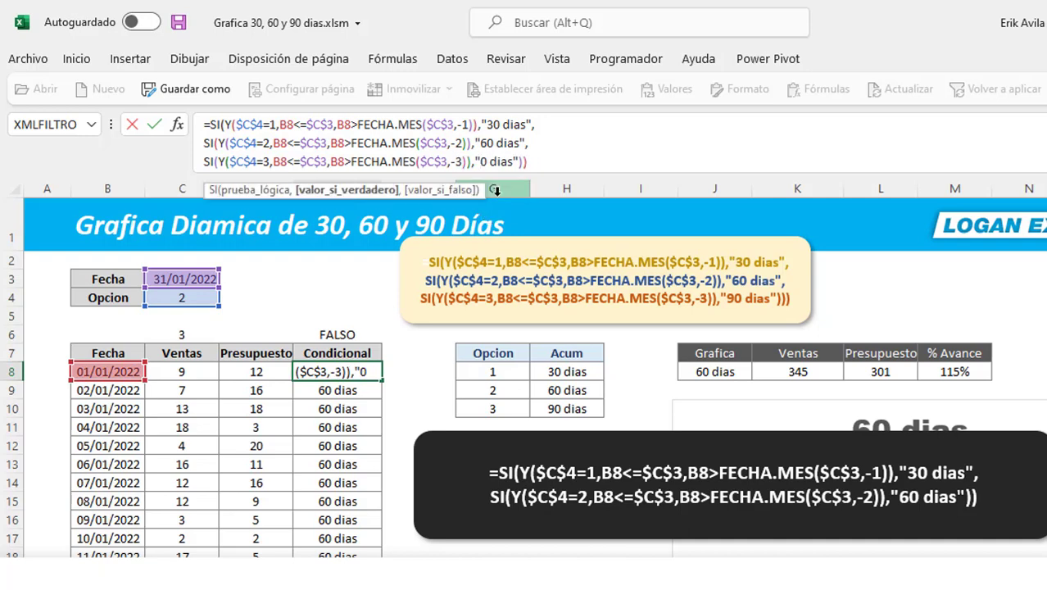
{"action": "type", "text": "9"}
{"action": "left_click", "coordinate": [558, 158]}
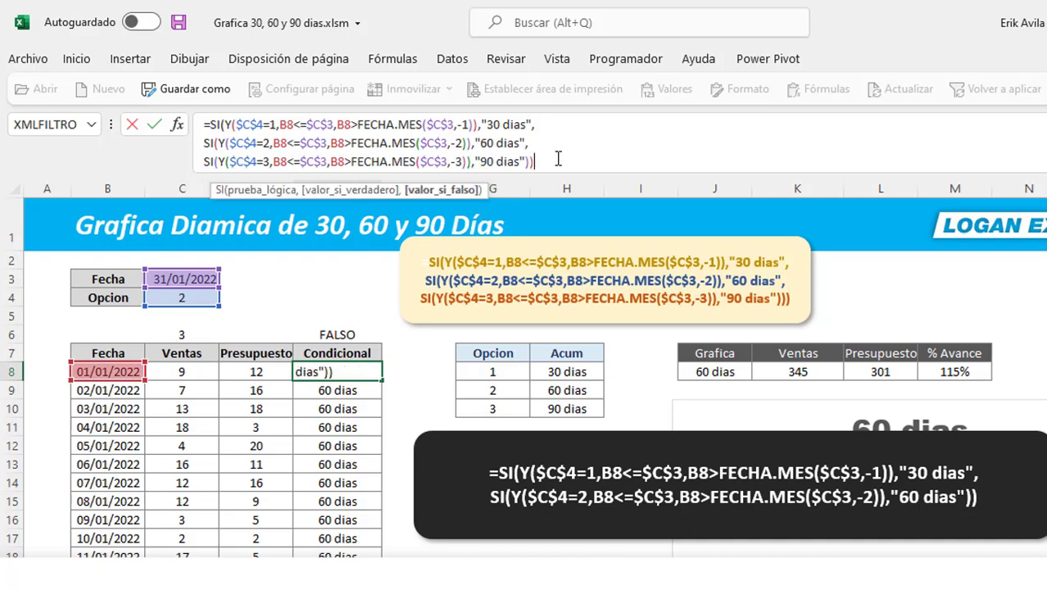
{"action": "type", "text": ")"}
{"action": "key", "text": "ctrl+Return"}
Fill the formula down column E and choose 90 dias in the J8 Grafica cell
{"action": "double_click", "coordinate": [382, 380]}
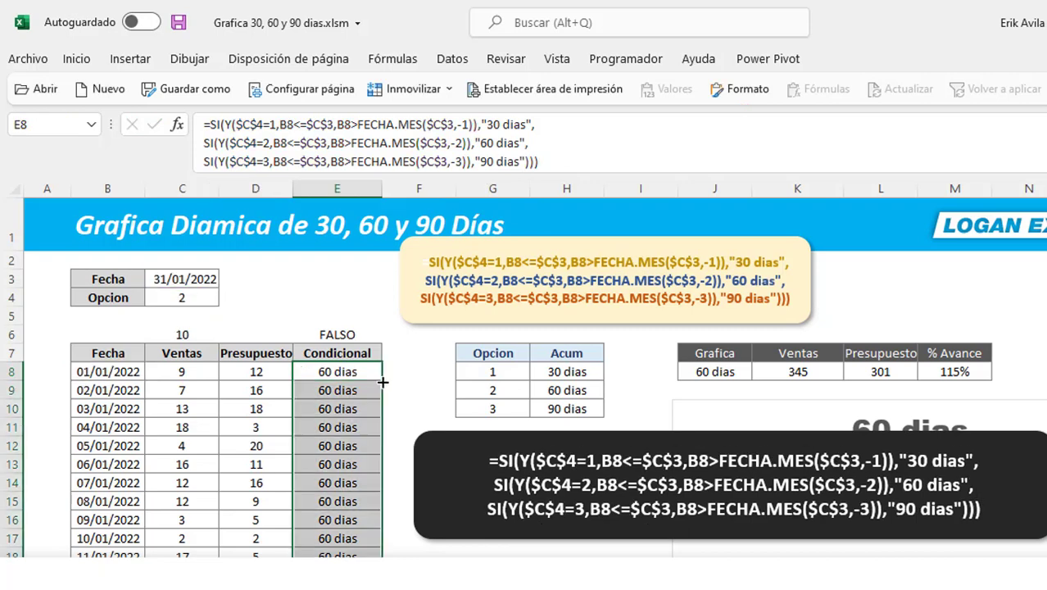
{"action": "left_click", "coordinate": [708, 373]}
{"action": "left_click", "coordinate": [760, 371]}
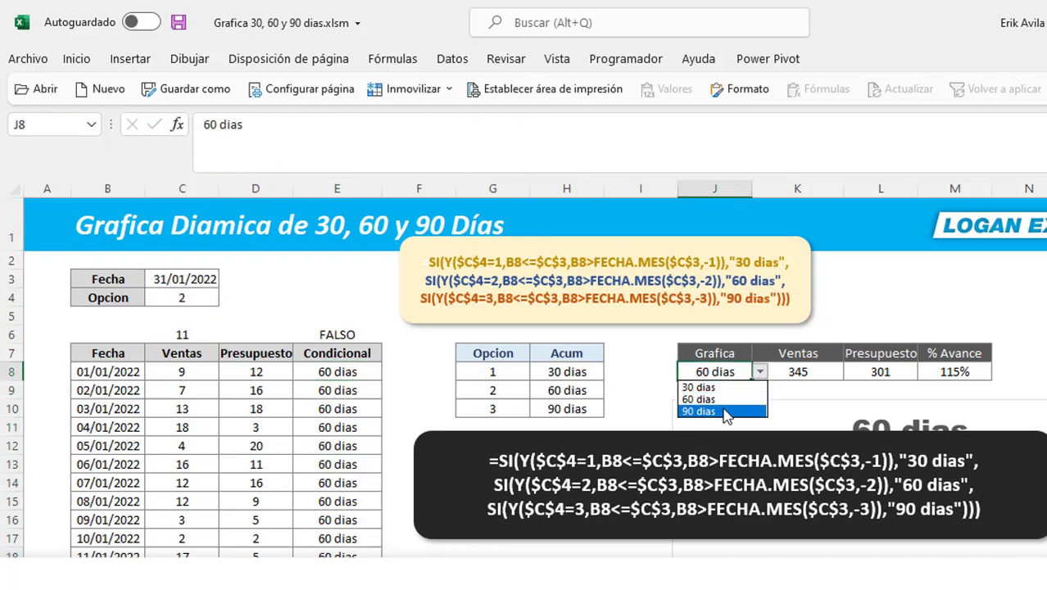
{"action": "left_click", "coordinate": [723, 411]}
{"action": "left_click", "coordinate": [366, 378]}
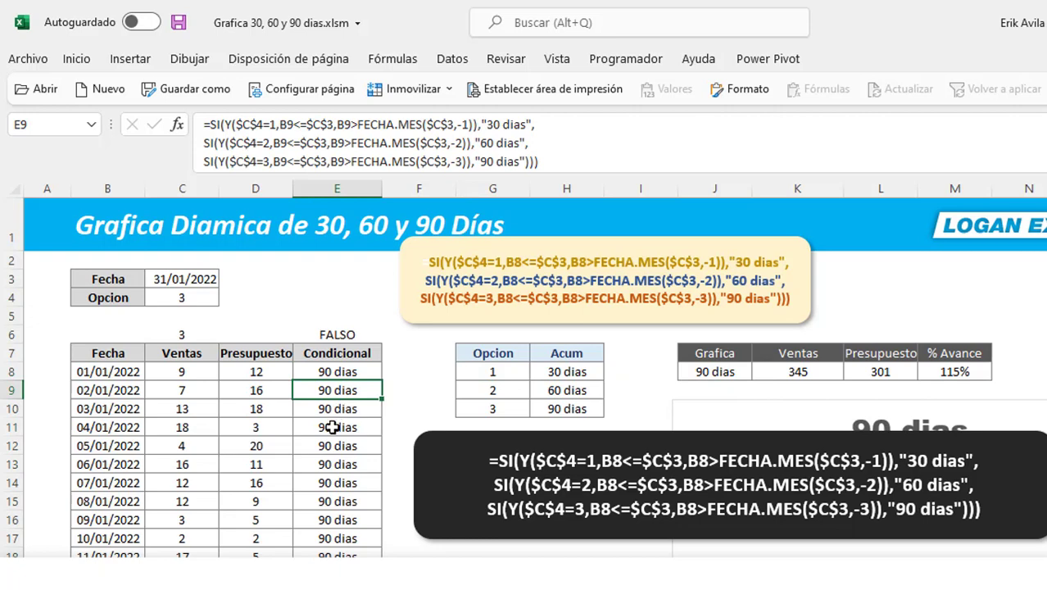
{"action": "scroll", "coordinate": [332, 426], "scroll_direction": "down", "scroll_amount": 1}
{"action": "scroll", "coordinate": [331, 426], "scroll_direction": "down", "scroll_amount": 5}
{"action": "scroll", "coordinate": [332, 427], "scroll_direction": "up", "scroll_amount": 6}
Enter 31/12/2022 as the Fecha in C3 and review the resulting FALSO values in column E
{"action": "left_click", "coordinate": [211, 281]}
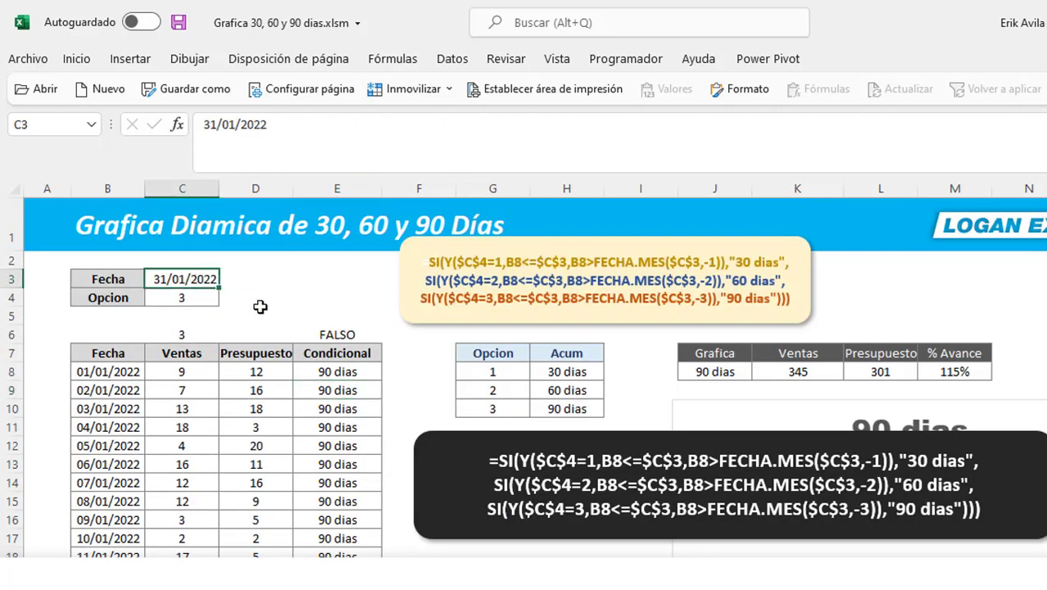
{"action": "type", "text": "31"}
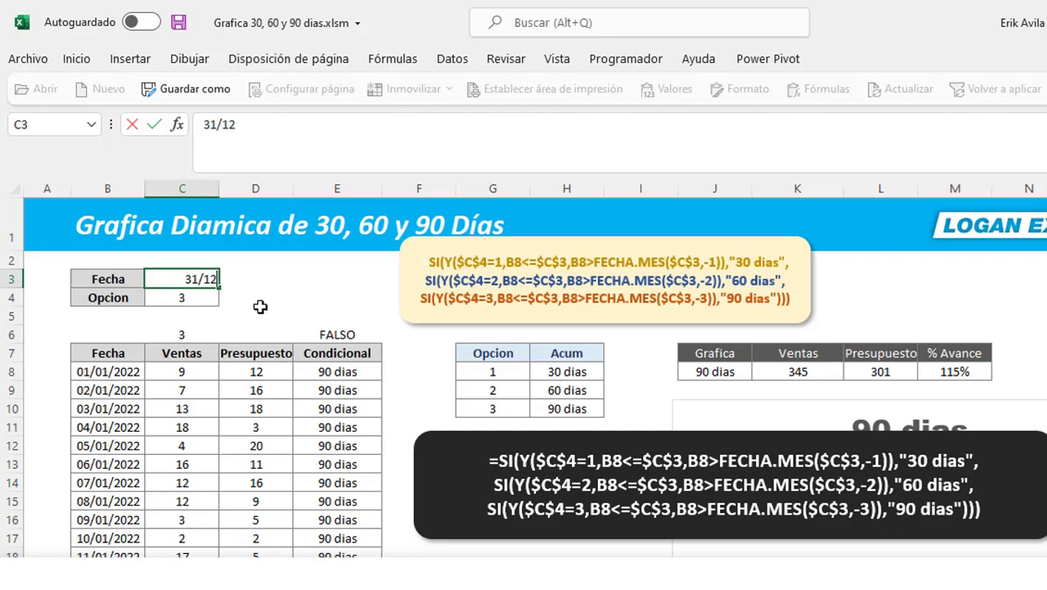
{"action": "key", "text": "Return"}
{"action": "scroll", "coordinate": [344, 498], "scroll_direction": "down", "scroll_amount": 20}
{"action": "left_click", "coordinate": [344, 496]}
{"action": "scroll", "coordinate": [344, 499], "scroll_direction": "up", "scroll_amount": 1}
{"action": "scroll", "coordinate": [344, 502], "scroll_direction": "up", "scroll_amount": 5}
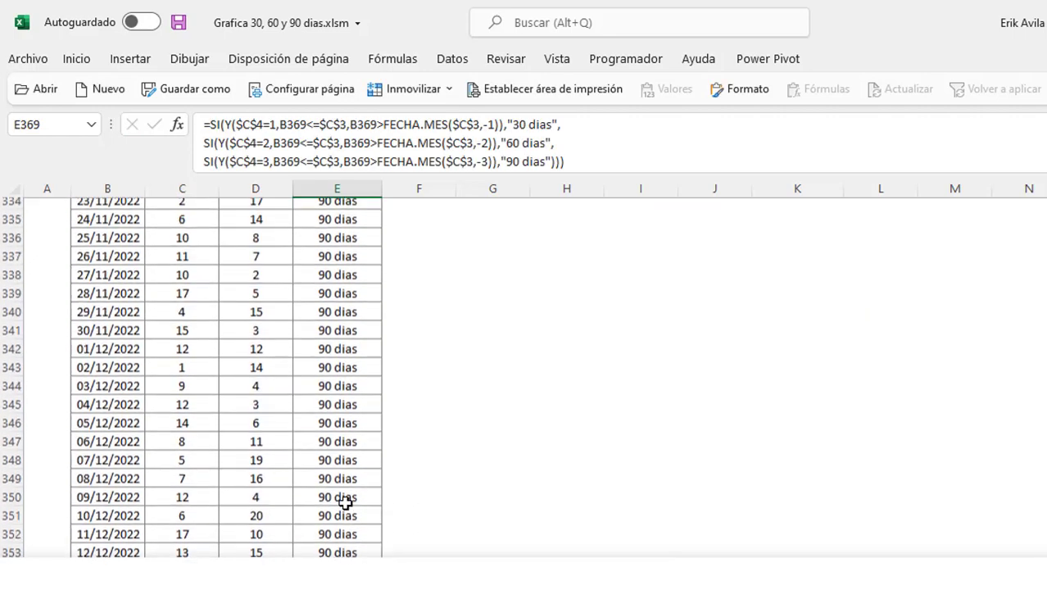
{"action": "scroll", "coordinate": [140, 435], "scroll_direction": "up", "scroll_amount": 5}
{"action": "scroll", "coordinate": [140, 435], "scroll_direction": "up", "scroll_amount": 4}
{"action": "scroll", "coordinate": [140, 435], "scroll_direction": "up", "scroll_amount": 5}
{"action": "scroll", "coordinate": [140, 435], "scroll_direction": "up", "scroll_amount": 2}
{"action": "left_click", "coordinate": [107, 398]}
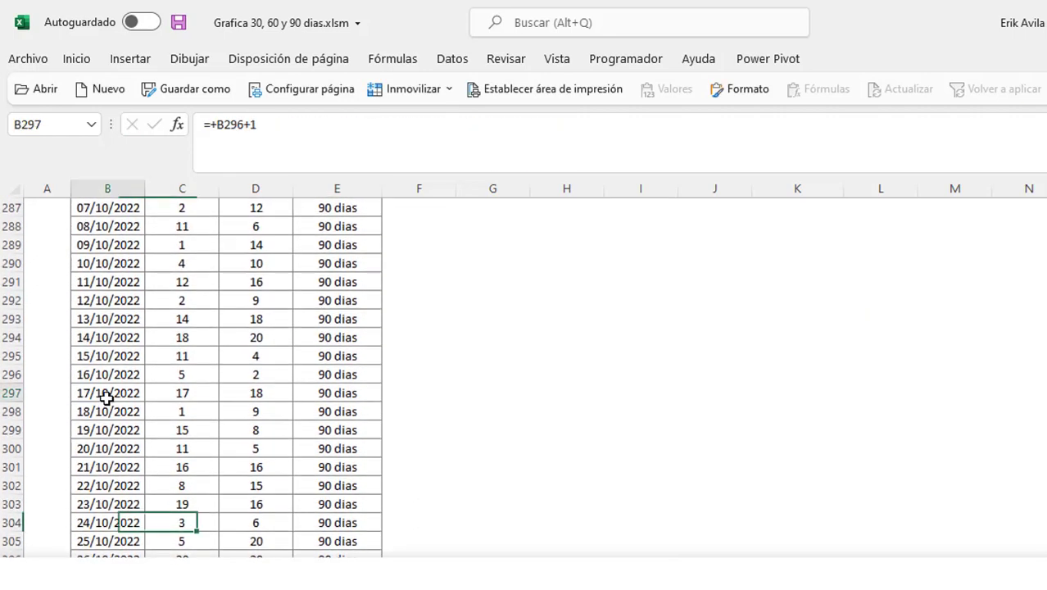
{"action": "scroll", "coordinate": [290, 391], "scroll_direction": "up", "scroll_amount": 1}
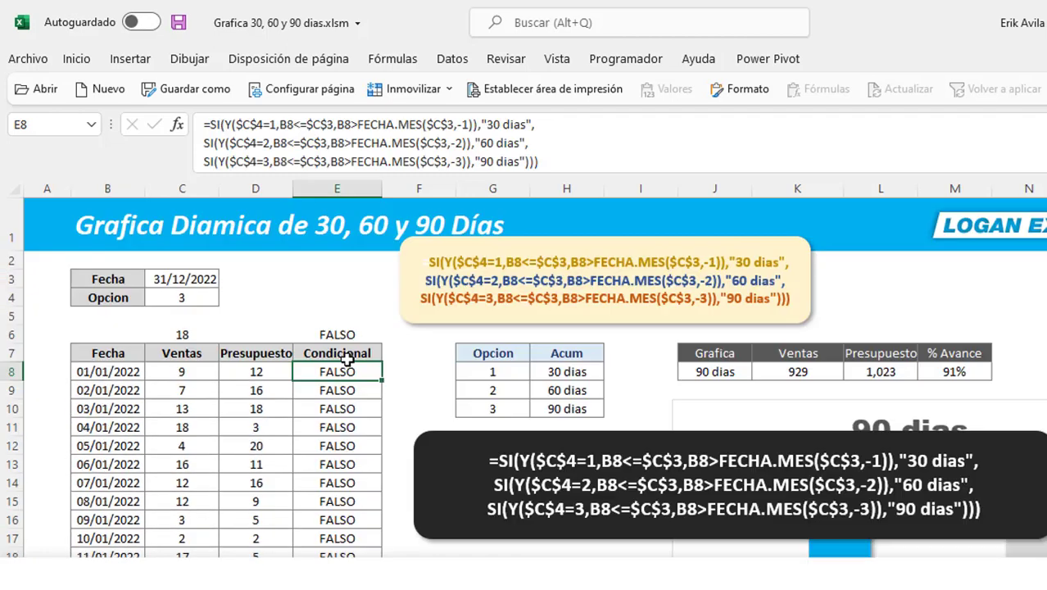
{"action": "left_click", "coordinate": [609, 149]}
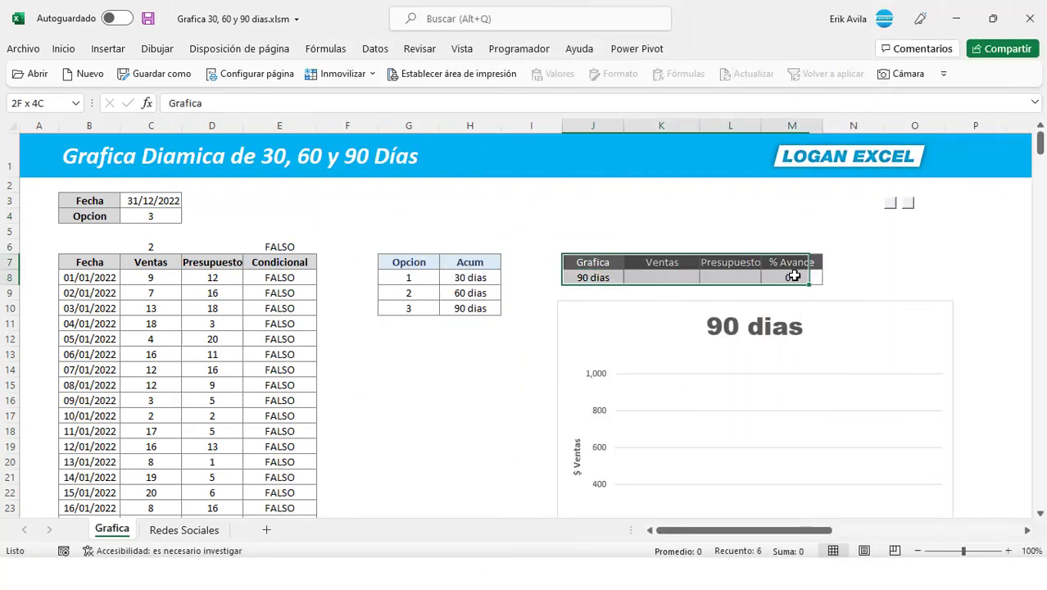
Add a List data validation to J8 with source =$H$8:$H$10
{"action": "left_click_drag", "start_coordinate": [592, 262], "coordinate": [791, 278]}
{"action": "left_click", "coordinate": [703, 281]}
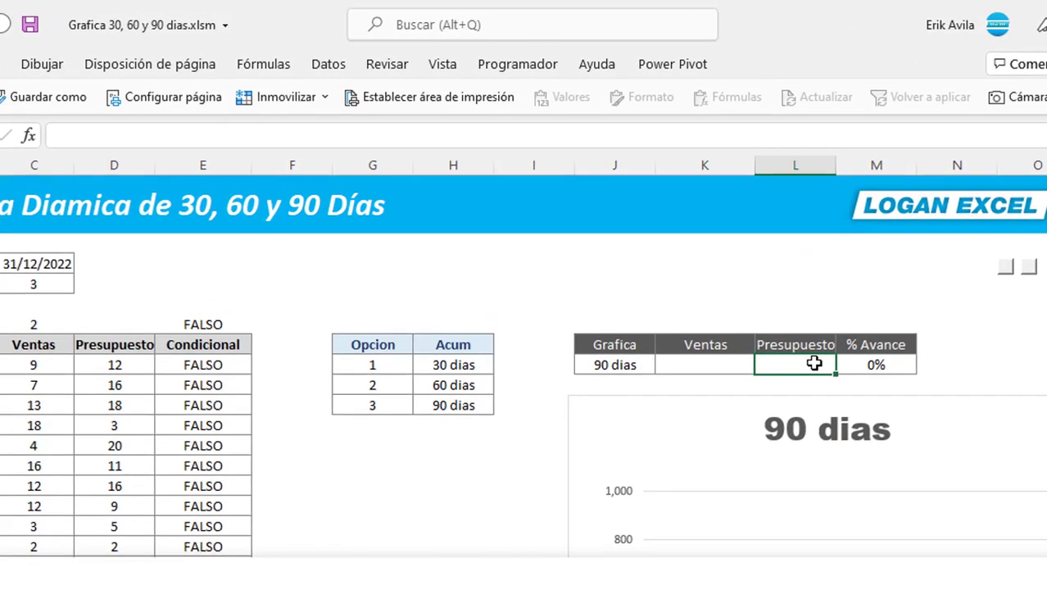
{"action": "left_click", "coordinate": [630, 369]}
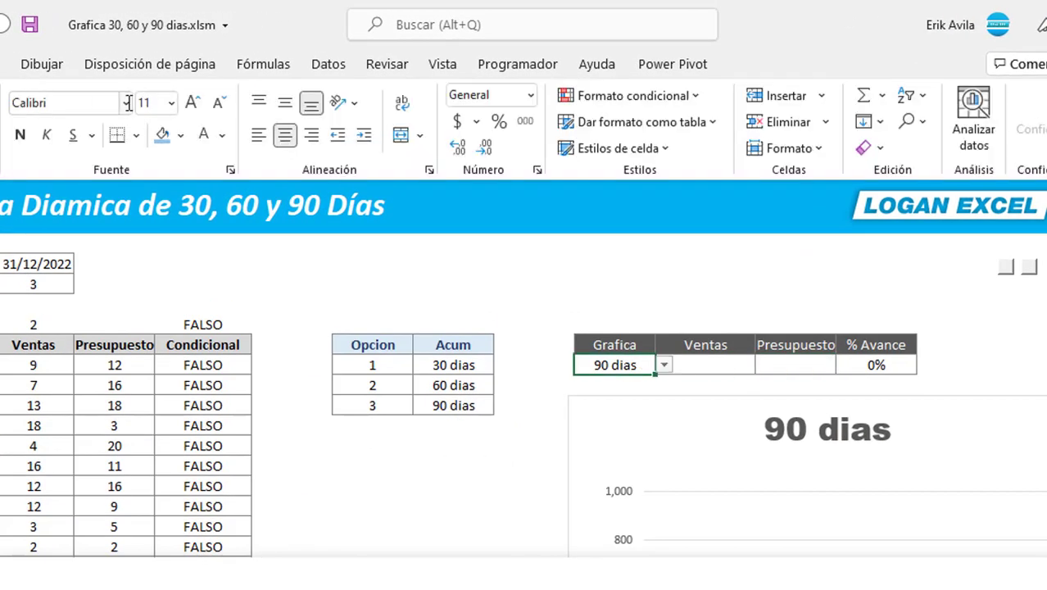
{"action": "left_click", "coordinate": [328, 66]}
{"action": "left_click", "coordinate": [777, 148]}
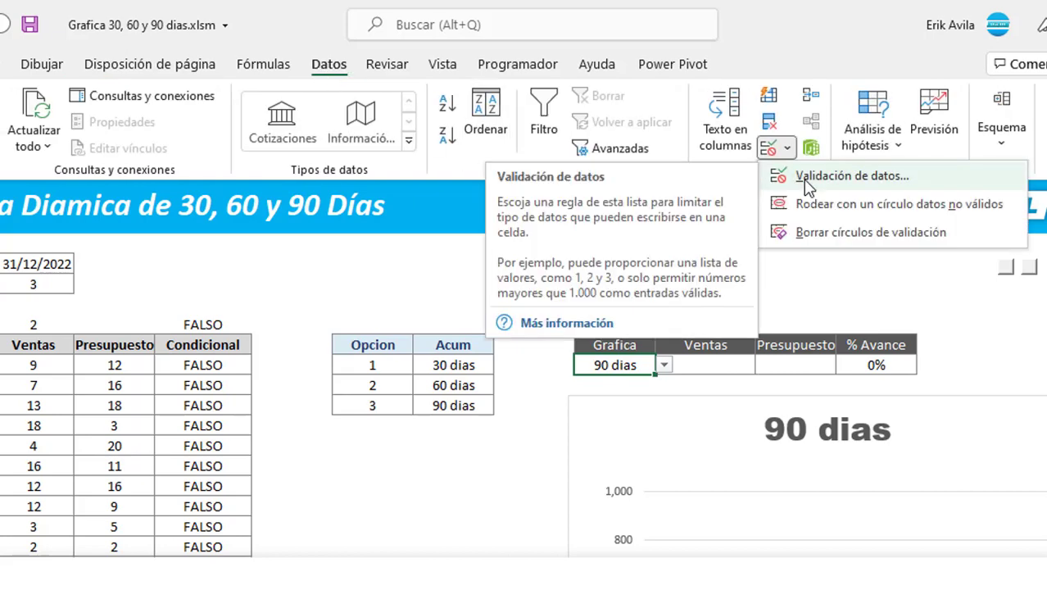
{"action": "left_click", "coordinate": [806, 179]}
{"action": "left_click", "coordinate": [363, 264]}
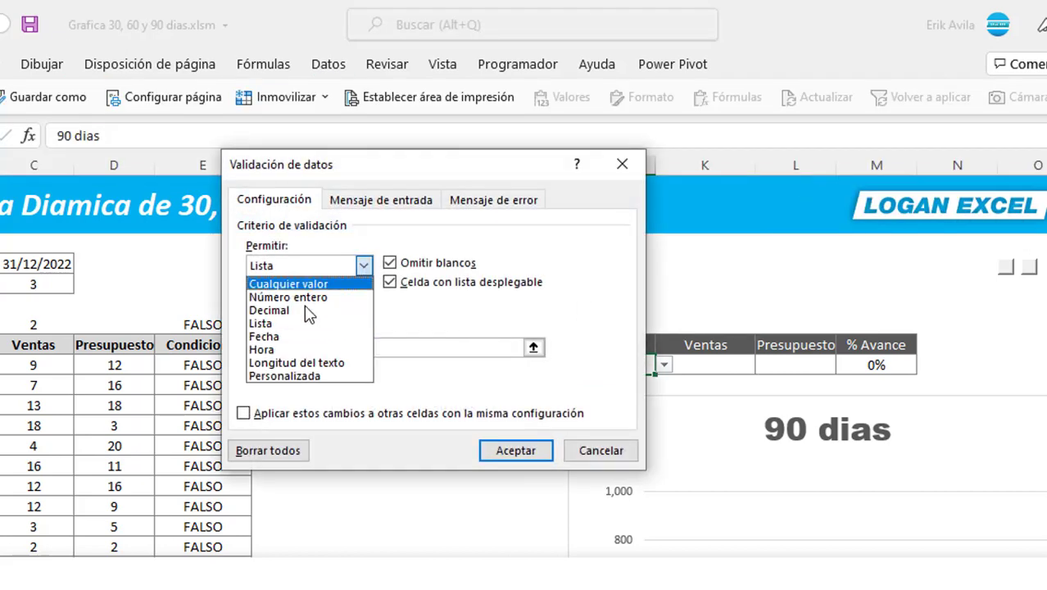
{"action": "left_click", "coordinate": [260, 323]}
{"action": "left_click_drag", "start_coordinate": [345, 350], "coordinate": [262, 327]}
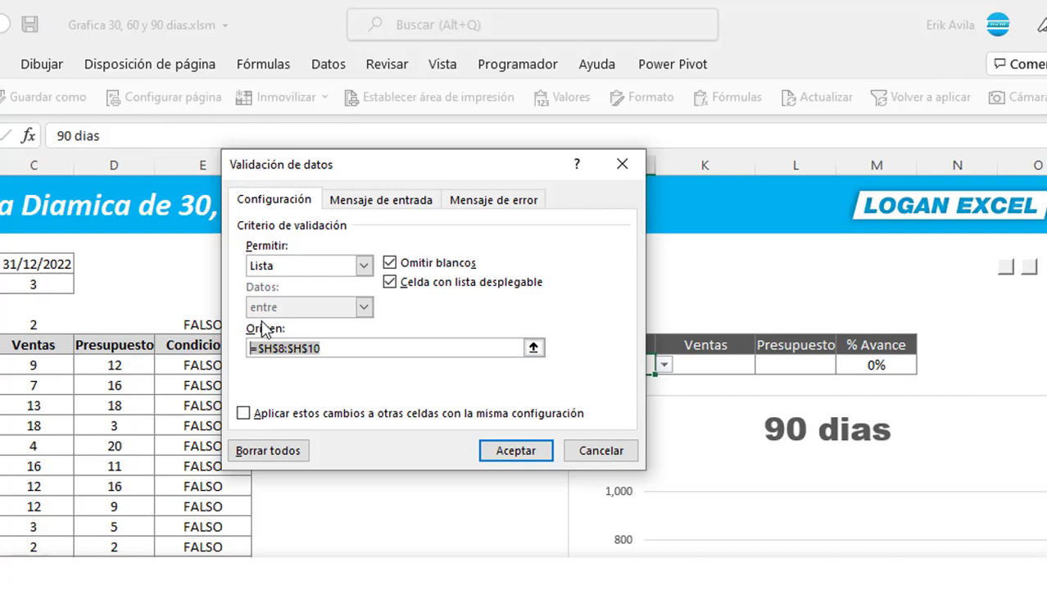
{"action": "type", "text": "="}
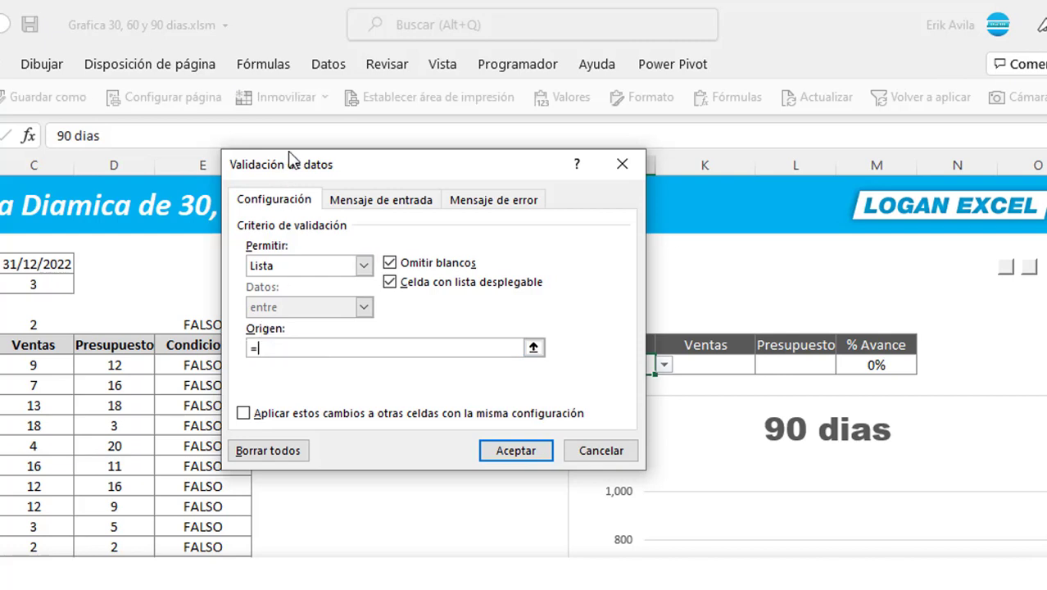
{"action": "mouse_move", "coordinate": [293, 166]}
{"action": "left_mouse_down"}
{"action": "mouse_move", "coordinate": [84, 273]}
{"action": "mouse_move", "coordinate": [324, 479]}
{"action": "mouse_move", "coordinate": [619, 333]}
{"action": "left_mouse_up"}
{"action": "left_click_drag", "start_coordinate": [460, 363], "coordinate": [459, 401]}
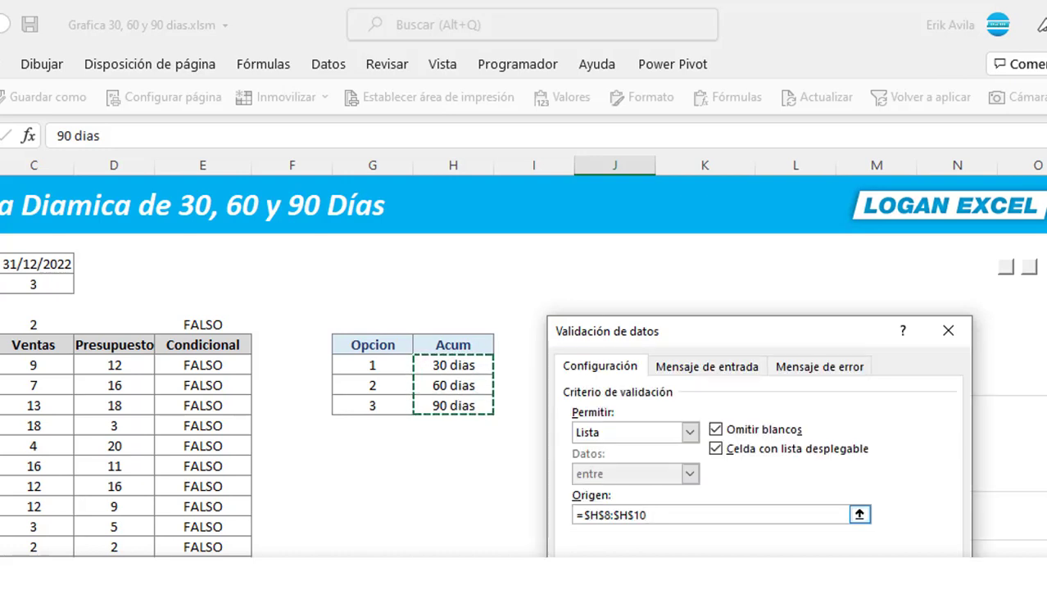
{"action": "key", "text": "Return"}
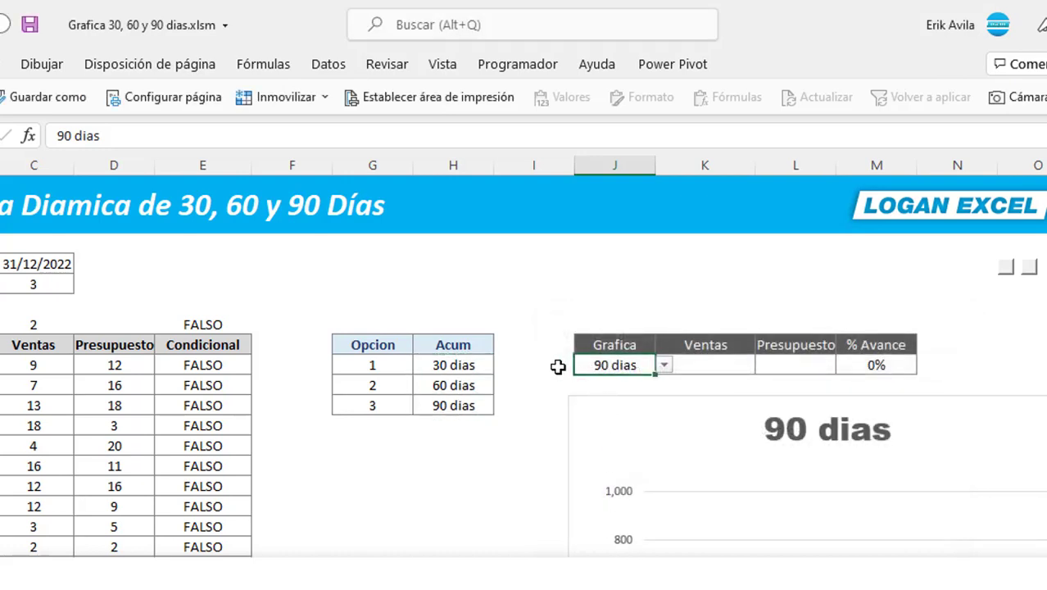
Test the J8 dropdown with 60, 90, then 30 dias and check Opcion in C4
{"action": "left_click", "coordinate": [556, 366]}
{"action": "left_click", "coordinate": [626, 365]}
{"action": "left_click", "coordinate": [664, 364]}
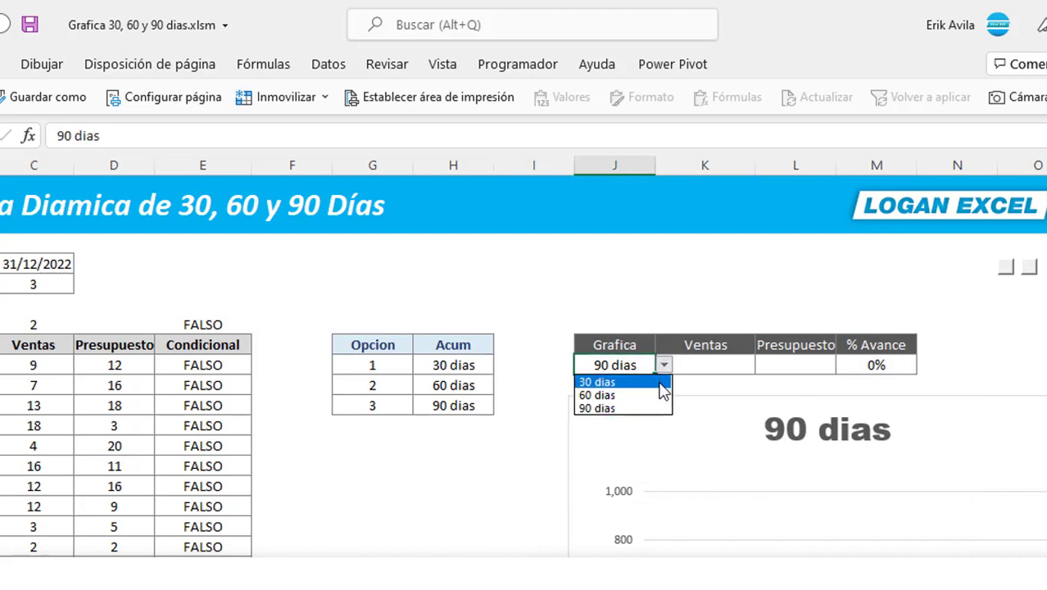
{"action": "left_click", "coordinate": [658, 395]}
{"action": "left_click", "coordinate": [663, 364]}
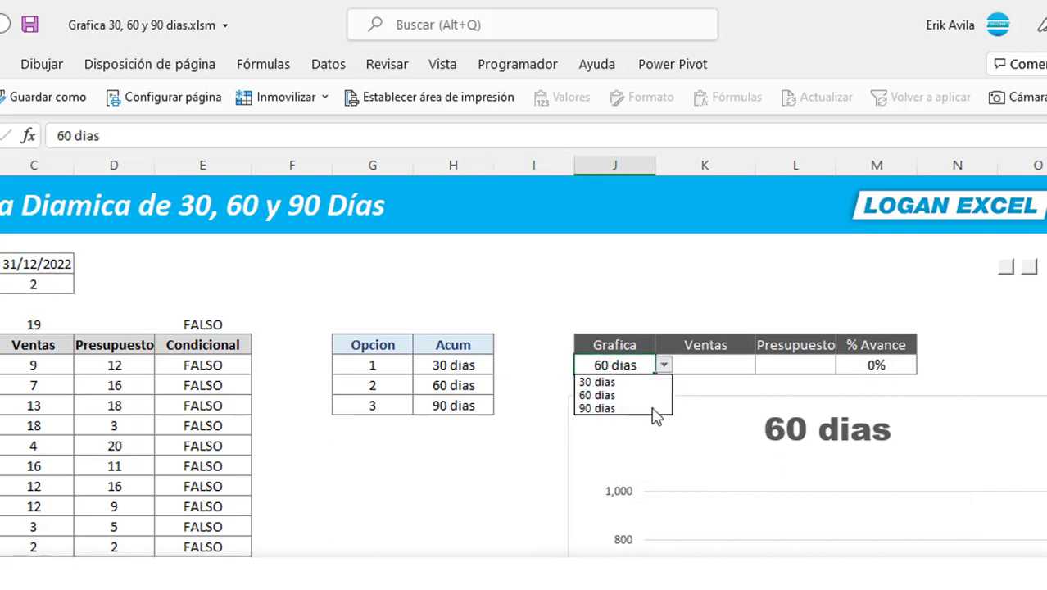
{"action": "left_click", "coordinate": [655, 408]}
{"action": "left_click", "coordinate": [663, 366]}
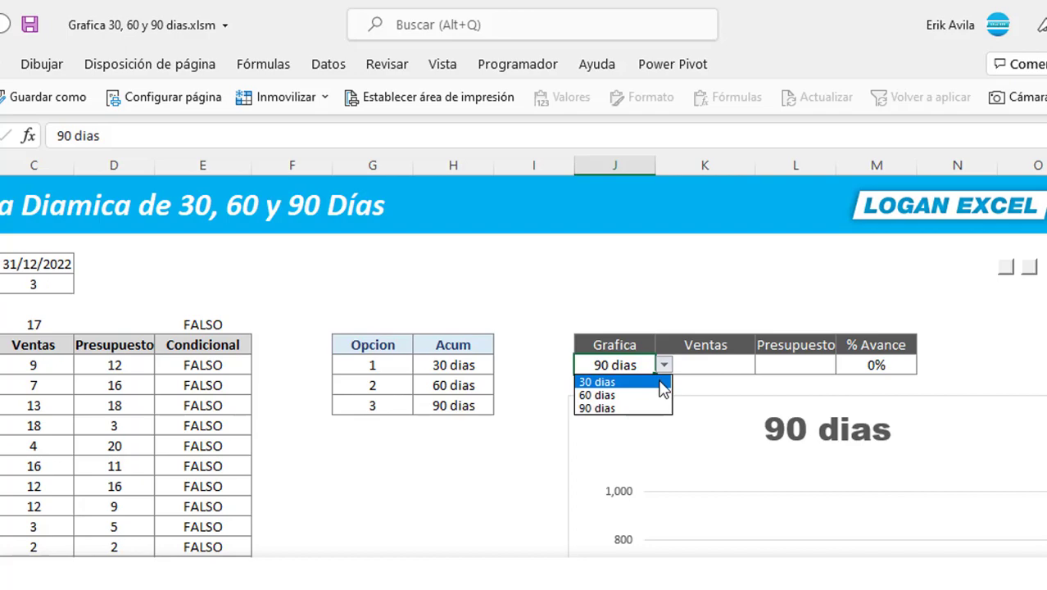
{"action": "left_click", "coordinate": [656, 382]}
{"action": "left_click", "coordinate": [28, 288]}
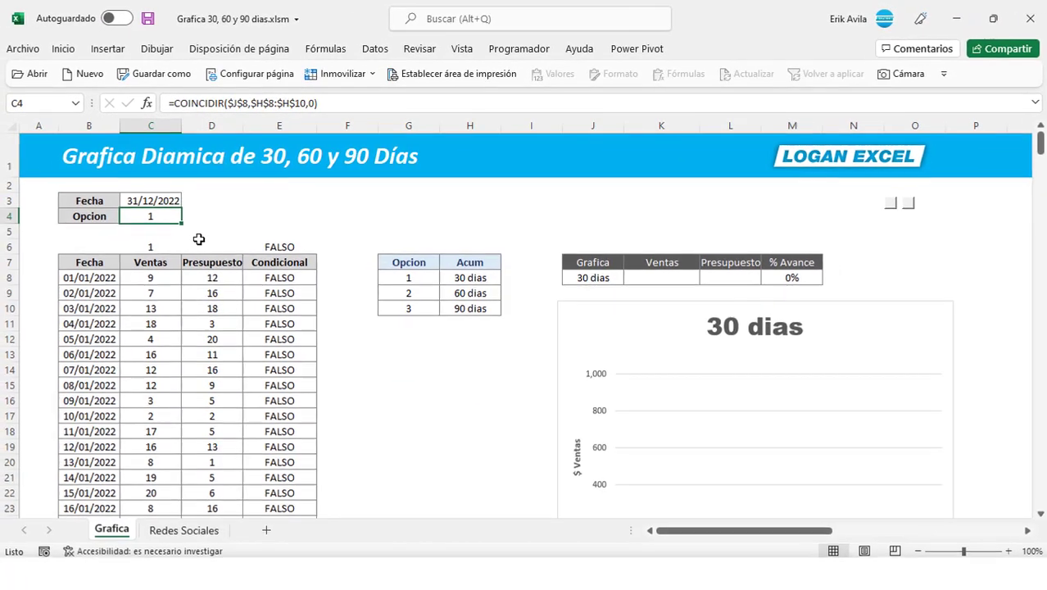
In C4 enter =COINCIDIR(J8,$H$8:$H$10,0) to return the chosen period's position
{"action": "type", "text": "=co"}
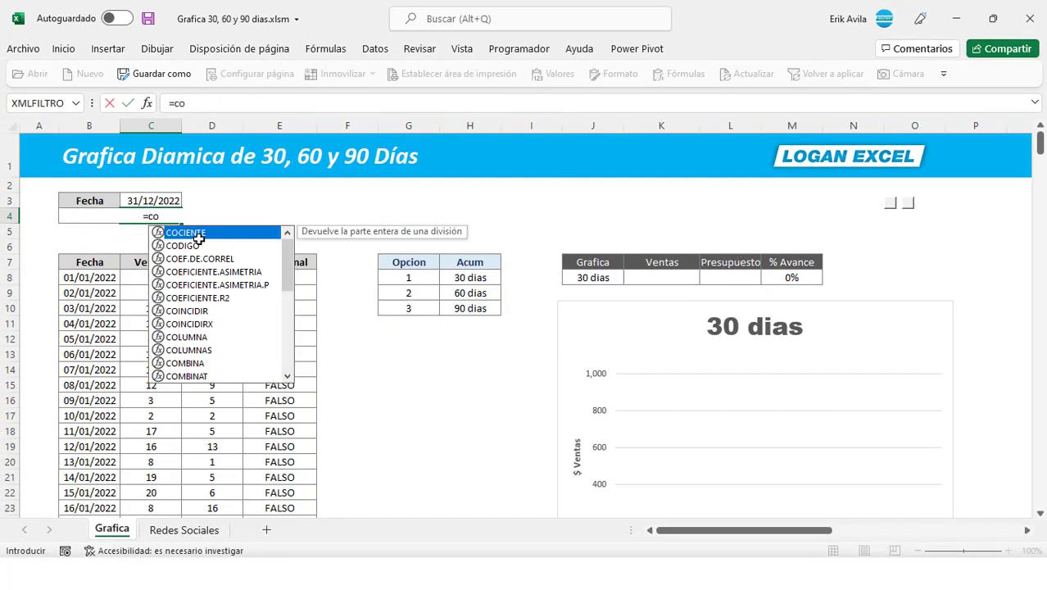
{"action": "type", "text": "m"}
{"action": "key", "text": "BackSpace"}
{"action": "type", "text": "o"}
{"action": "key", "text": "BackSpace"}
{"action": "type", "text": "i"}
{"action": "key", "text": "Tab"}
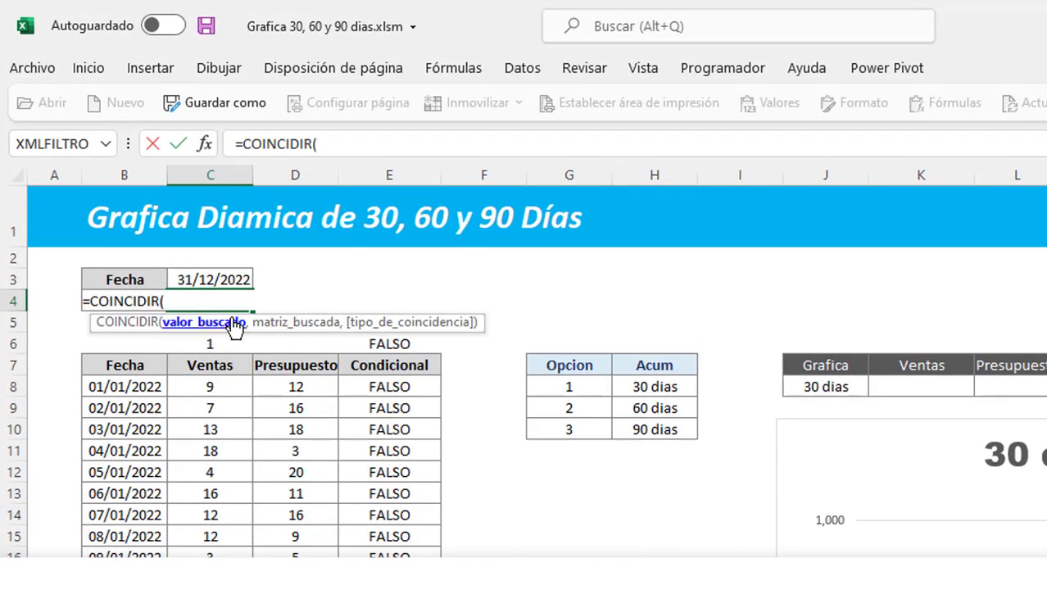
{"action": "left_click", "coordinate": [829, 388]}
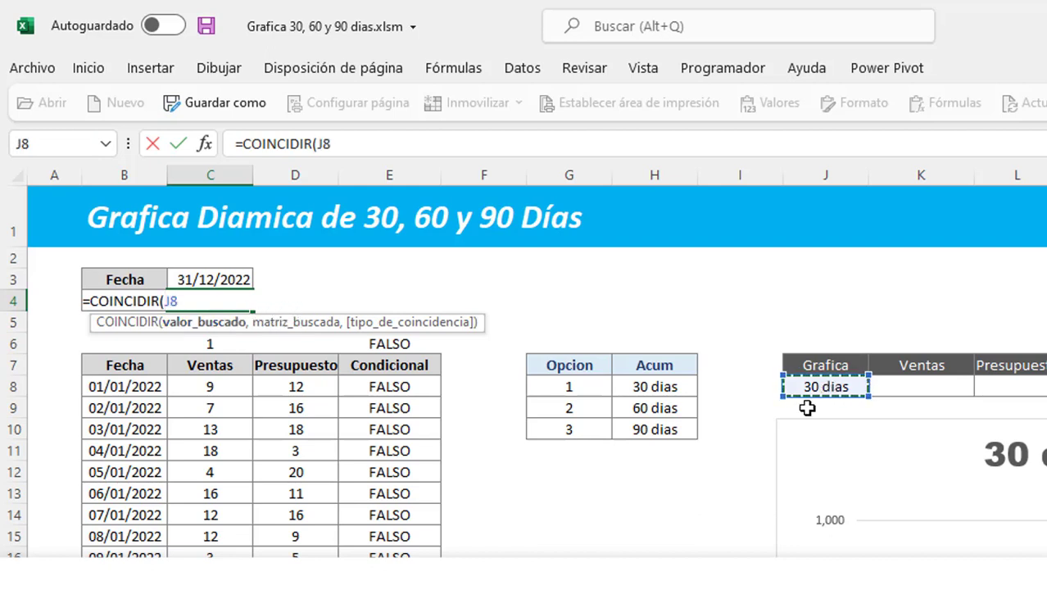
{"action": "type", "text": ","}
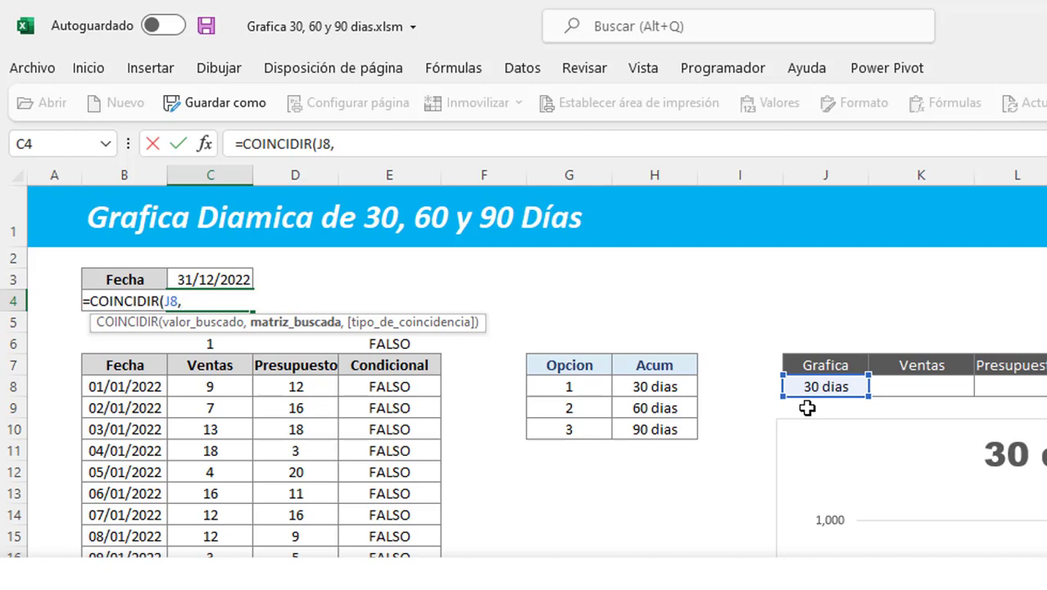
{"action": "left_click_drag", "start_coordinate": [667, 386], "coordinate": [669, 428]}
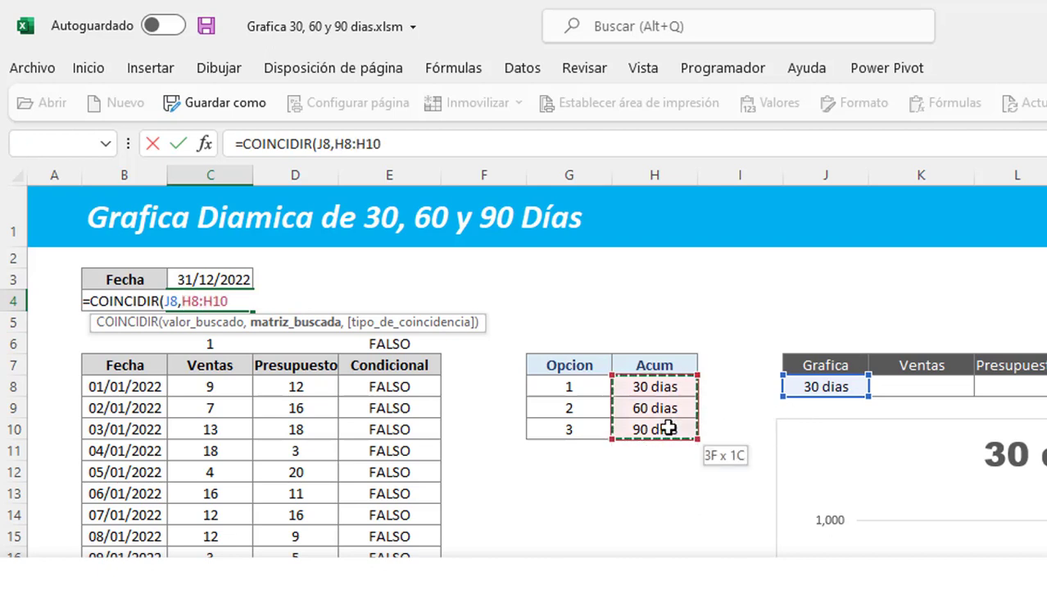
{"action": "key", "text": "F4"}
{"action": "type", "text": "$H$10,0"}
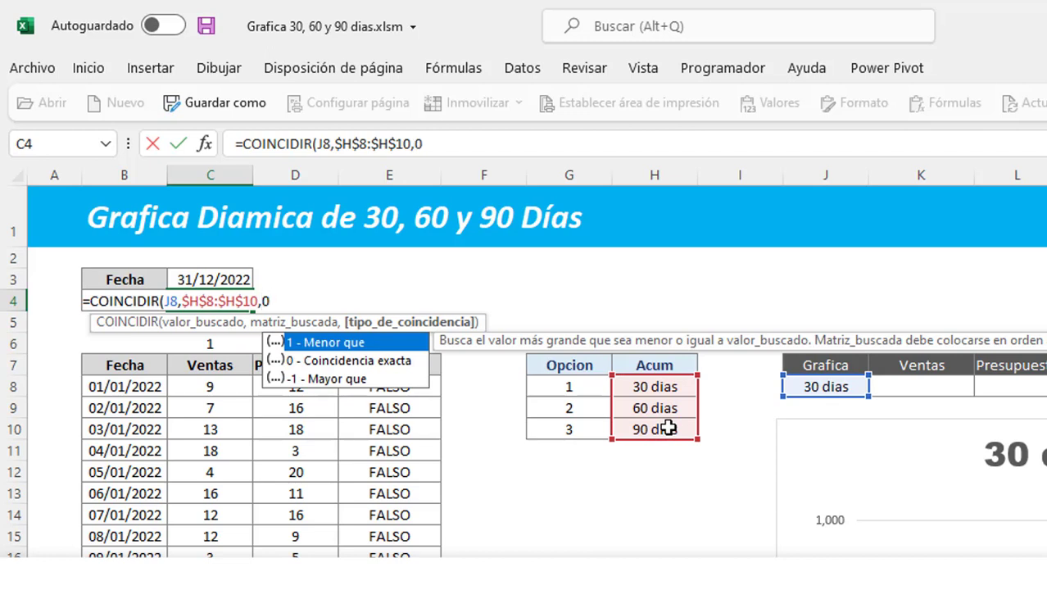
{"action": "type", "text": ")"}
{"action": "key", "text": "Return"}
Test the J8 dropdown with 60 dias (Opcion 2), then switch back to 30 dias
{"action": "key", "text": "Up"}
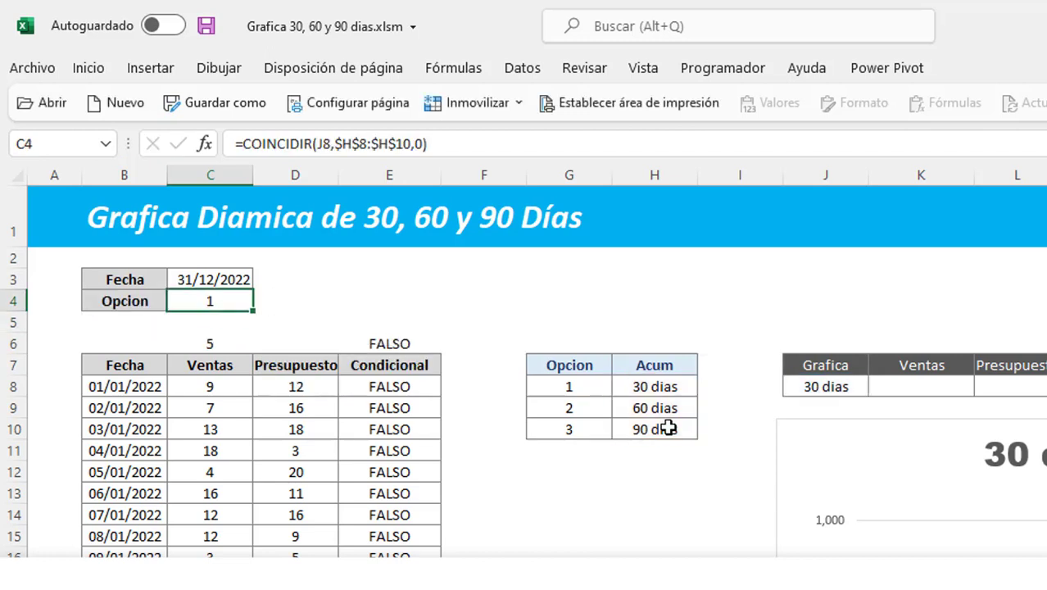
{"action": "left_click", "coordinate": [845, 380]}
{"action": "left_click", "coordinate": [876, 387]}
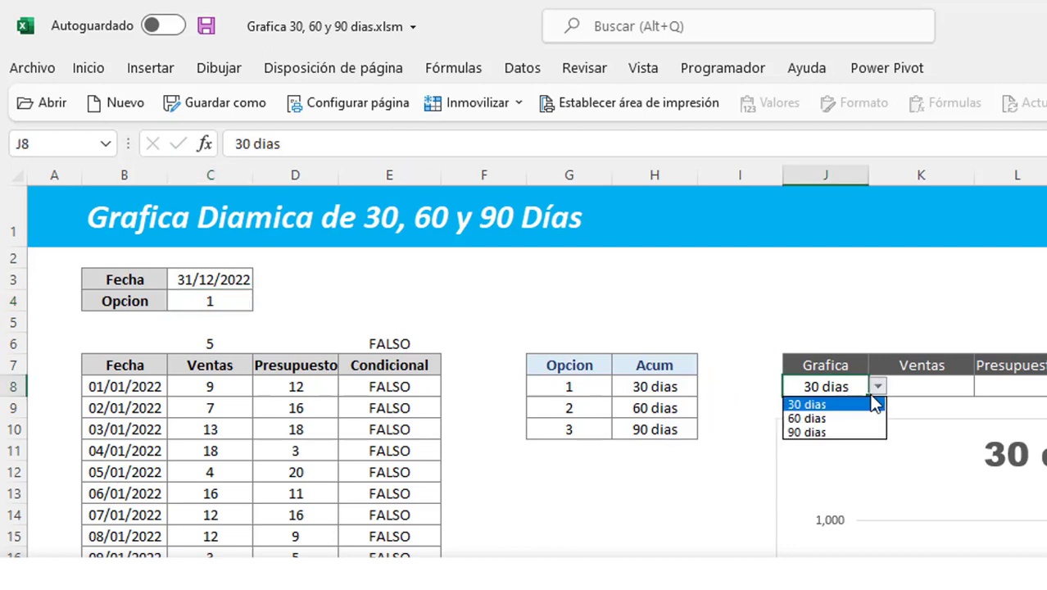
{"action": "left_click", "coordinate": [869, 418]}
{"action": "left_click", "coordinate": [220, 300]}
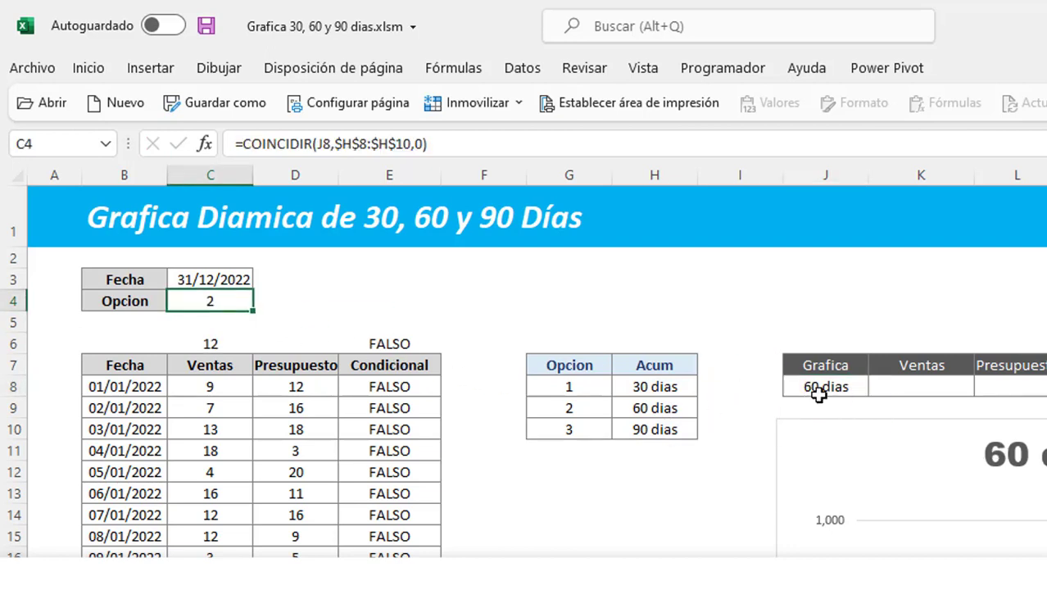
{"action": "left_click", "coordinate": [819, 386]}
{"action": "key", "text": "ctrl+z"}
{"action": "left_click", "coordinate": [889, 327]}
Check the Fecha value in C3 and select K8 for the Ventas total
{"action": "left_click", "coordinate": [918, 386]}
{"action": "left_click", "coordinate": [922, 366]}
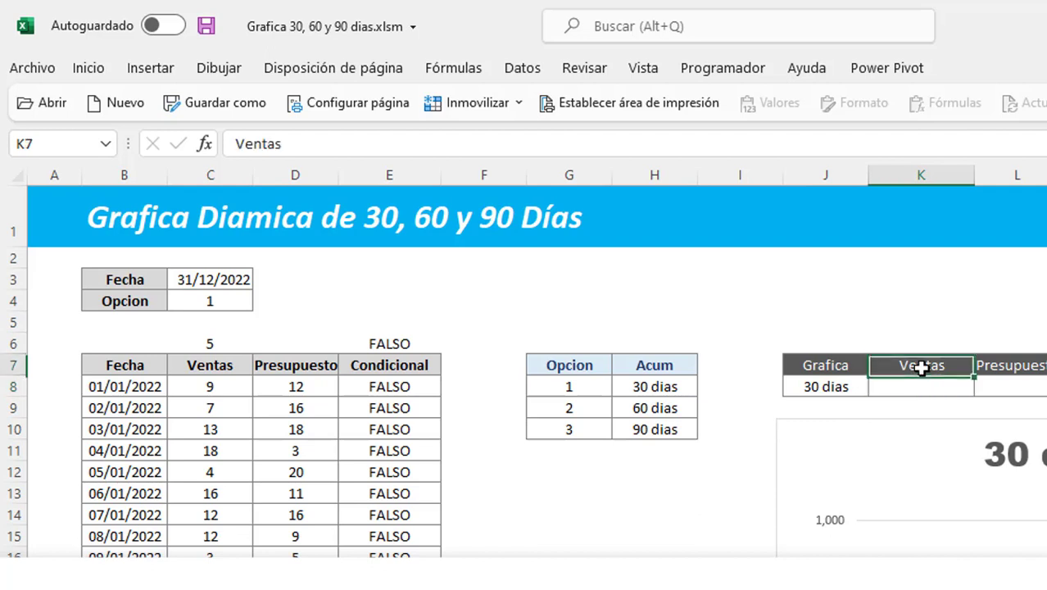
{"action": "left_click", "coordinate": [926, 386]}
{"action": "scroll", "coordinate": [924, 440], "scroll_direction": "down", "scroll_amount": 2}
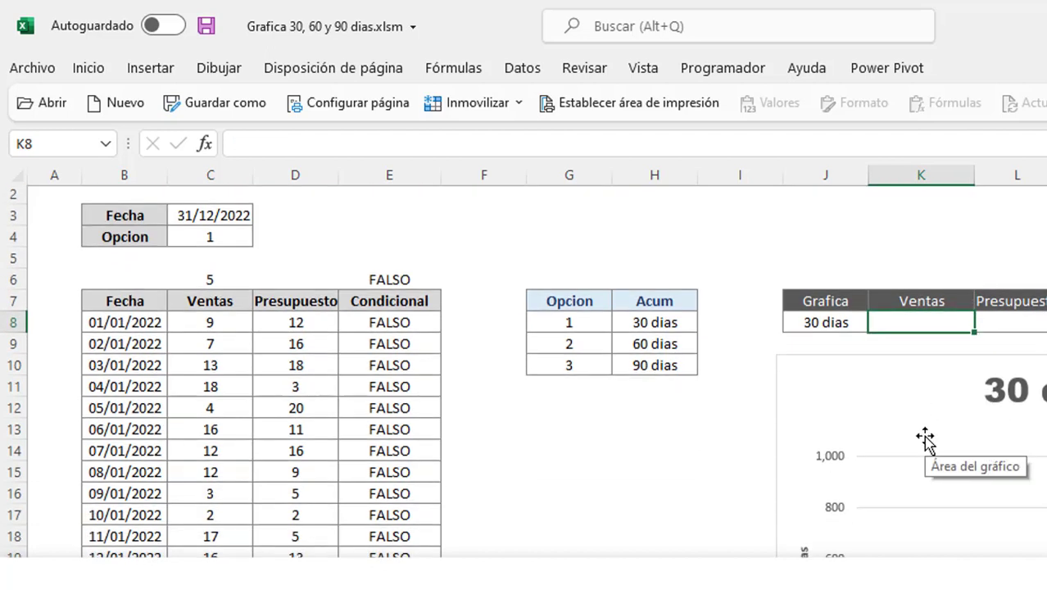
{"action": "left_click", "coordinate": [840, 259]}
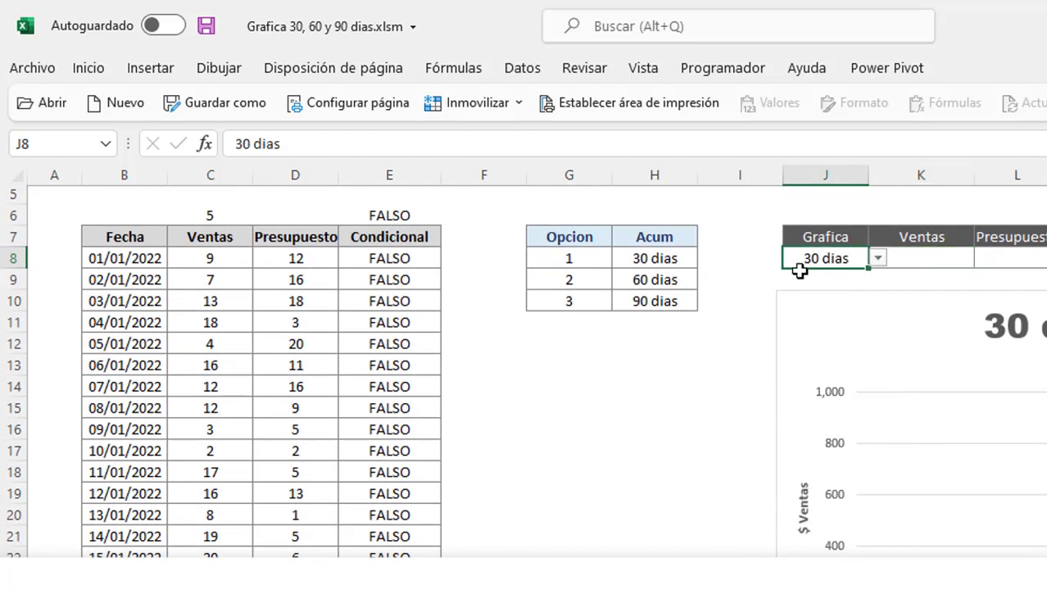
{"action": "scroll", "coordinate": [345, 287], "scroll_direction": "up", "scroll_amount": 1}
{"action": "left_click", "coordinate": [209, 215]}
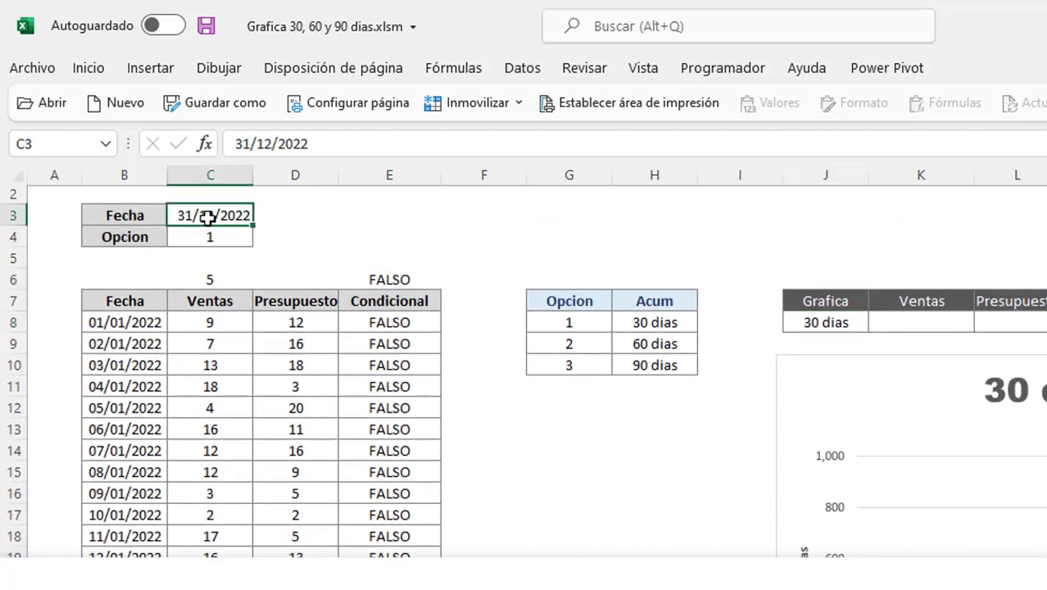
{"action": "scroll", "coordinate": [866, 376], "scroll_direction": "up", "scroll_amount": 1}
{"action": "left_click", "coordinate": [918, 386]}
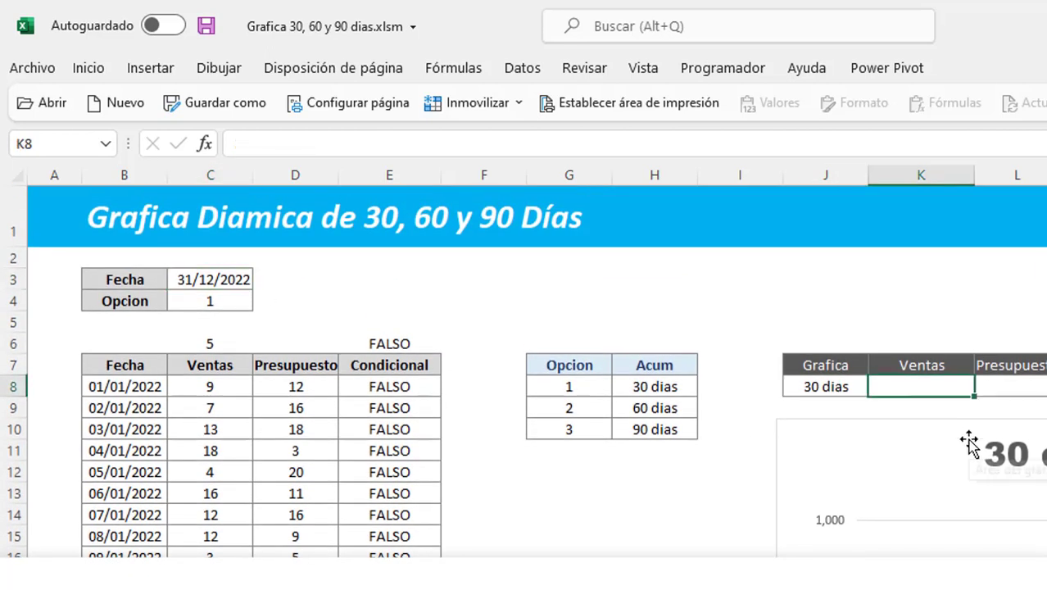
Insert SUMAR.SI.CONJUNTO in K8 with sum range $C$8:$C$372
{"action": "type", "text": "=su"}
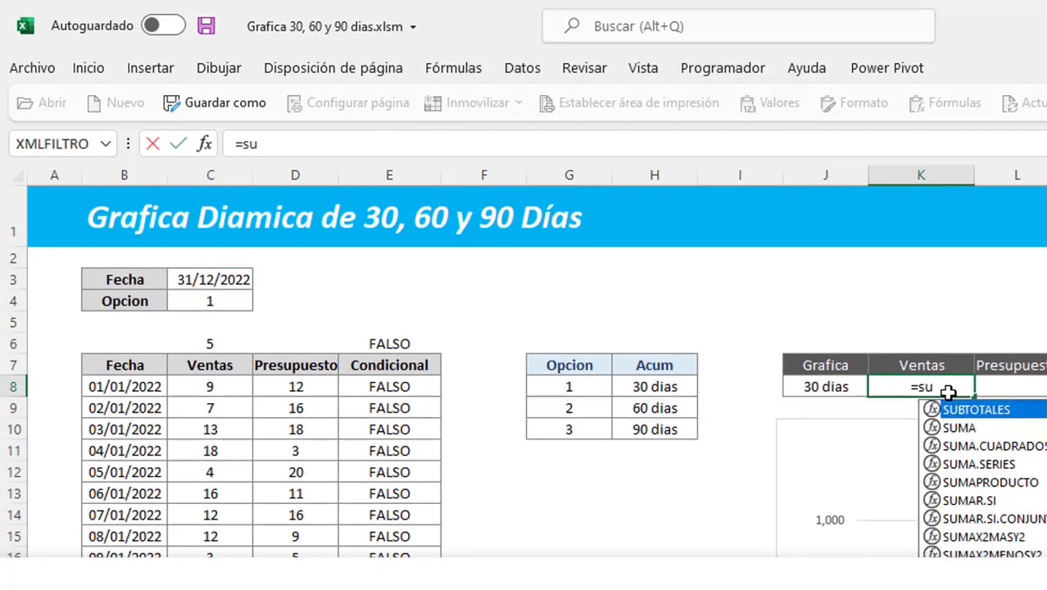
{"action": "type", "text": "ma"}
{"action": "double_click", "coordinate": [983, 500]}
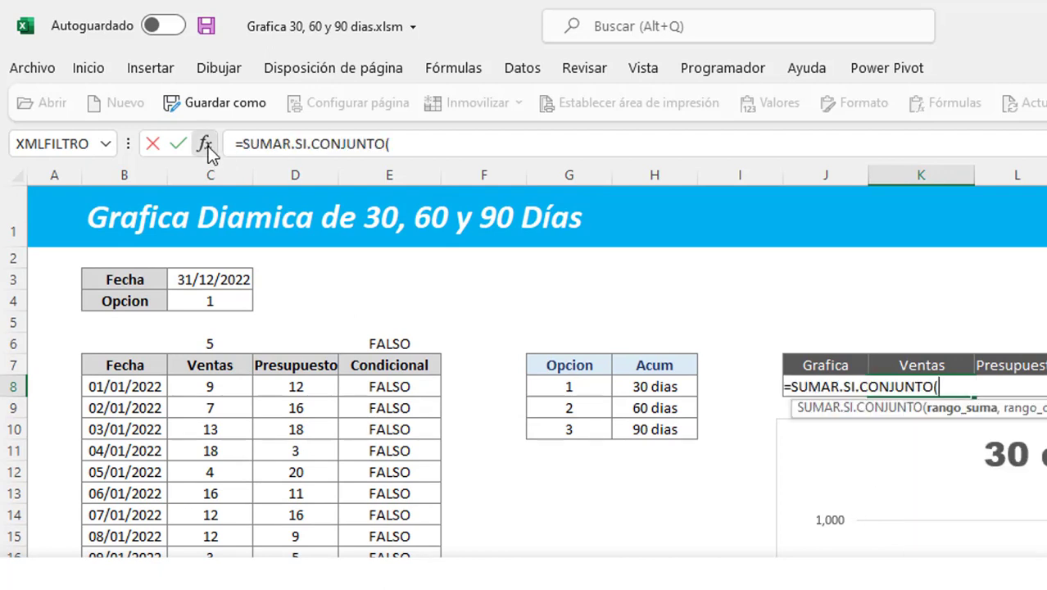
{"action": "left_click", "coordinate": [205, 144]}
{"action": "left_click_drag", "start_coordinate": [856, 347], "coordinate": [887, 371]}
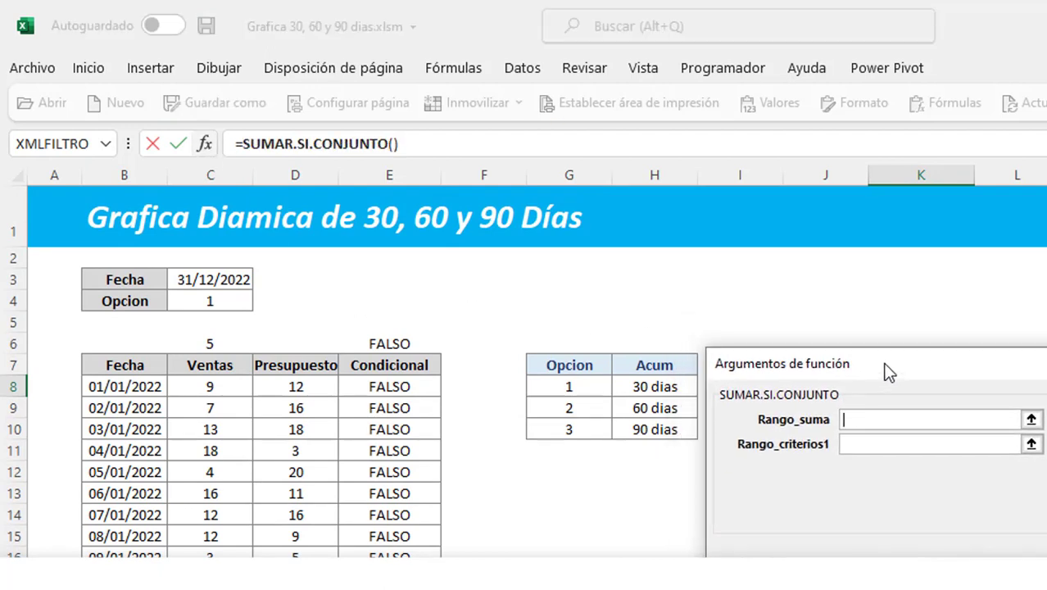
{"action": "left_click", "coordinate": [215, 380]}
{"action": "key", "text": "ctrl+shift+Down"}
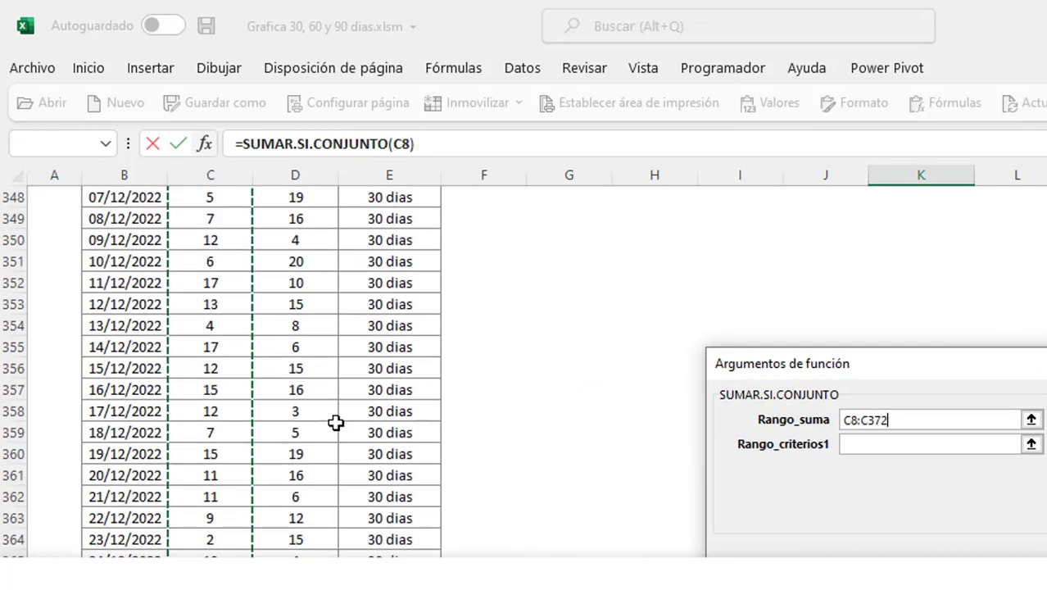
{"action": "key", "text": "shift+Up"}
{"action": "key", "text": "shift+Up"}
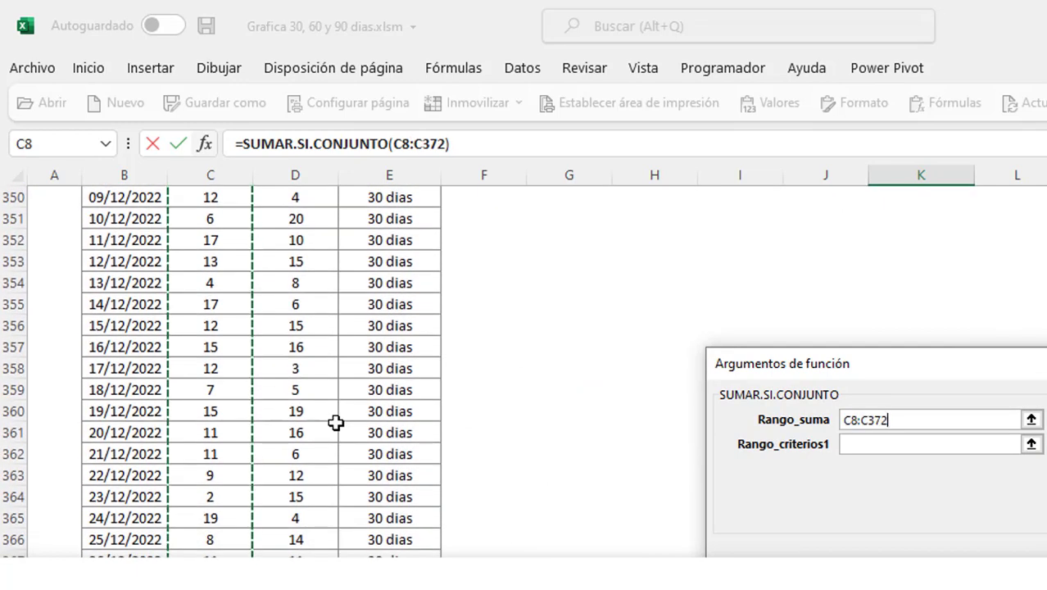
{"action": "key", "text": "F4"}
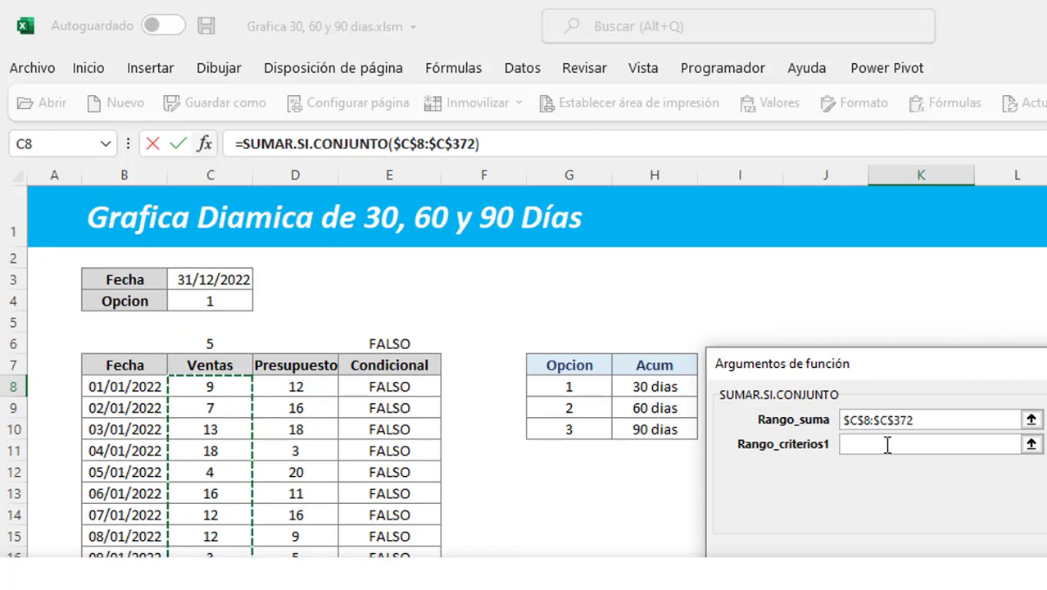
Set criteria range $E$8:$E$372 and criterion J8, then confirm the formula (328)
{"action": "left_click", "coordinate": [887, 444]}
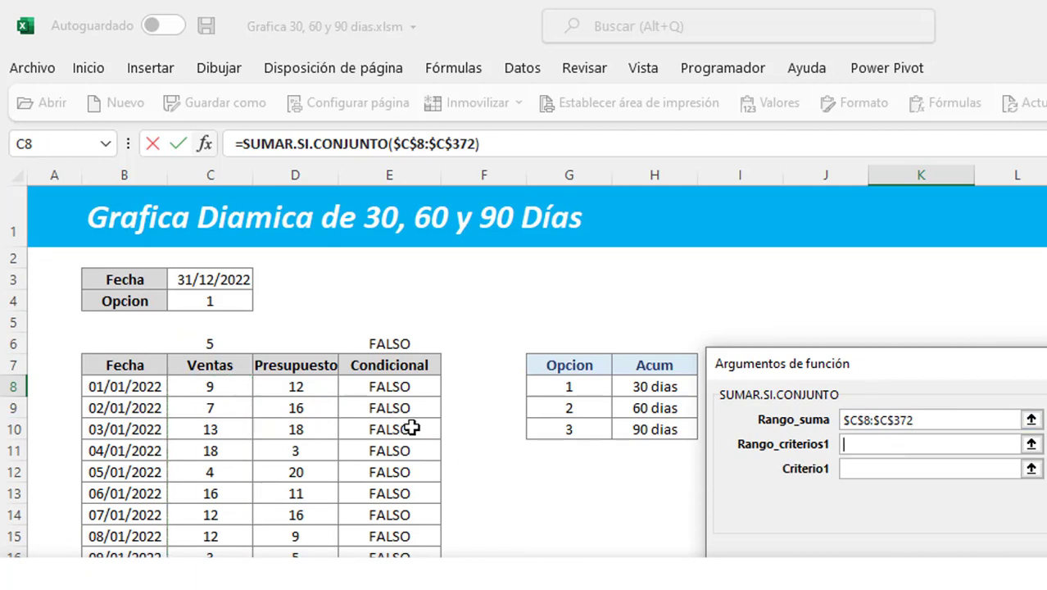
{"action": "left_click", "coordinate": [390, 391]}
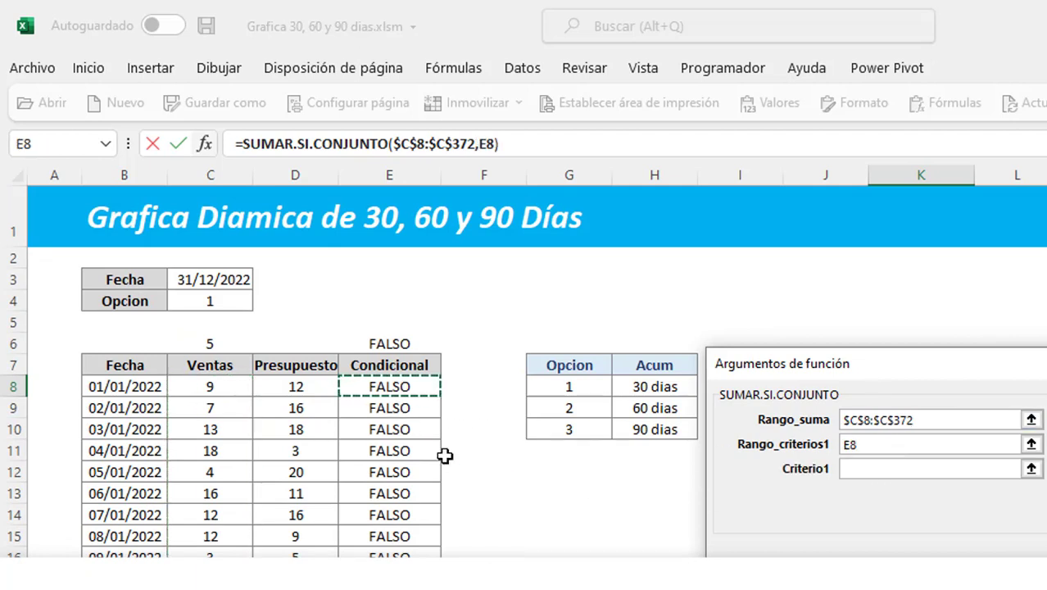
{"action": "key", "text": "ctrl+shift+Down"}
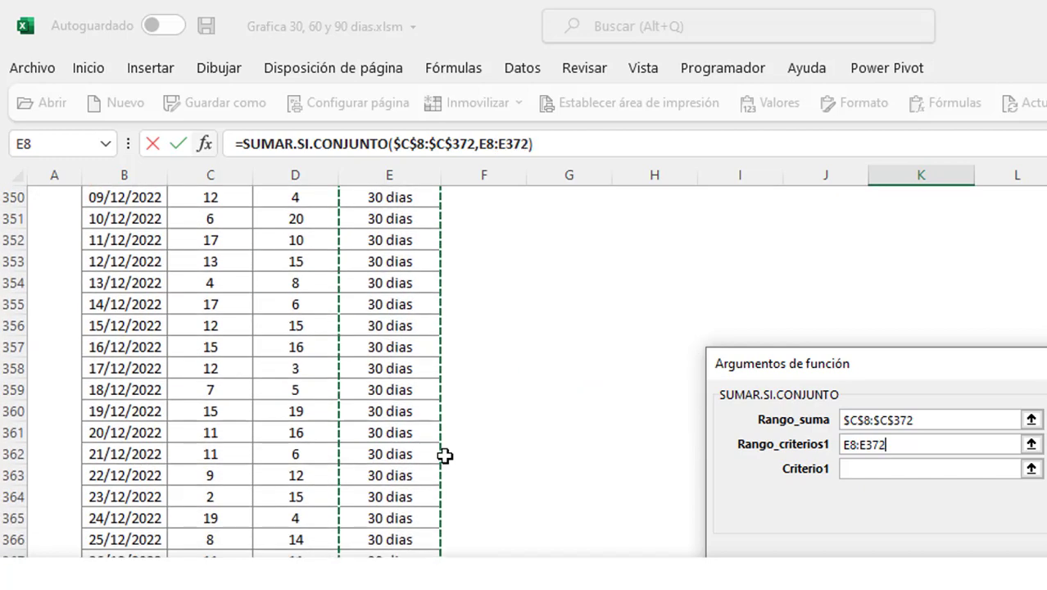
{"action": "key", "text": "F4"}
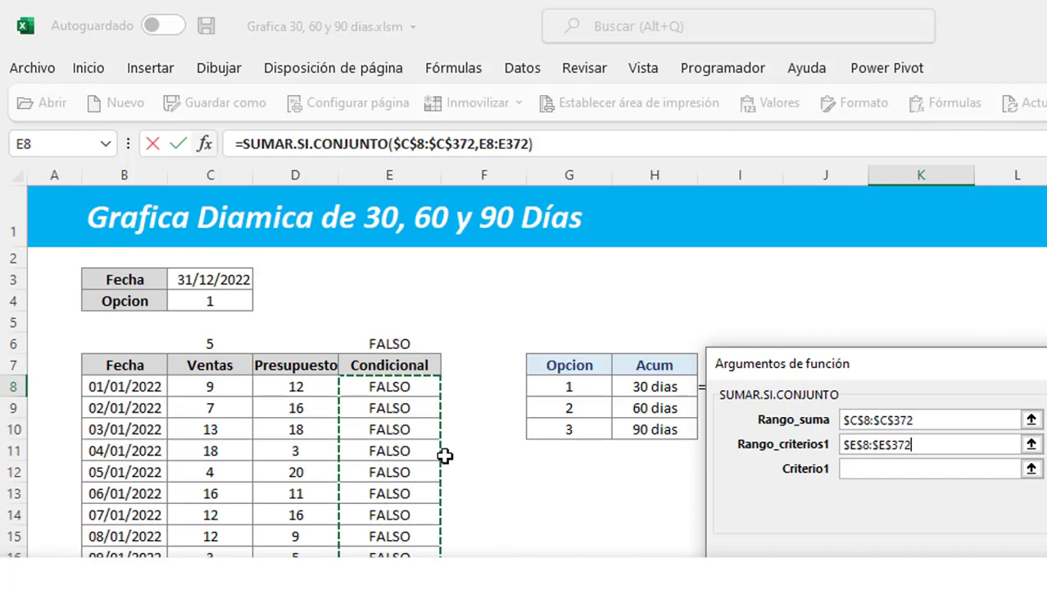
{"action": "left_click", "coordinate": [888, 469]}
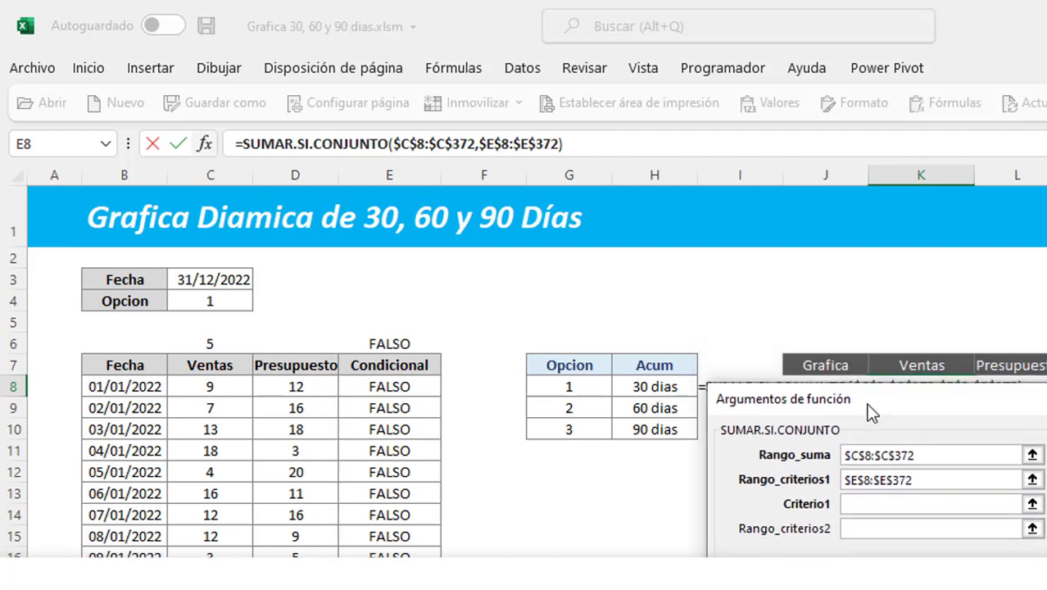
{"action": "left_click", "coordinate": [822, 361]}
{"action": "key", "text": "Down"}
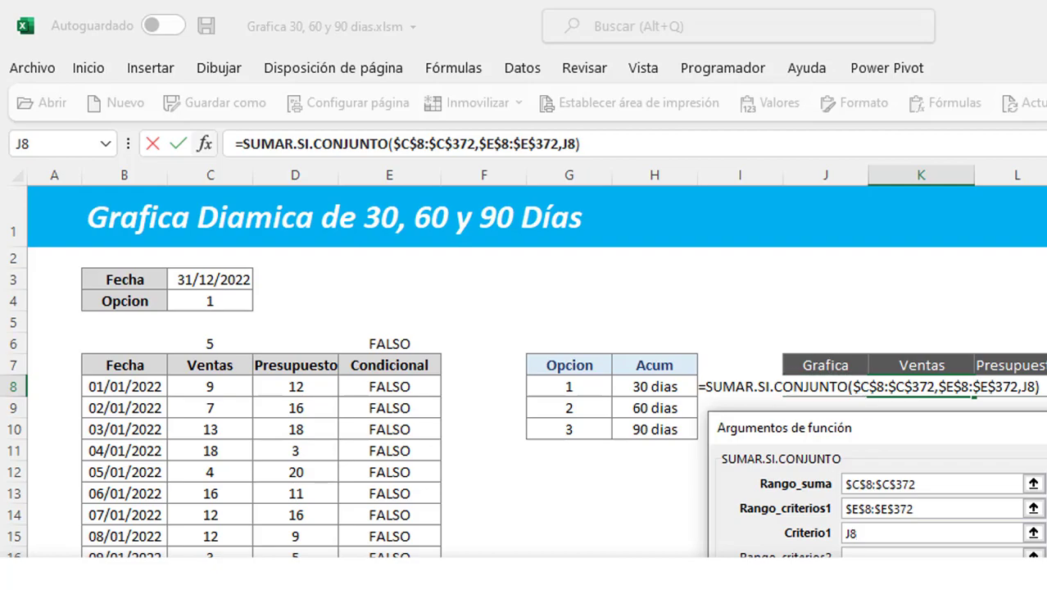
{"action": "key", "text": "Return"}
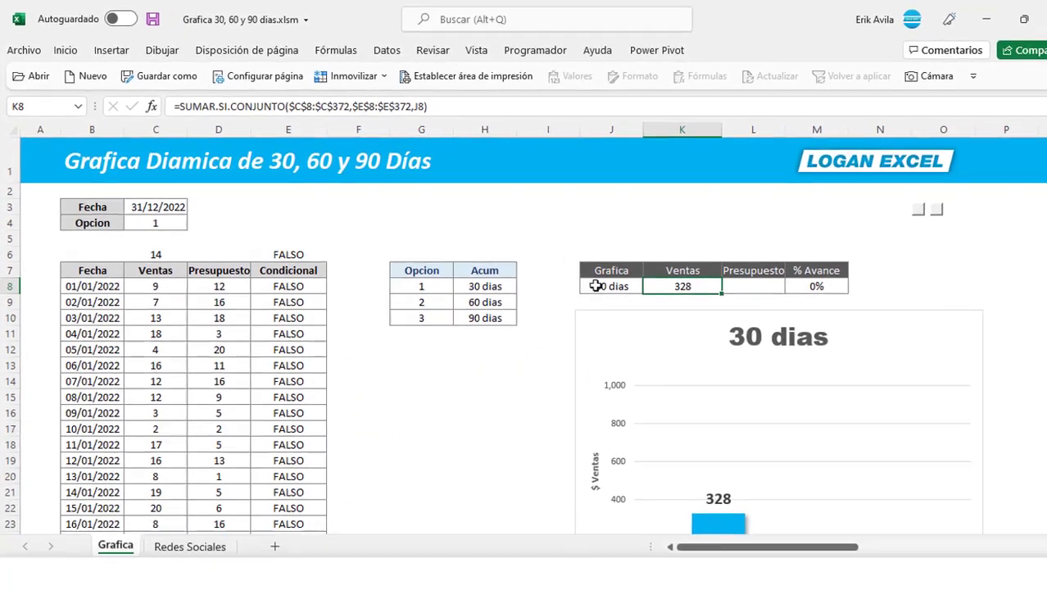
Switch the J8 period to 60 dias (625), then to 90 dias (929)
{"action": "left_click", "coordinate": [610, 278]}
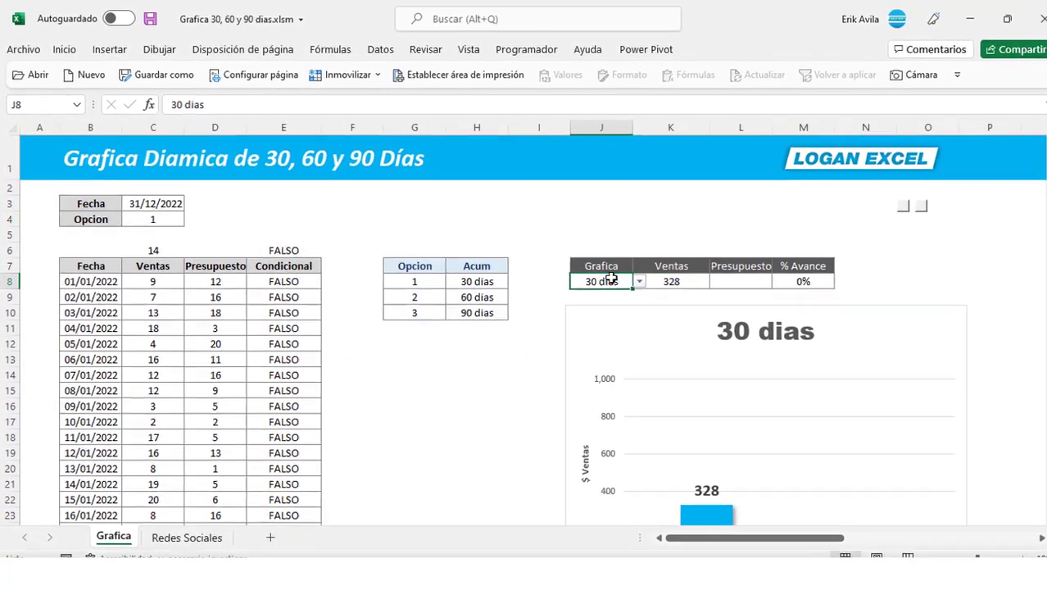
{"action": "left_click", "coordinate": [639, 281]}
{"action": "left_click", "coordinate": [627, 305]}
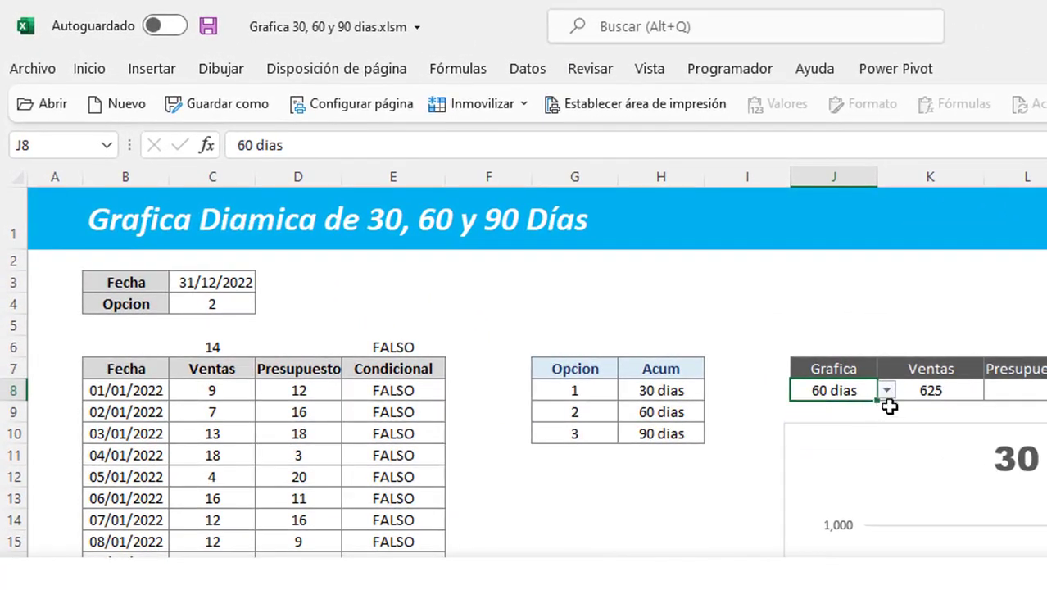
{"action": "left_click", "coordinate": [935, 391]}
{"action": "left_click", "coordinate": [859, 391]}
{"action": "left_click", "coordinate": [886, 391]}
{"action": "left_click", "coordinate": [851, 438]}
Copy the Ventas total formula from K8 into Presupuesto cell L8
{"action": "left_click", "coordinate": [926, 392]}
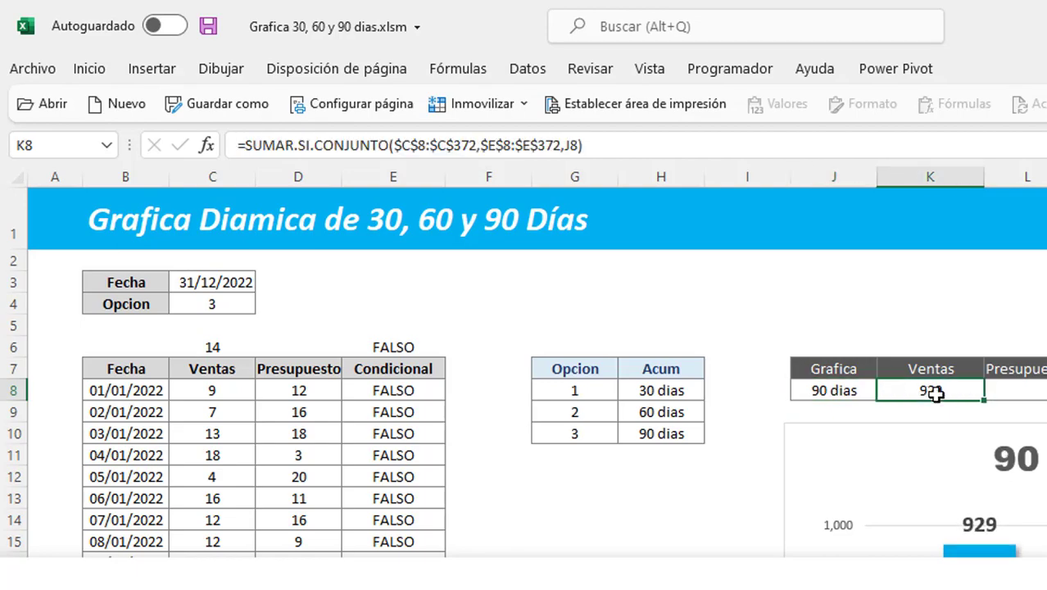
{"action": "key", "text": "ctrl+c"}
{"action": "left_click", "coordinate": [1011, 392]}
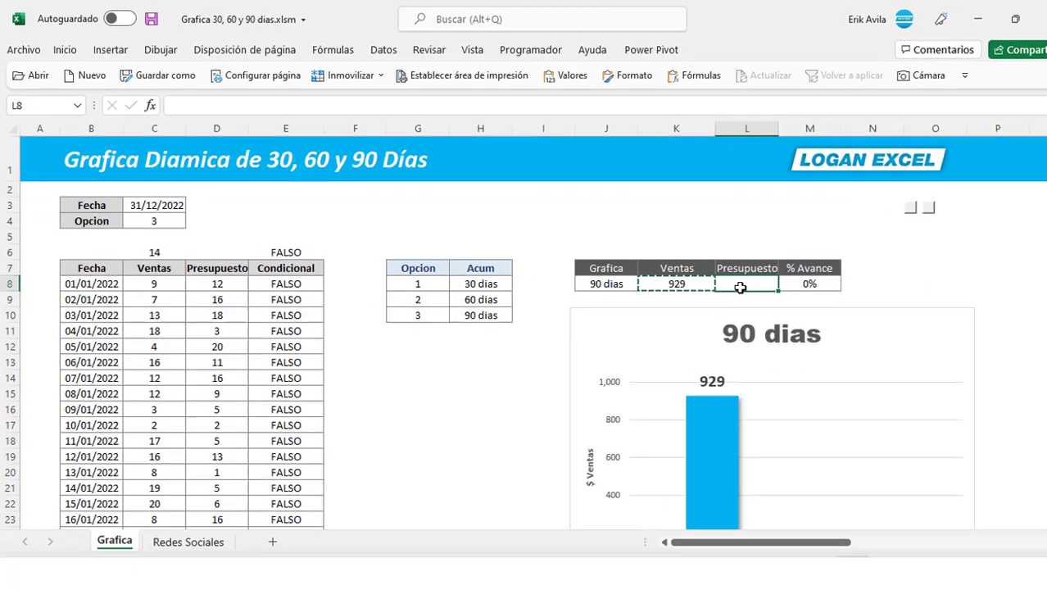
{"action": "key", "text": "Return"}
Edit the L8 formula to sum Presupuesto column D by period J8, giving 1,023
{"action": "double_click", "coordinate": [724, 280]}
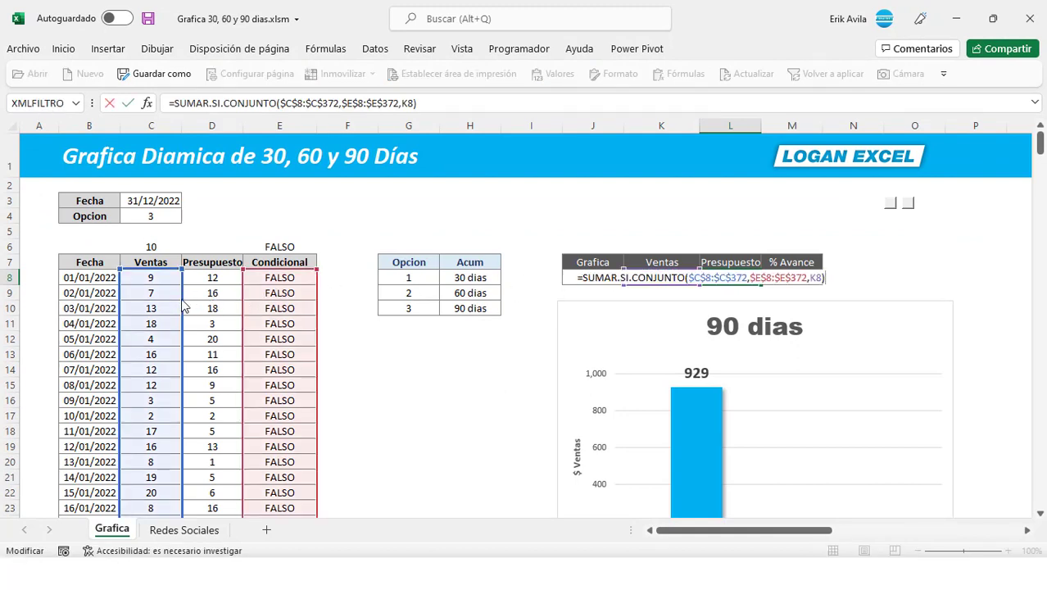
{"action": "left_click_drag", "start_coordinate": [184, 305], "coordinate": [190, 305]}
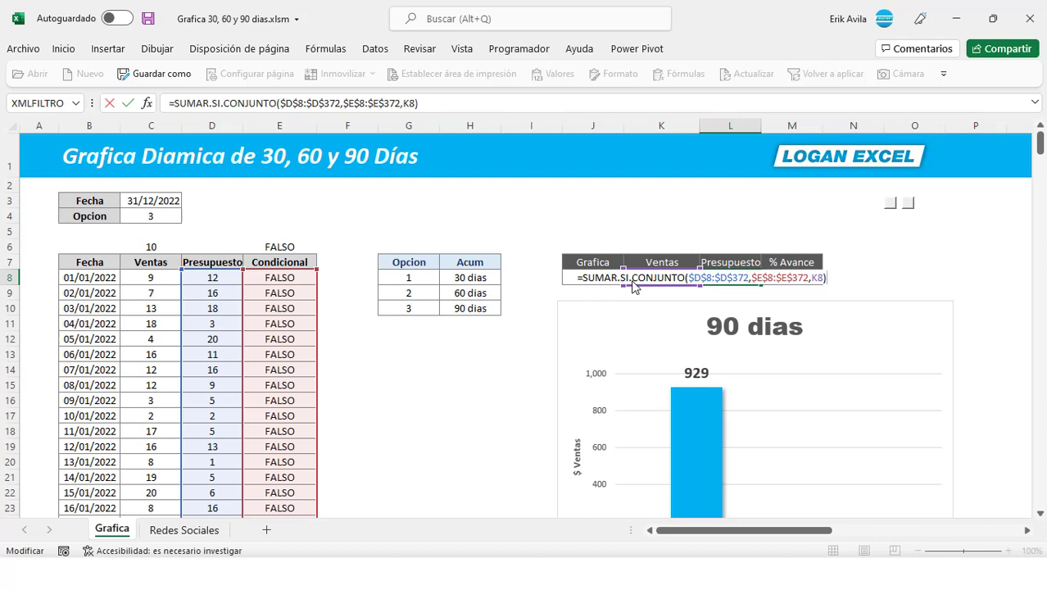
{"action": "left_click_drag", "start_coordinate": [632, 285], "coordinate": [621, 283]}
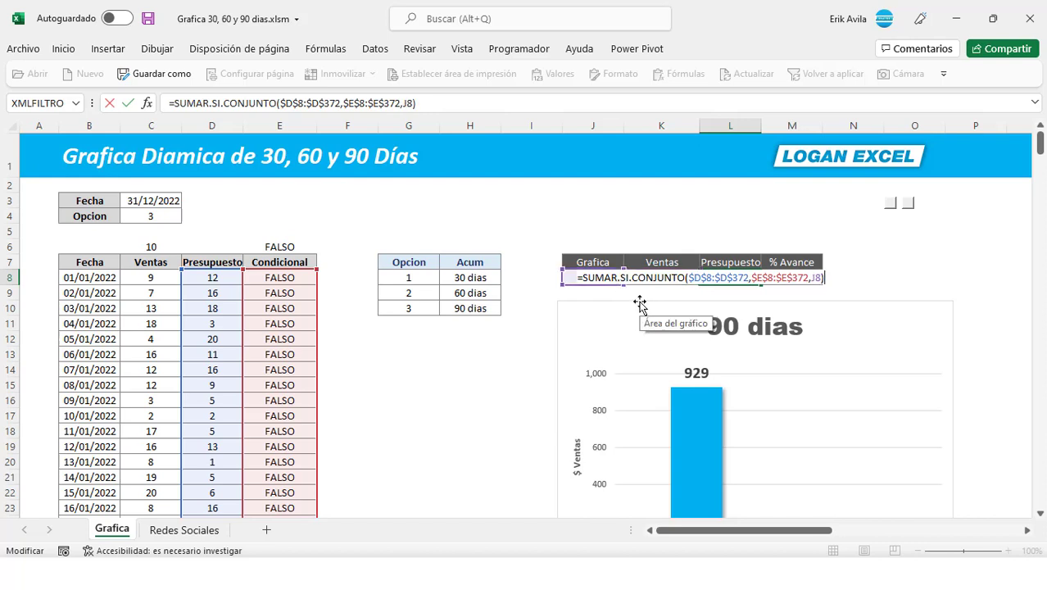
{"action": "key", "text": "shift+Tab"}
Review the K8 and L8 total formulas without changing them
{"action": "key", "text": "F2"}
{"action": "key", "text": "Escape"}
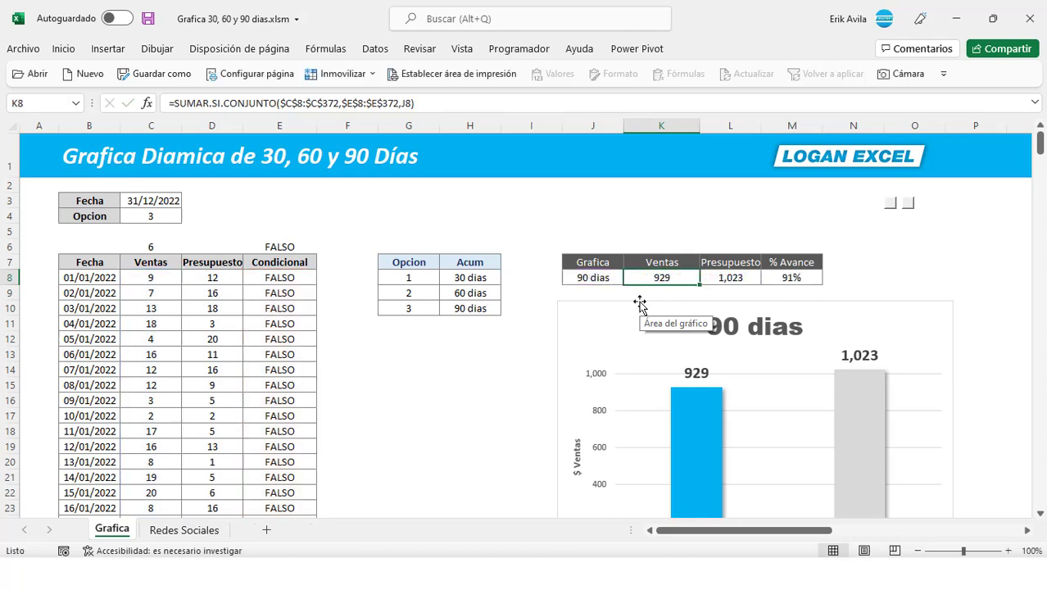
{"action": "key", "text": "Tab"}
{"action": "key", "text": "F2"}
{"action": "key", "text": "Escape"}
Test the J8 dropdown with 30 dias, then set it to 60 dias
{"action": "left_click", "coordinate": [606, 278]}
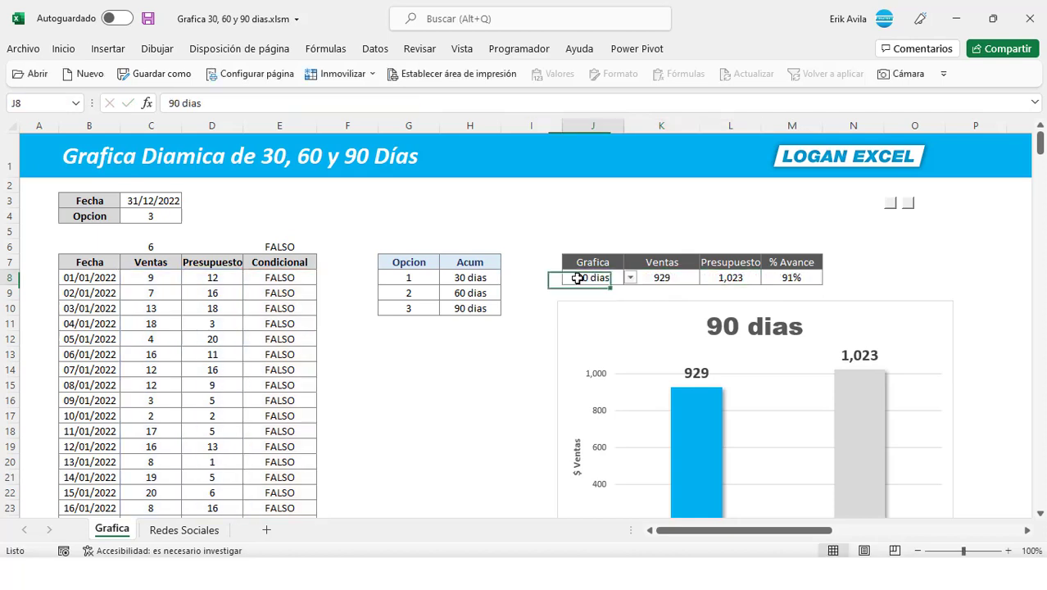
{"action": "left_click", "coordinate": [629, 278]}
{"action": "left_click", "coordinate": [622, 288]}
{"action": "left_click", "coordinate": [630, 278]}
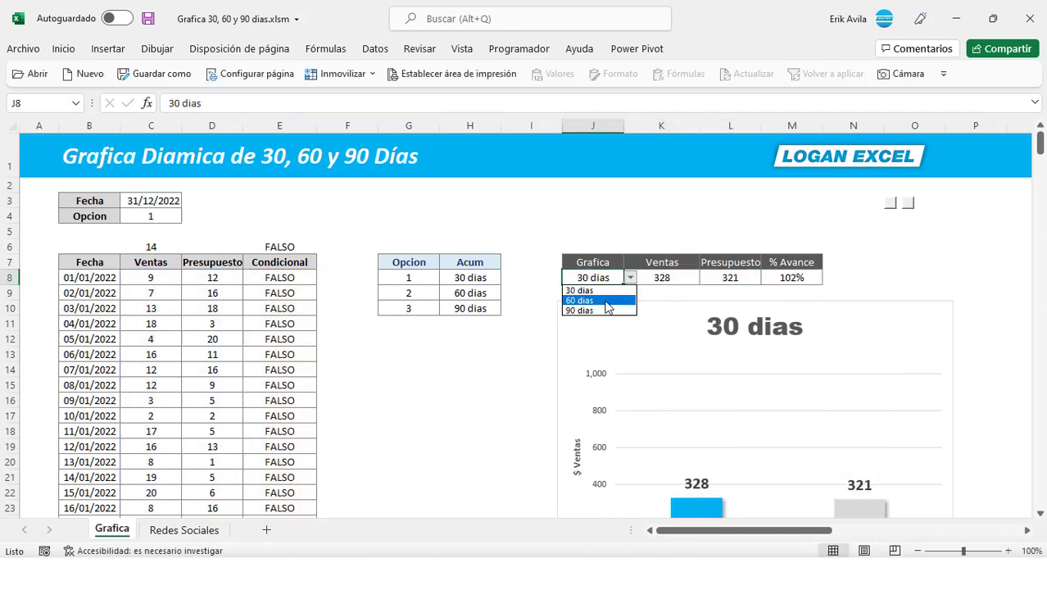
{"action": "left_click", "coordinate": [602, 299]}
{"action": "left_click", "coordinate": [542, 286]}
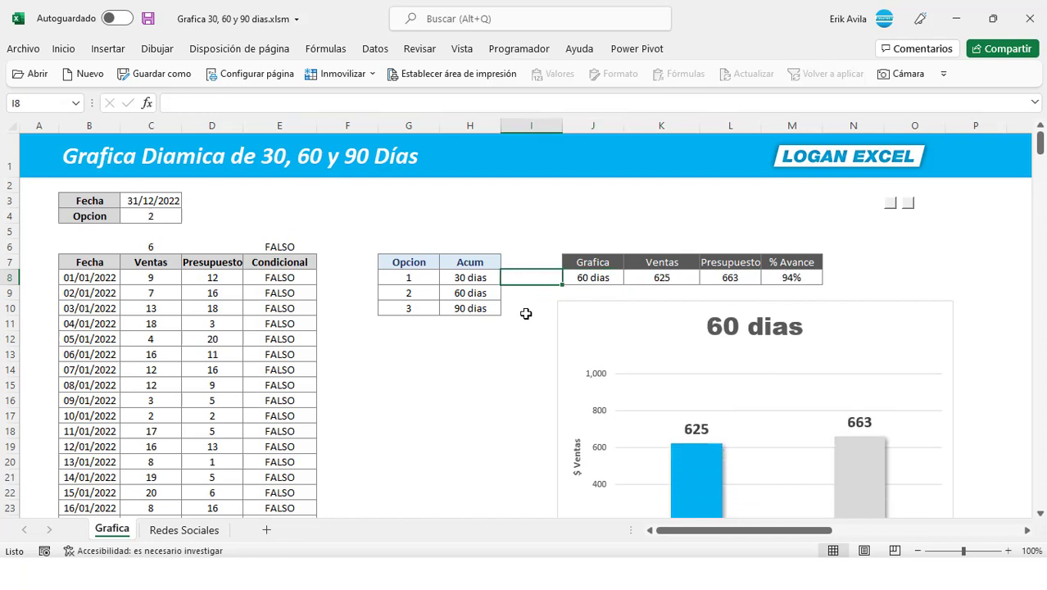
{"action": "left_click", "coordinate": [534, 309]}
Insert a clustered column chart of J7:L8 and move it left over the data table
{"action": "scroll", "coordinate": [544, 305], "scroll_direction": "down", "scroll_amount": 1}
{"action": "scroll", "coordinate": [680, 301], "scroll_direction": "down", "scroll_amount": 1}
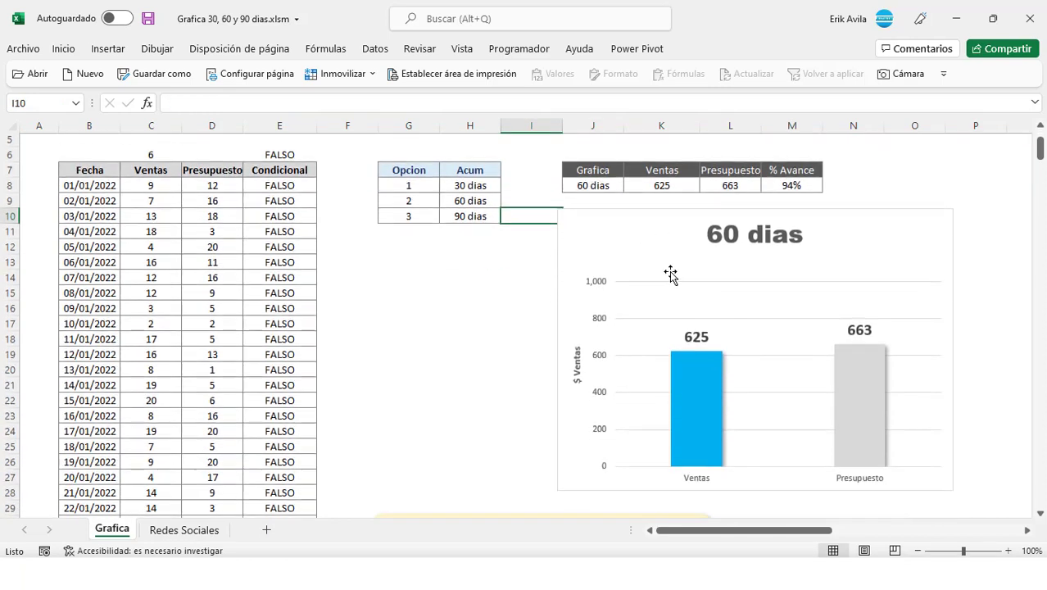
{"action": "left_click_drag", "start_coordinate": [598, 170], "coordinate": [725, 188]}
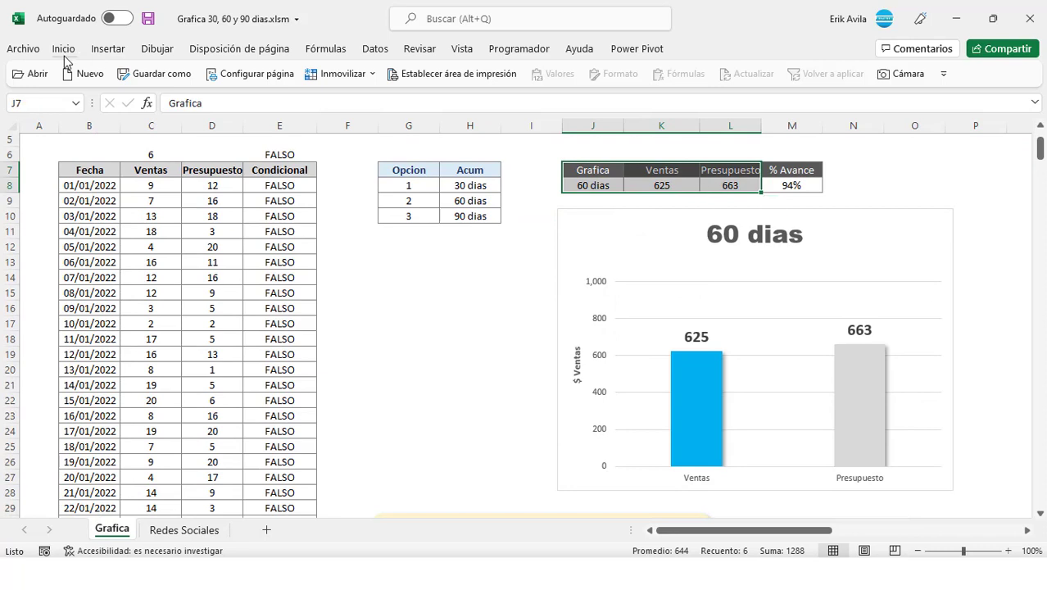
{"action": "left_click", "coordinate": [106, 51]}
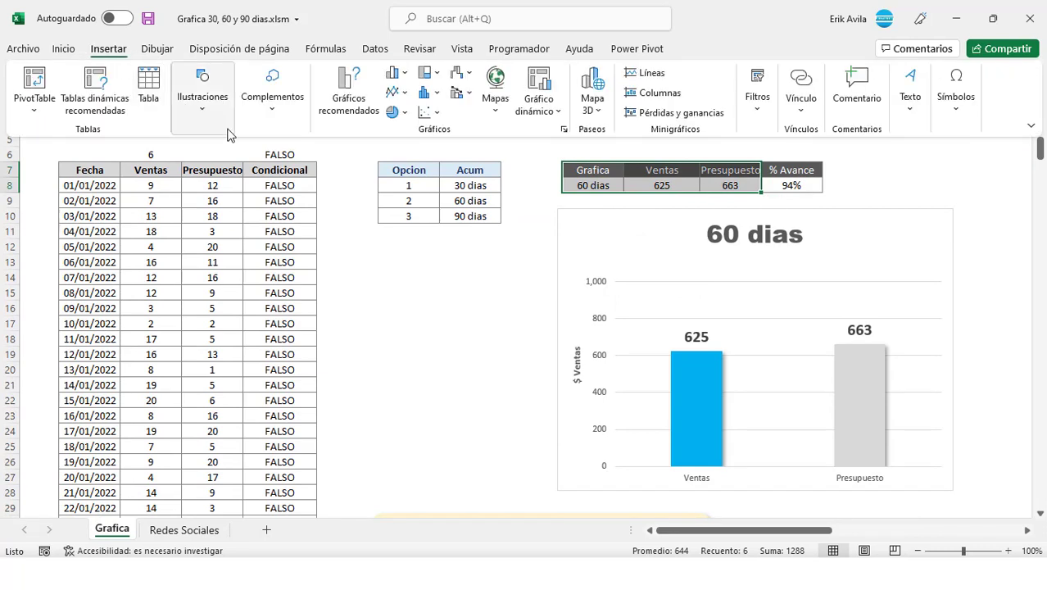
{"action": "left_click", "coordinate": [396, 72]}
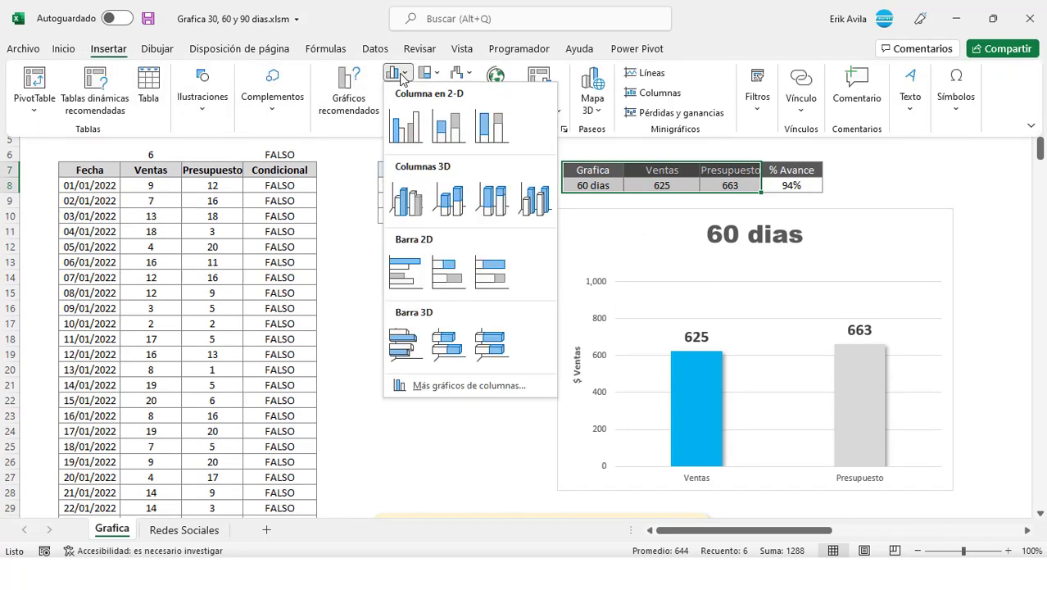
{"action": "left_click", "coordinate": [409, 127]}
{"action": "mouse_move", "coordinate": [490, 219]}
{"action": "left_mouse_down"}
{"action": "mouse_move", "coordinate": [479, 254]}
{"action": "mouse_move", "coordinate": [308, 248]}
{"action": "left_mouse_up"}
Cycle J8 through 30, 60 and 90 dias and inspect the new column chart
{"action": "left_click", "coordinate": [606, 185]}
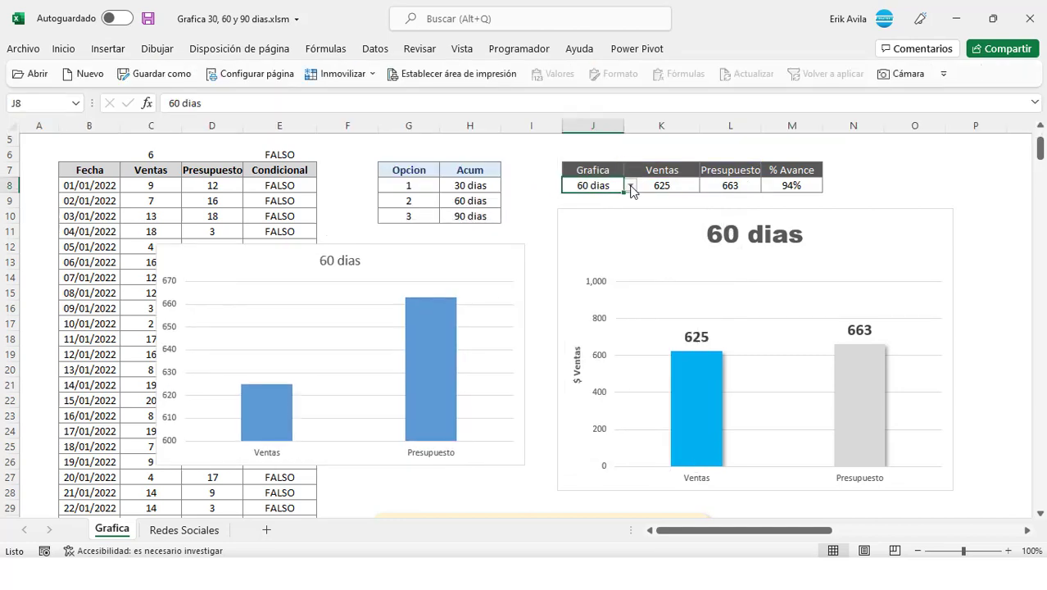
{"action": "left_click", "coordinate": [631, 187]}
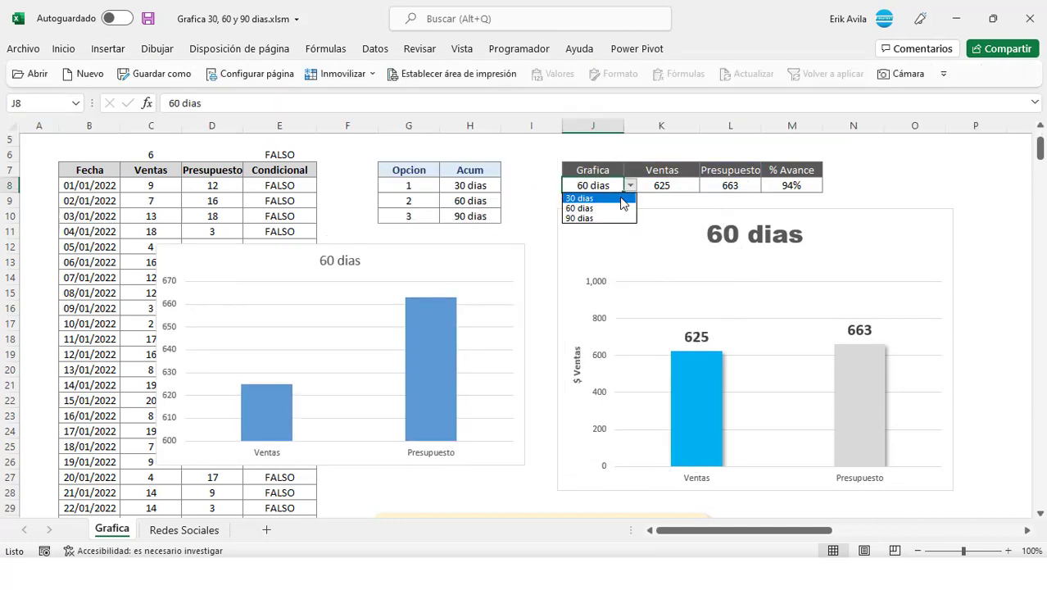
{"action": "left_click", "coordinate": [621, 198]}
{"action": "left_click", "coordinate": [629, 185]}
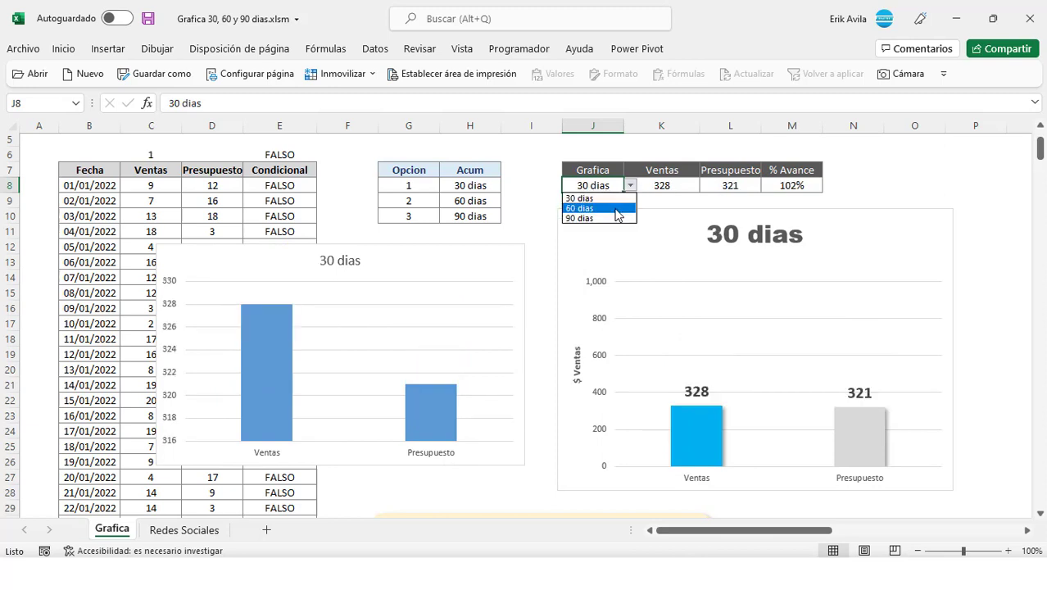
{"action": "left_click", "coordinate": [618, 208]}
{"action": "left_click", "coordinate": [629, 185]}
{"action": "left_click", "coordinate": [611, 216]}
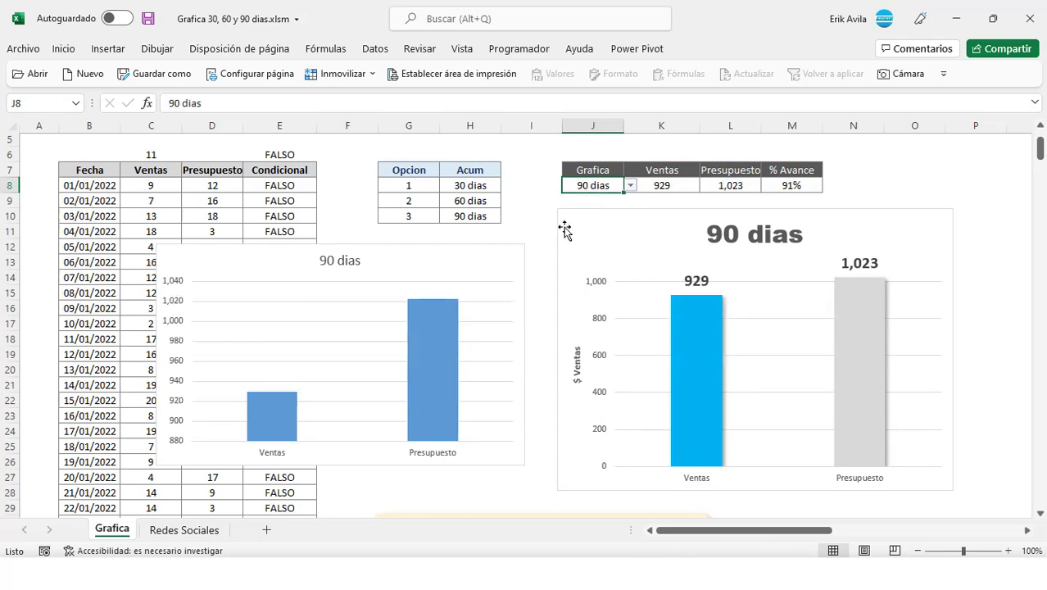
{"action": "left_click", "coordinate": [335, 284]}
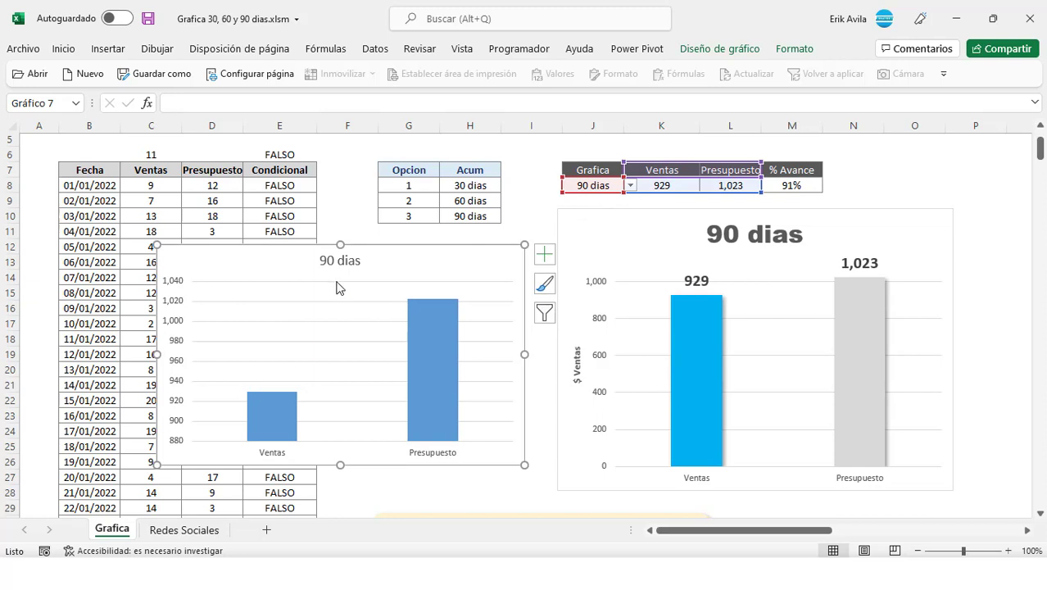
{"action": "left_click", "coordinate": [537, 200]}
Keep switching J8 among 30, 60 and 90 dias, ending on 30 dias (328 vs 321)
{"action": "left_click", "coordinate": [607, 188]}
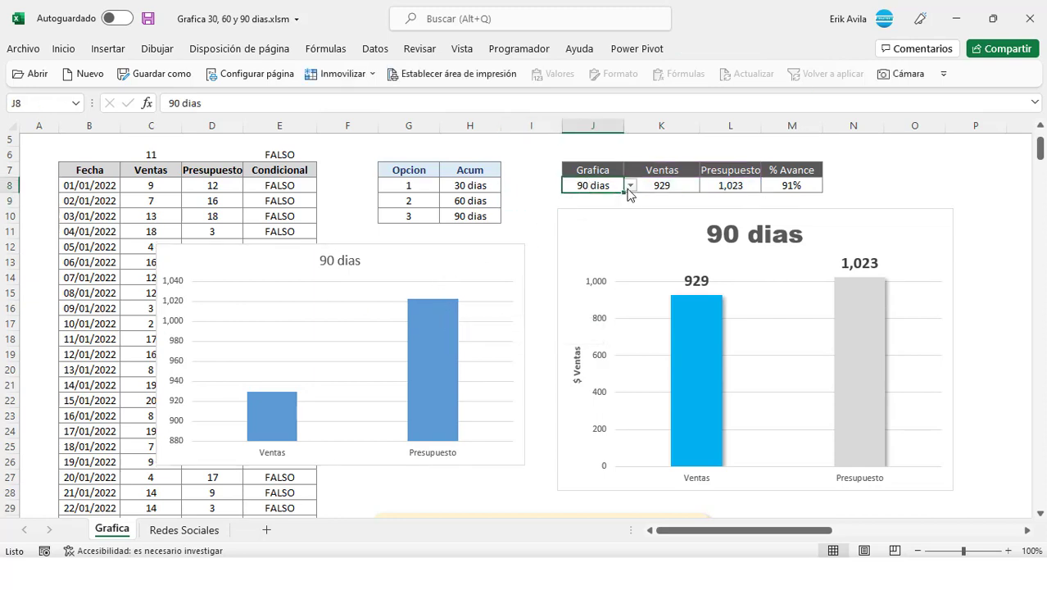
{"action": "left_click", "coordinate": [630, 185]}
{"action": "left_click", "coordinate": [613, 206]}
{"action": "left_click", "coordinate": [630, 186]}
{"action": "left_click", "coordinate": [613, 197]}
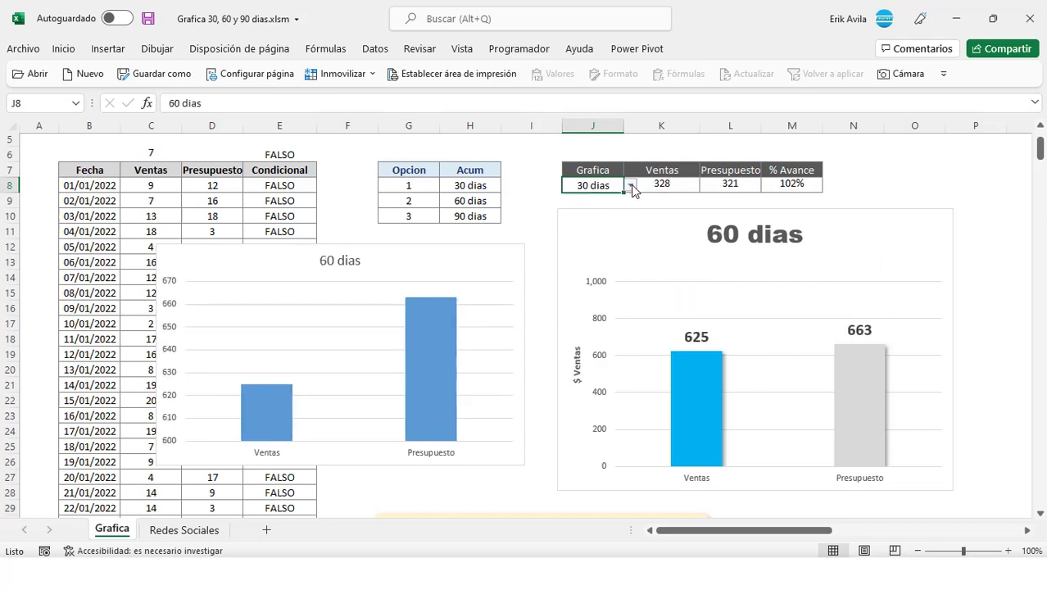
{"action": "left_click", "coordinate": [630, 185]}
{"action": "left_click", "coordinate": [612, 215]}
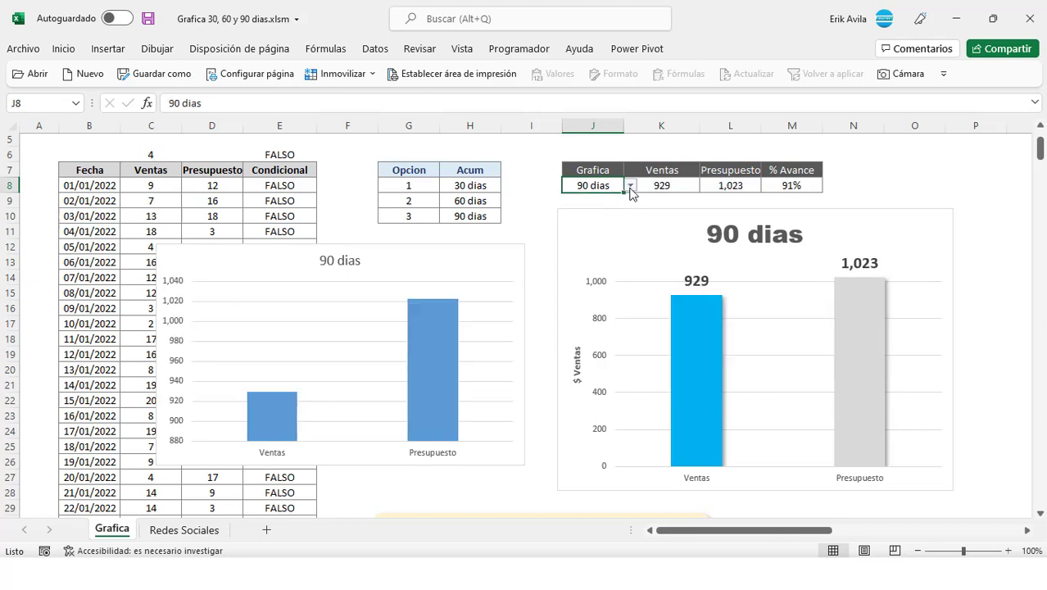
{"action": "left_click", "coordinate": [630, 185]}
{"action": "left_click", "coordinate": [613, 207]}
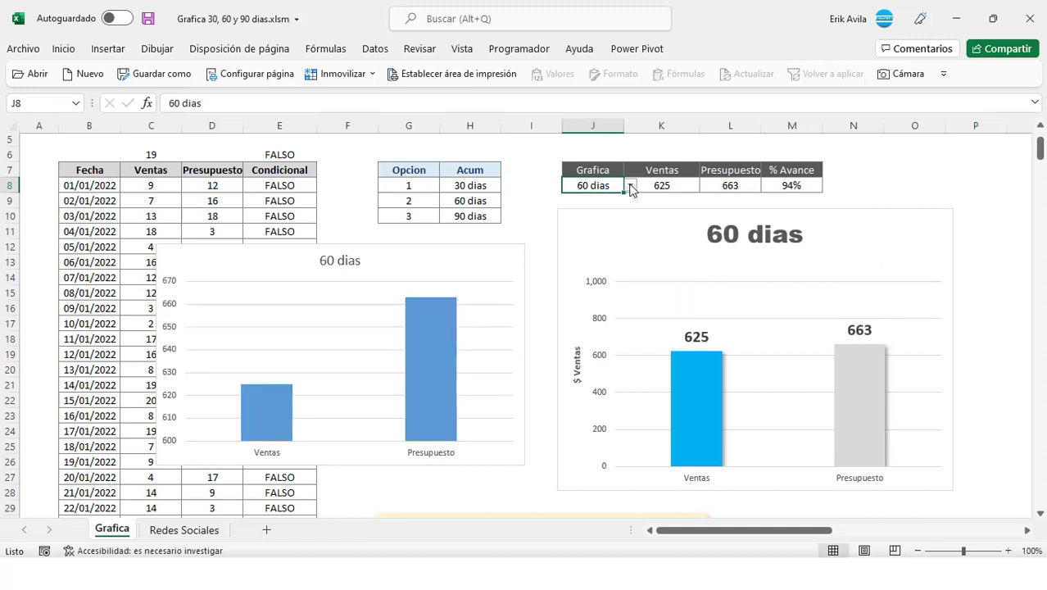
{"action": "left_click", "coordinate": [630, 185]}
{"action": "left_click", "coordinate": [613, 198]}
{"action": "left_click", "coordinate": [630, 185]}
{"action": "left_click", "coordinate": [612, 207]}
{"action": "left_click", "coordinate": [630, 185]}
{"action": "left_click", "coordinate": [606, 218]}
{"action": "left_click", "coordinate": [629, 185]}
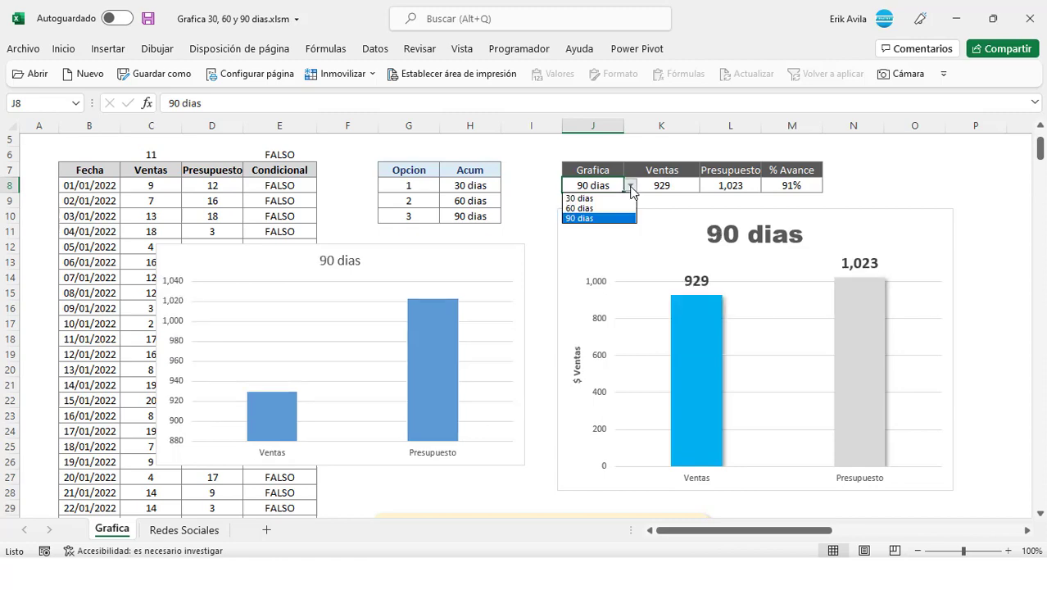
{"action": "left_click", "coordinate": [606, 208]}
{"action": "left_click", "coordinate": [629, 185]}
{"action": "left_click", "coordinate": [610, 198]}
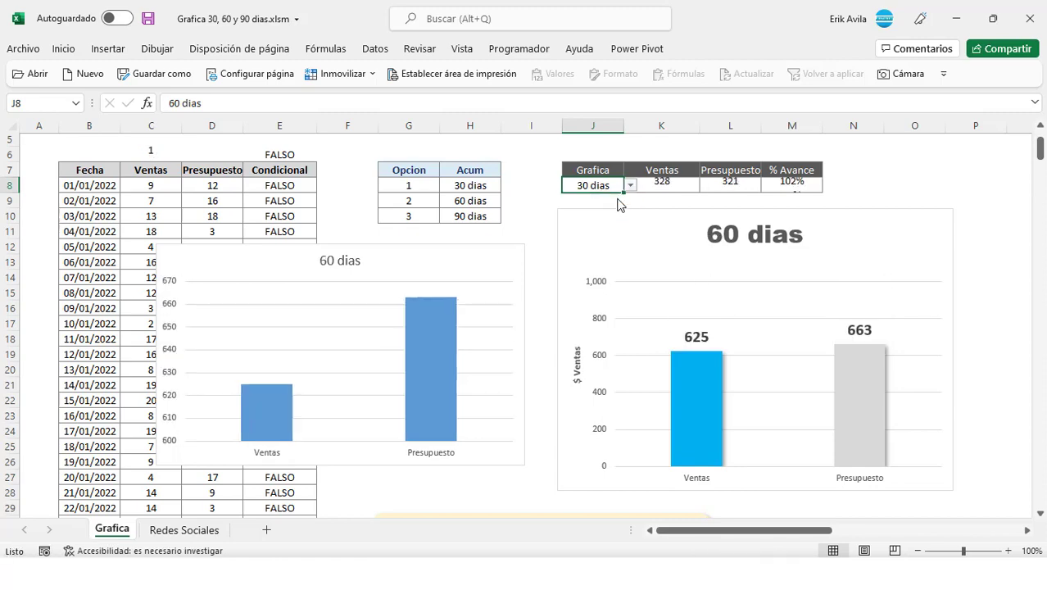
{"action": "left_click", "coordinate": [630, 185]}
{"action": "left_click", "coordinate": [613, 206]}
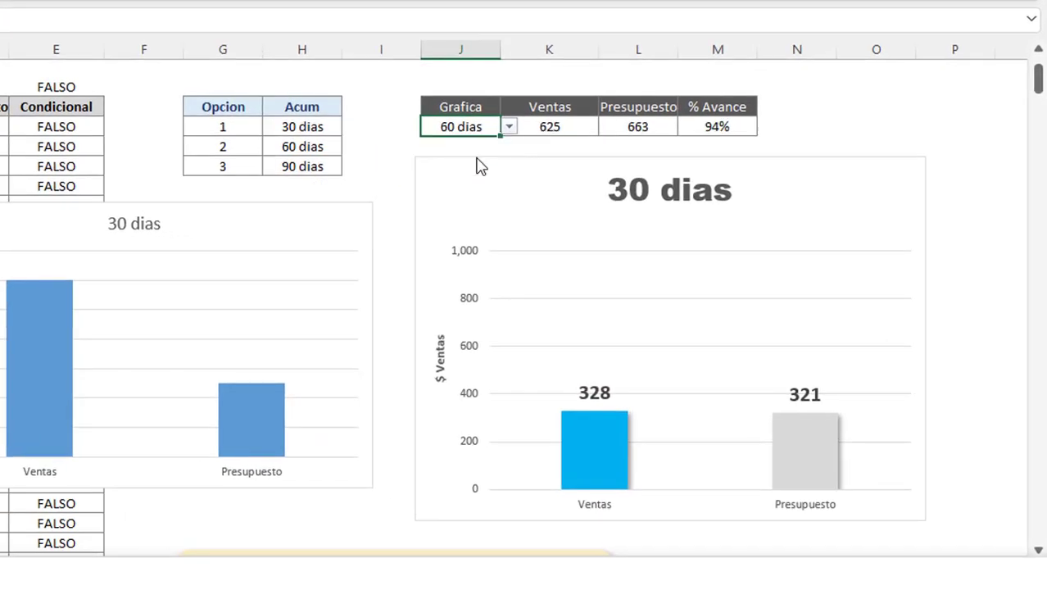
{"action": "left_click", "coordinate": [508, 126]}
{"action": "left_click", "coordinate": [491, 169]}
{"action": "left_click", "coordinate": [509, 126]}
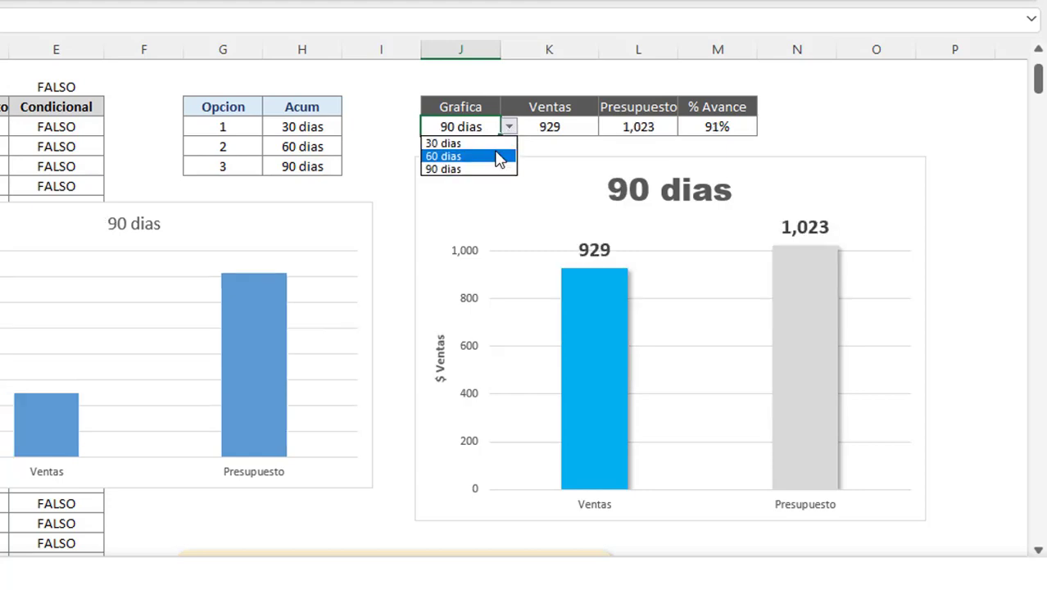
{"action": "left_click", "coordinate": [497, 157]}
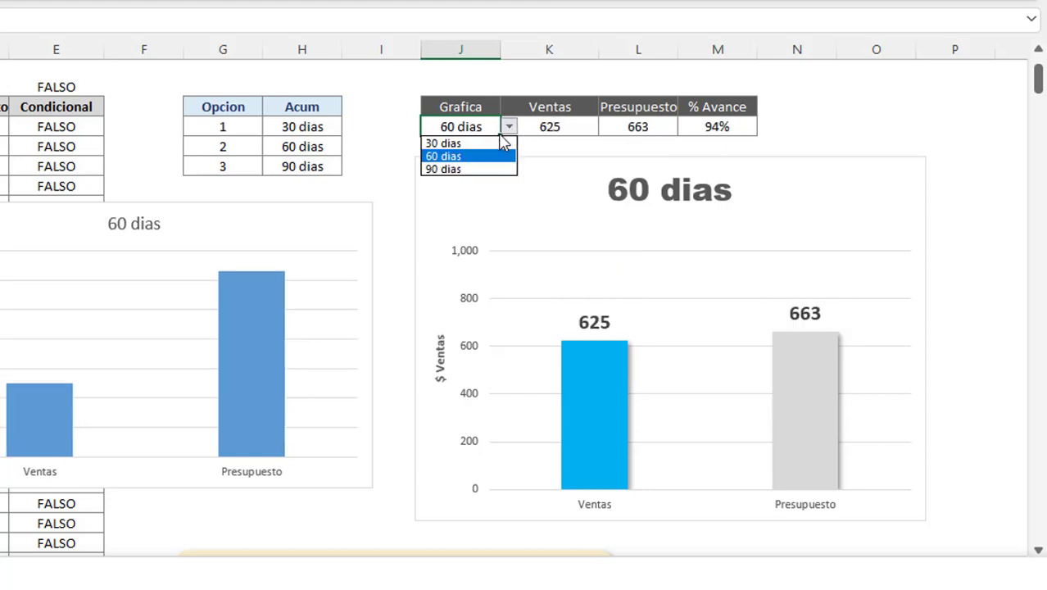
{"action": "left_click", "coordinate": [493, 143]}
{"action": "left_click", "coordinate": [508, 127]}
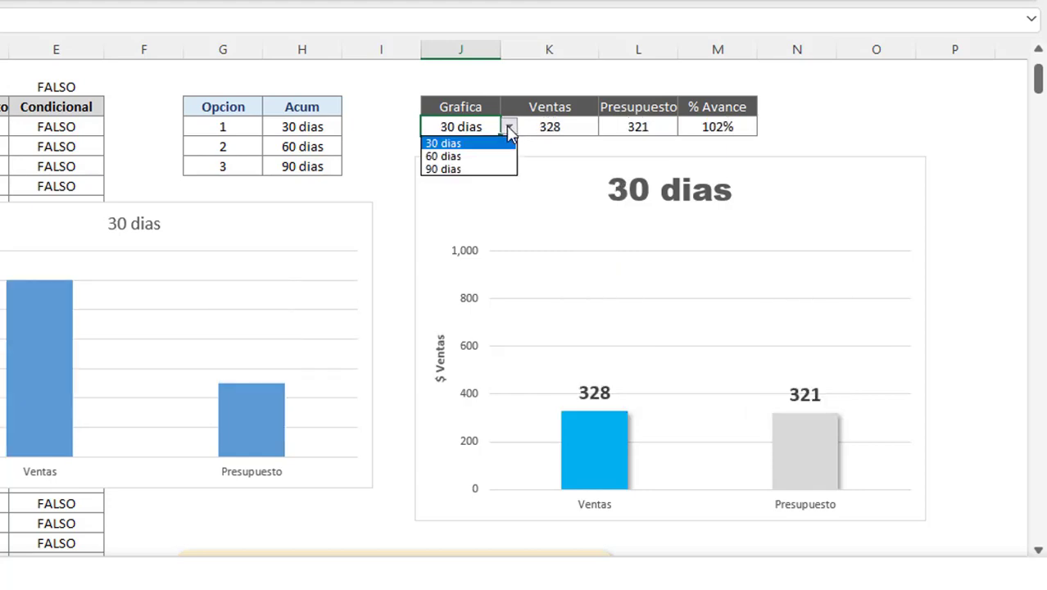